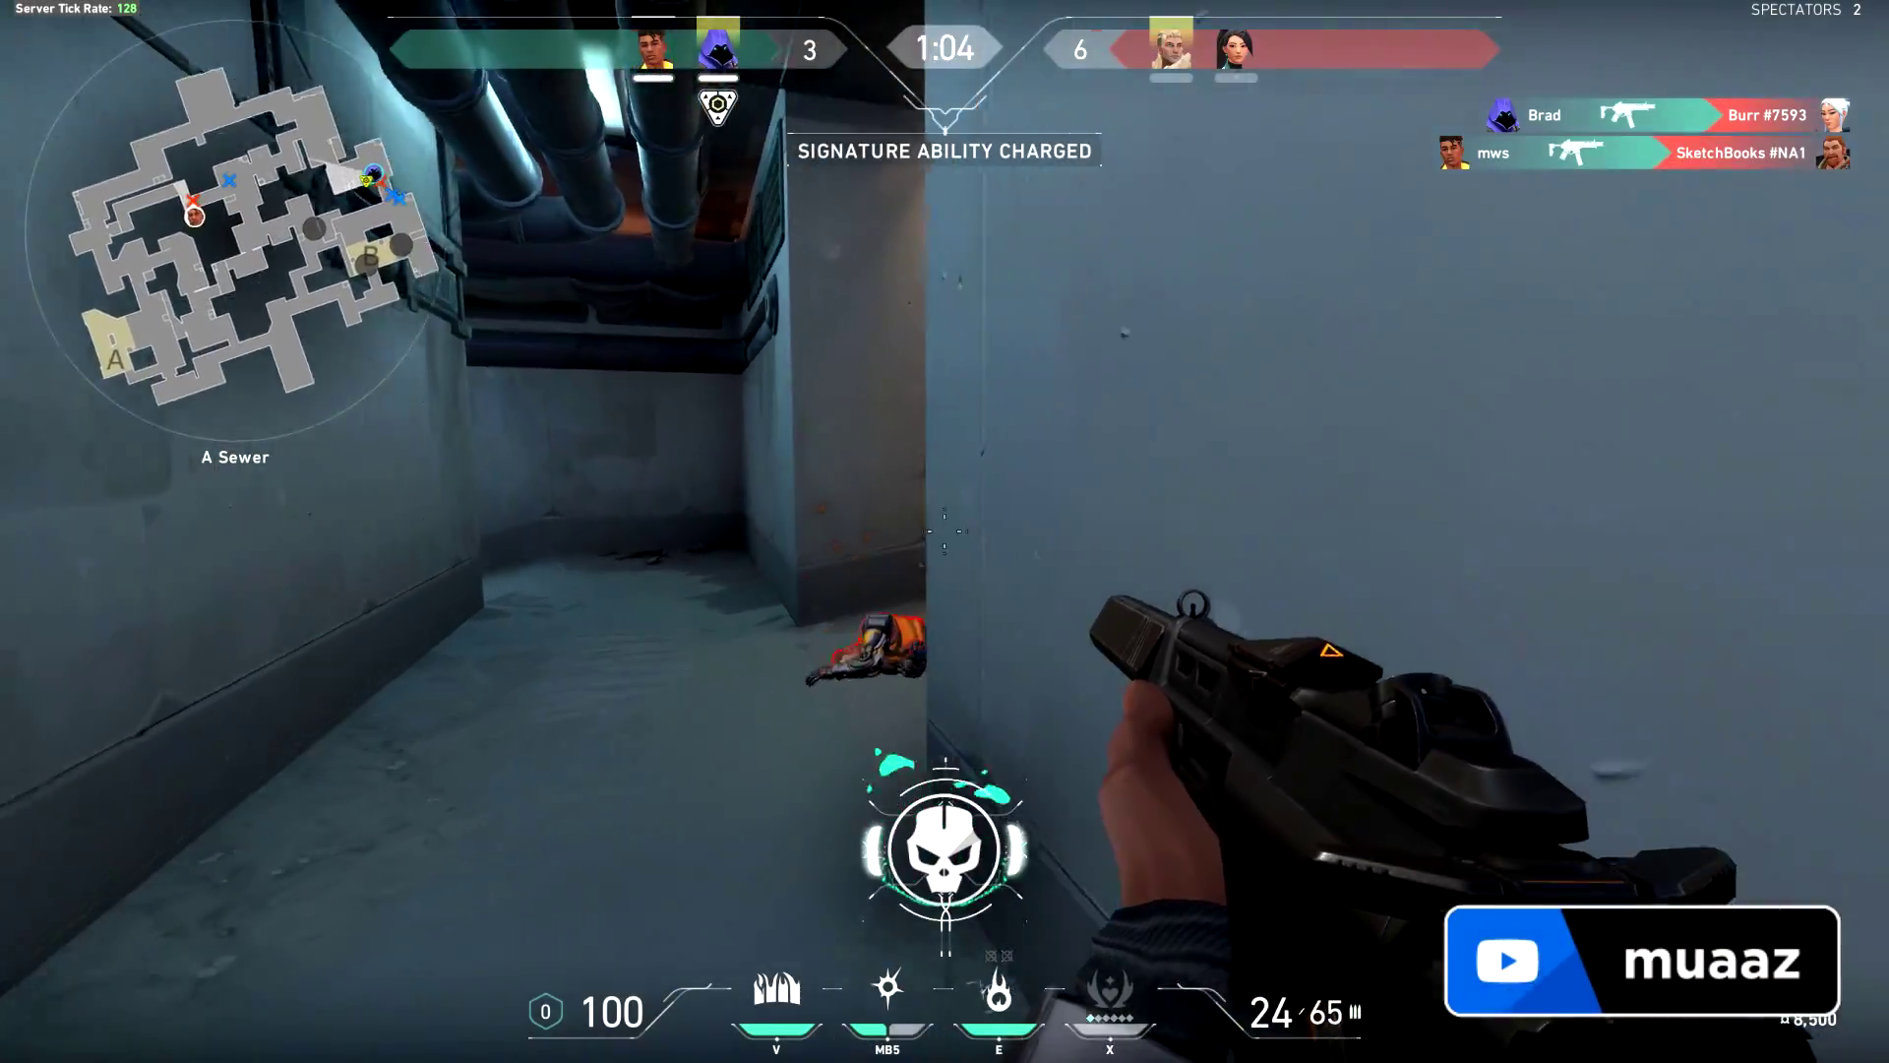
Push through the alley and eliminate the remaining enemies by the stairs to win round 10
key(w)
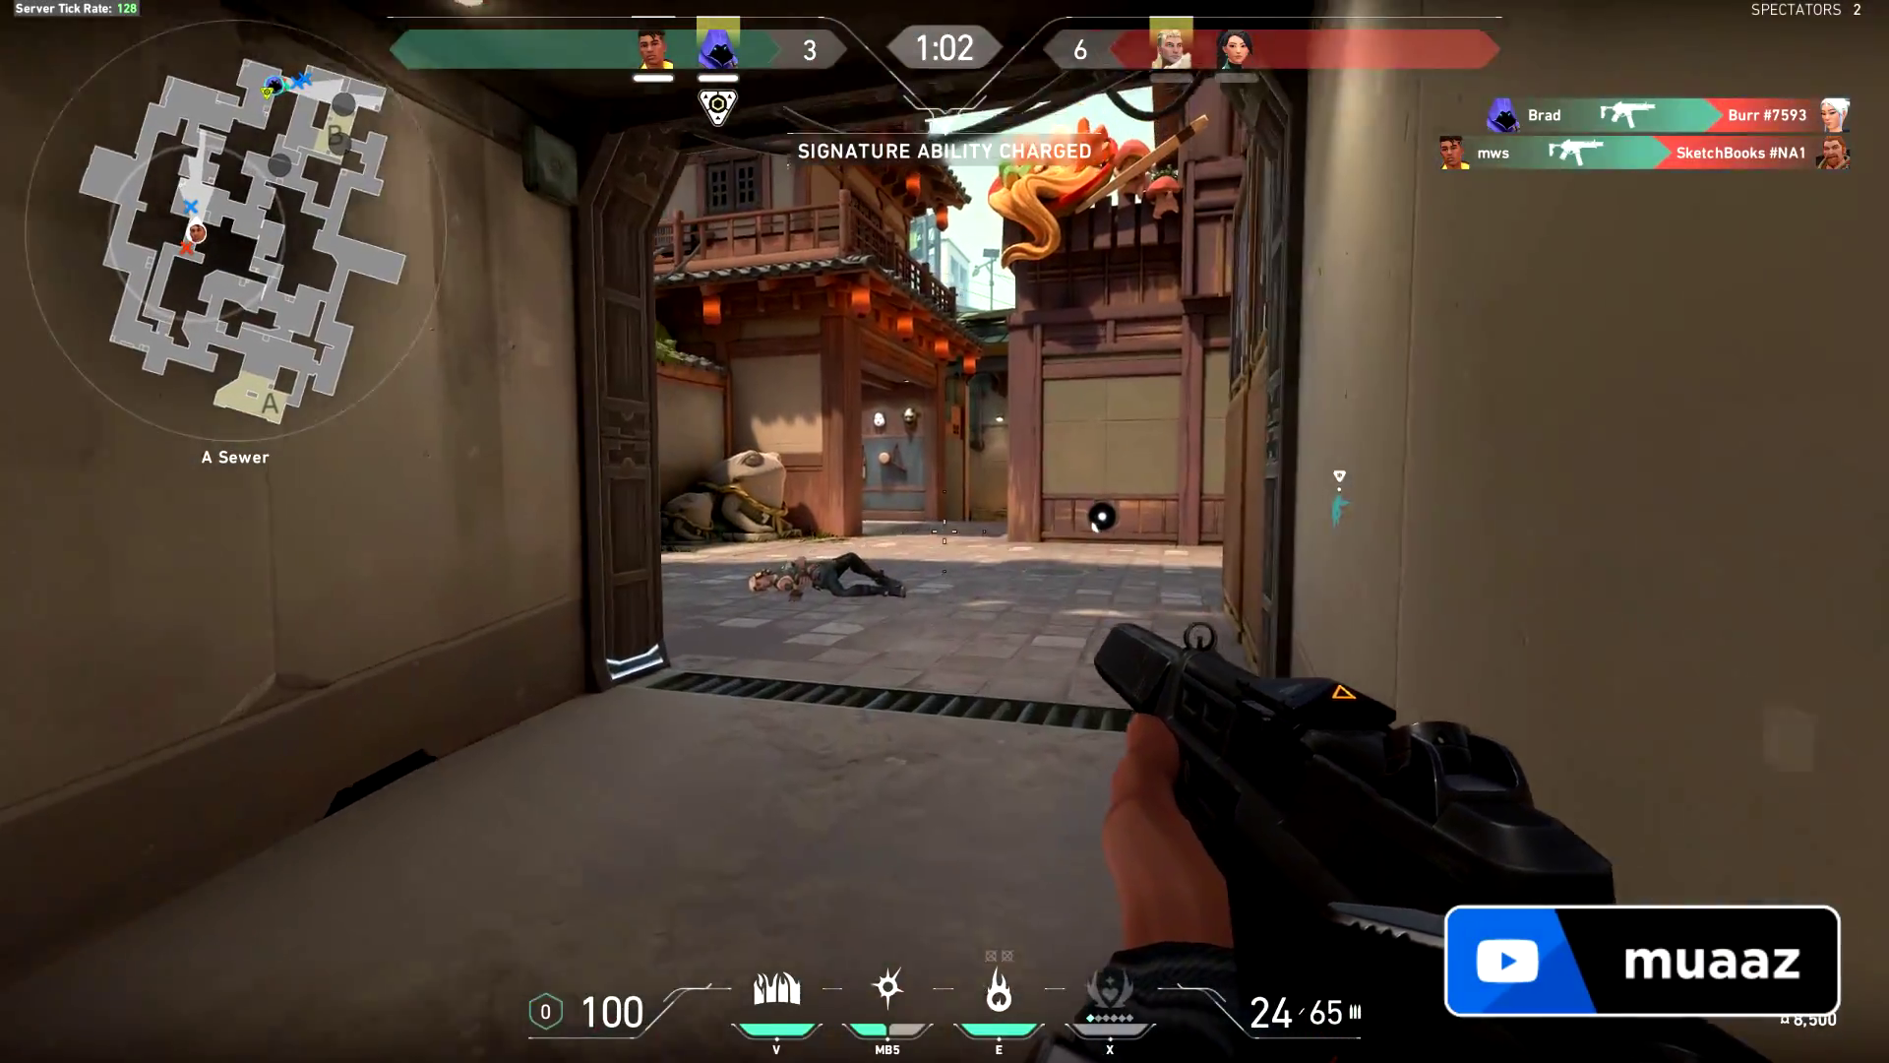
key(w)
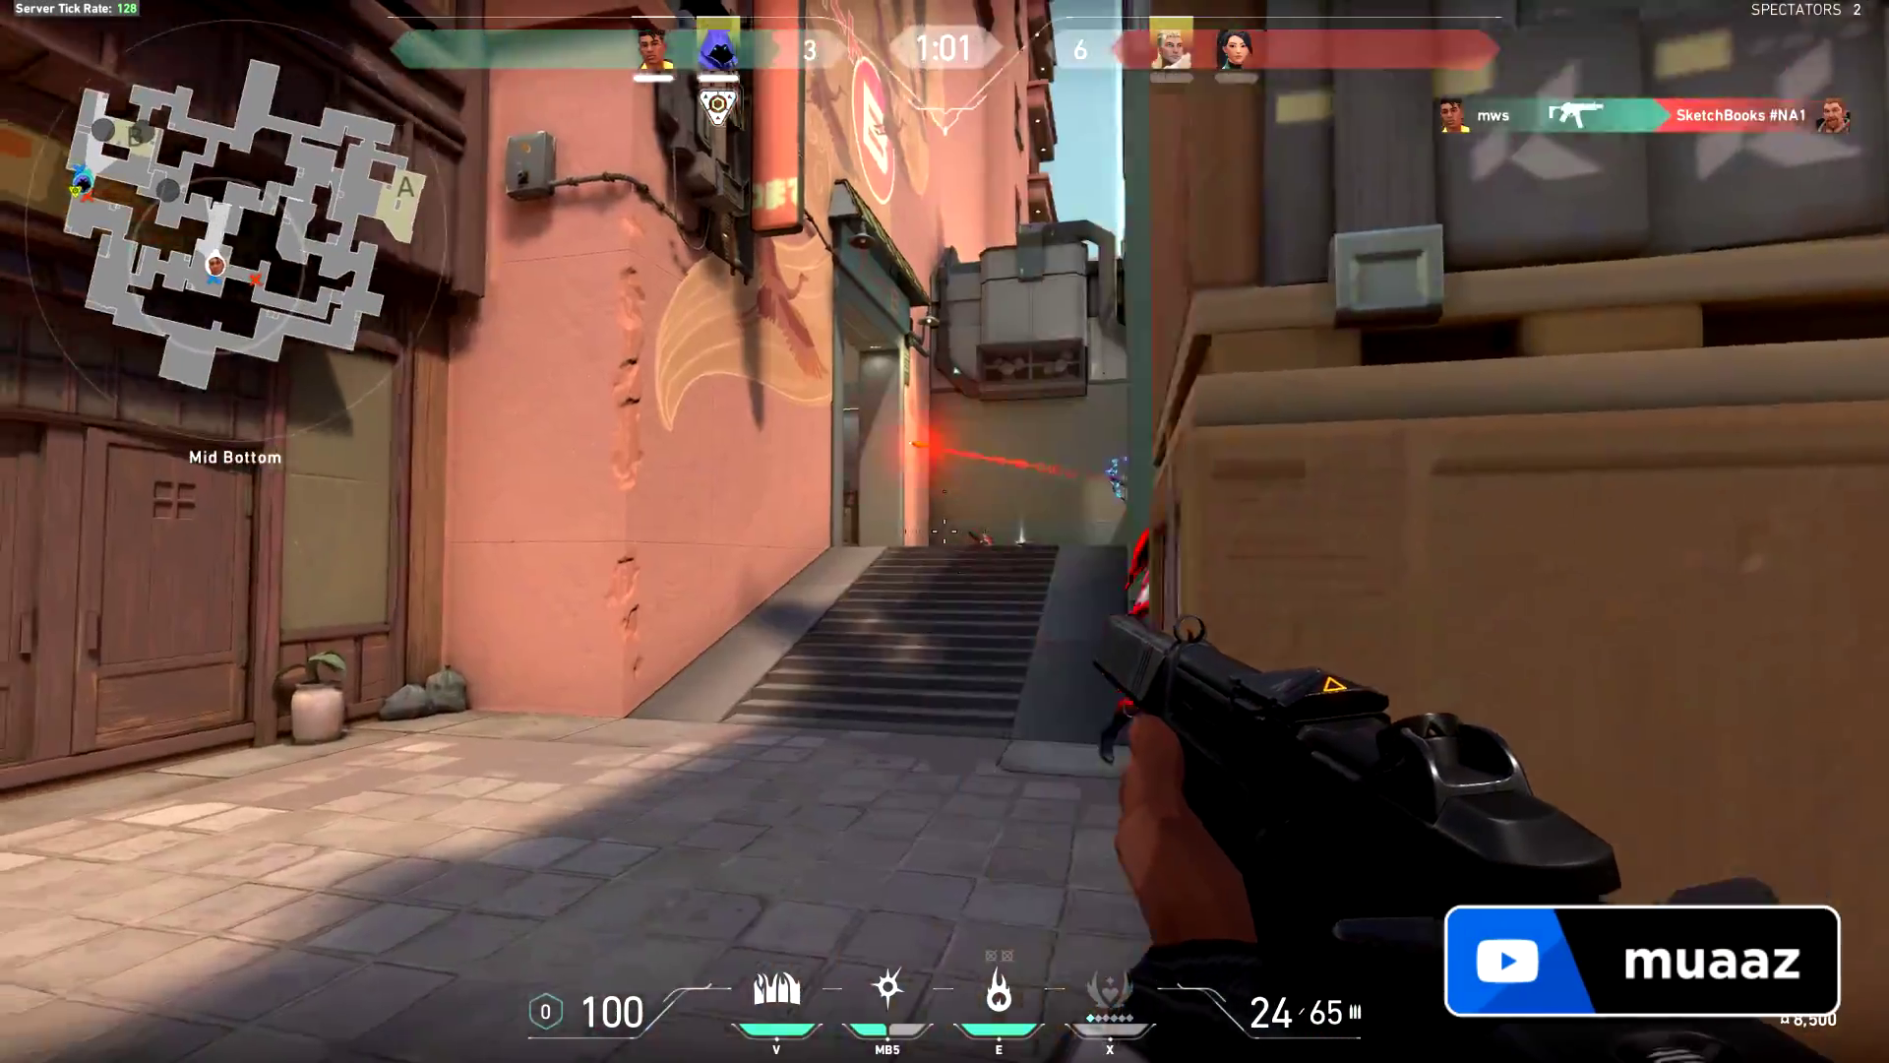
click(944, 531)
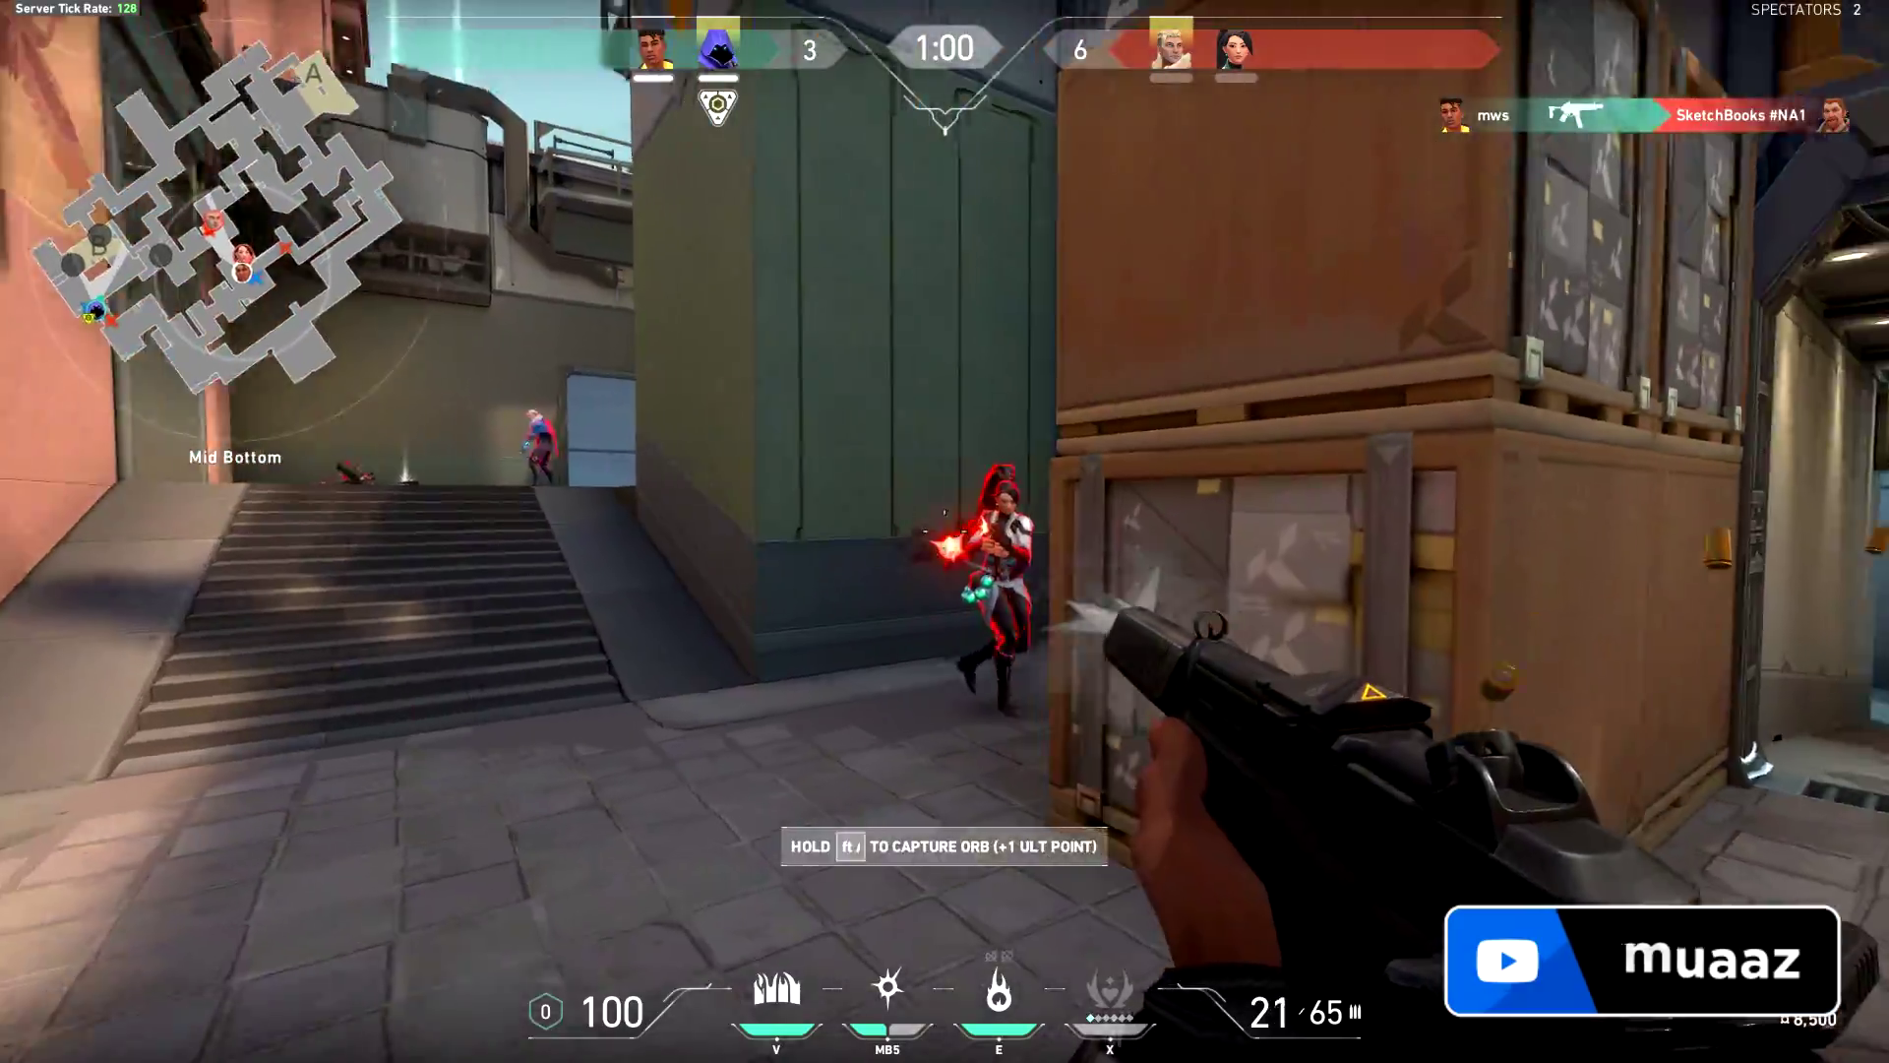
click(944, 531)
click(945, 531)
click(944, 532)
click(945, 531)
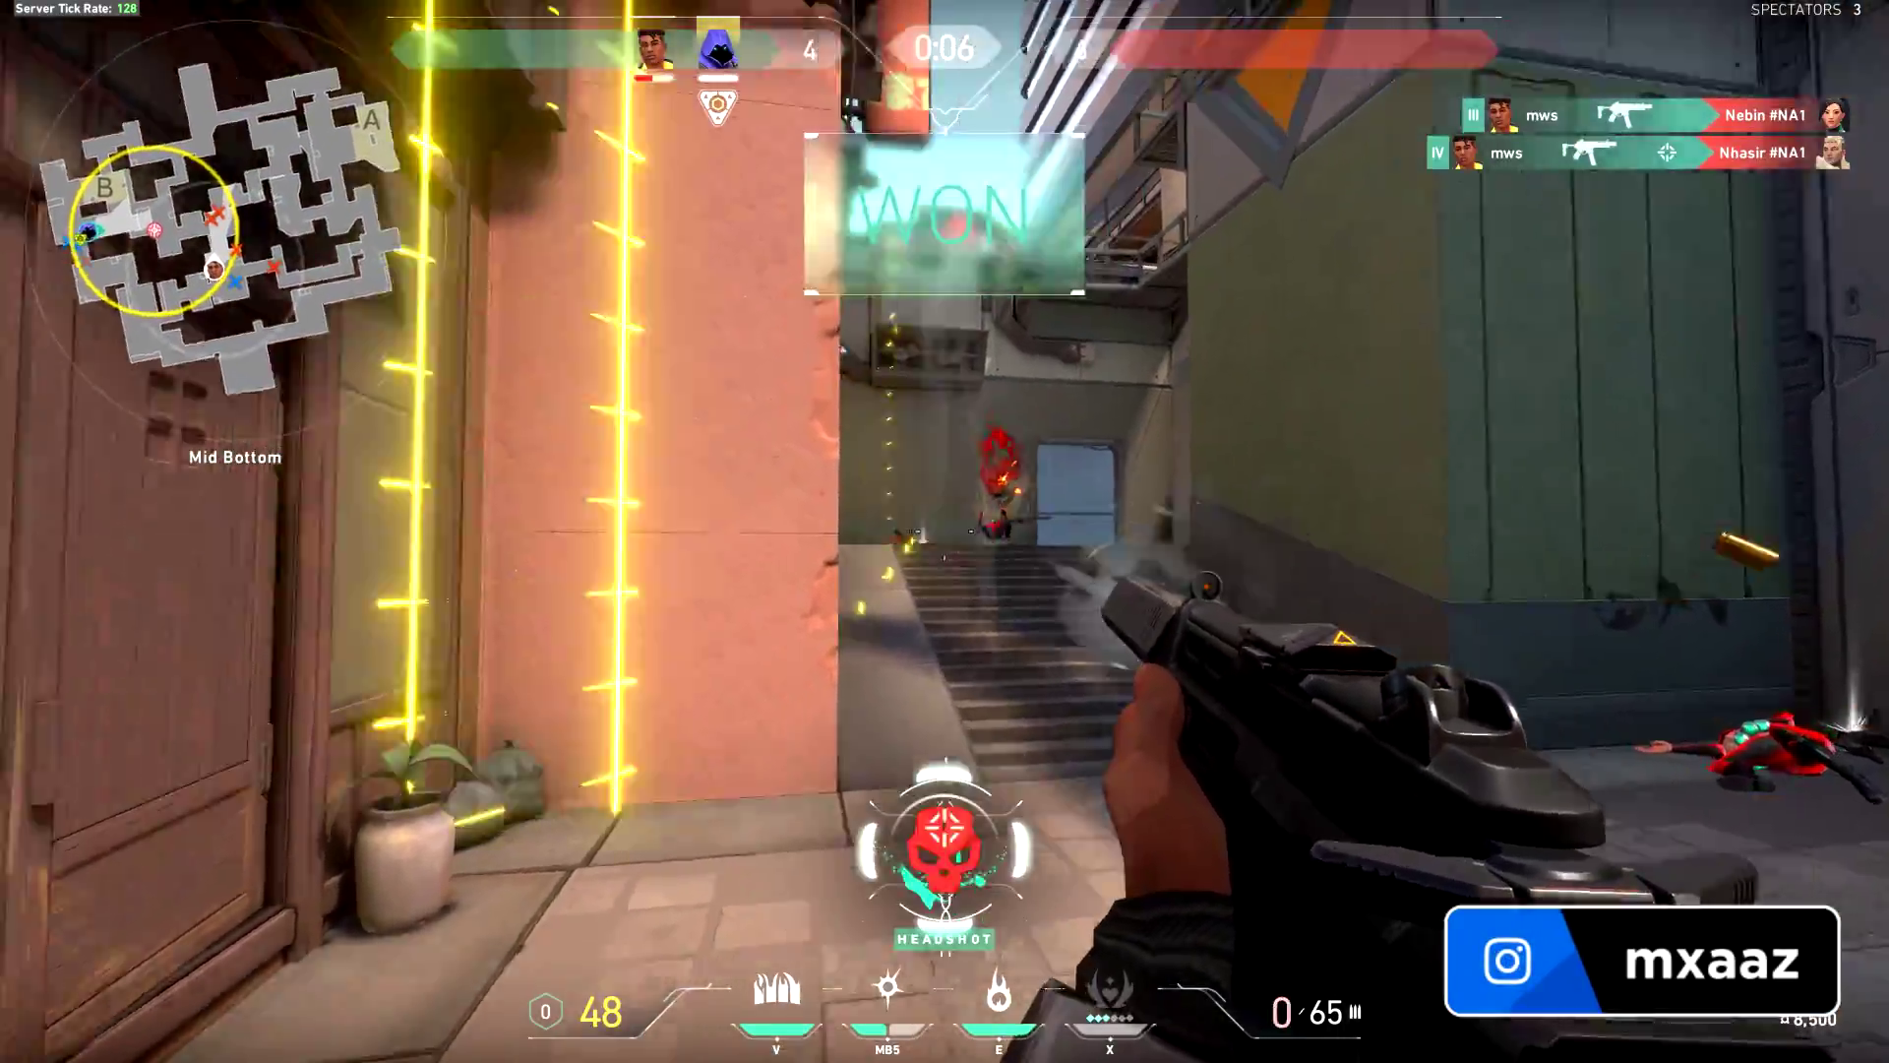
key(Tab)
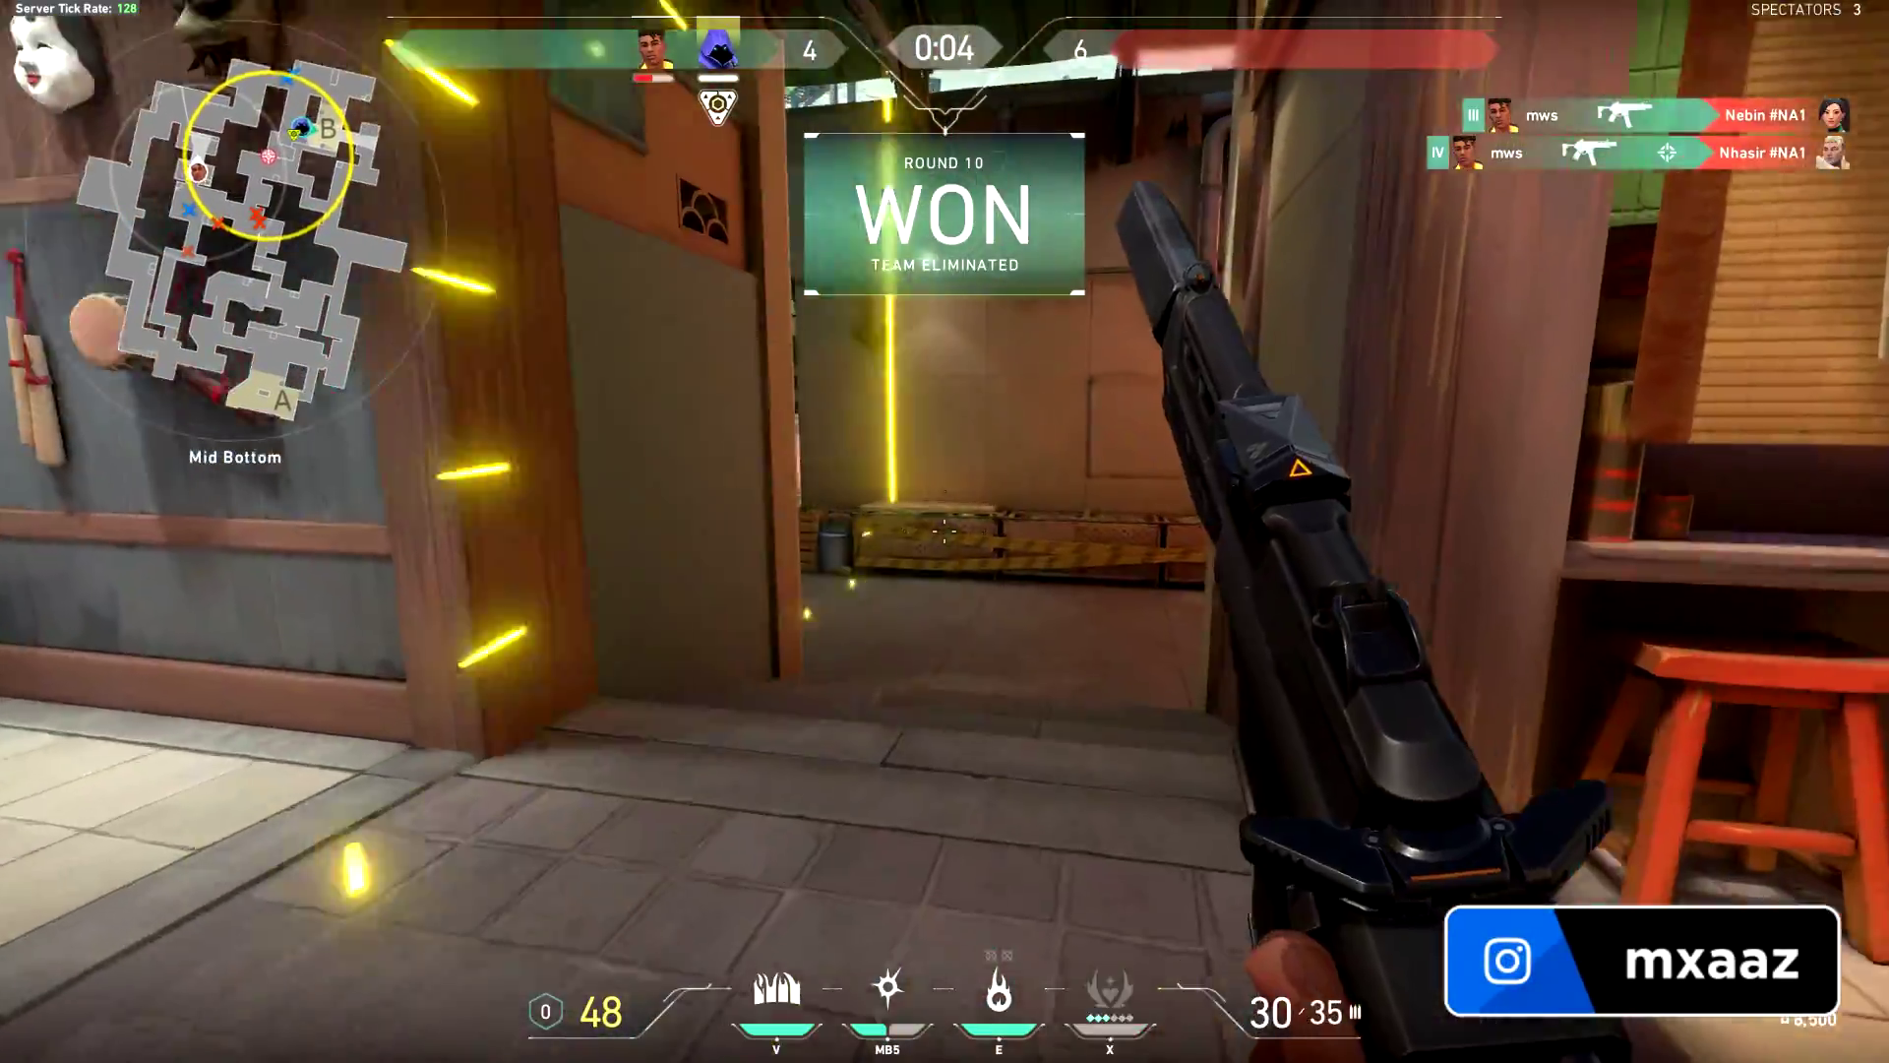
Head from Mid Bottom toward B Link and buy Heavy Shields from the shop
key(w)
key(y)
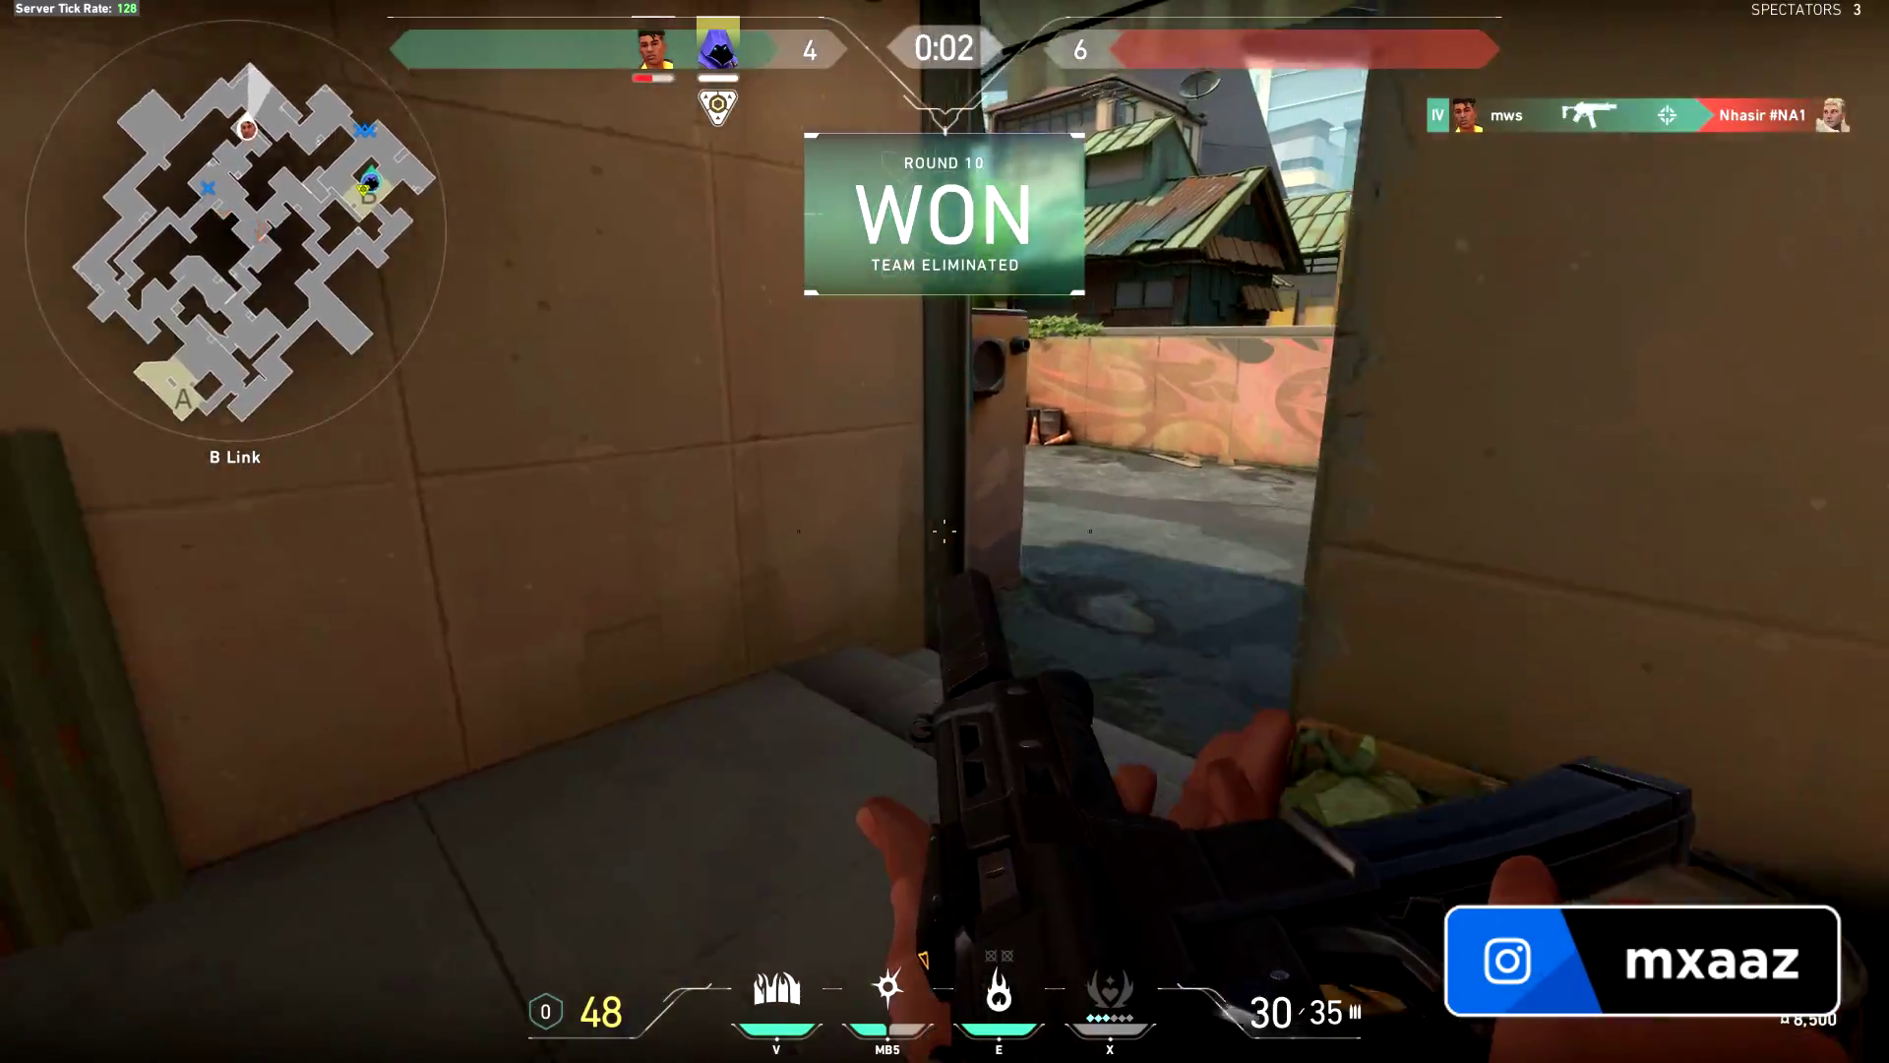
key(3)
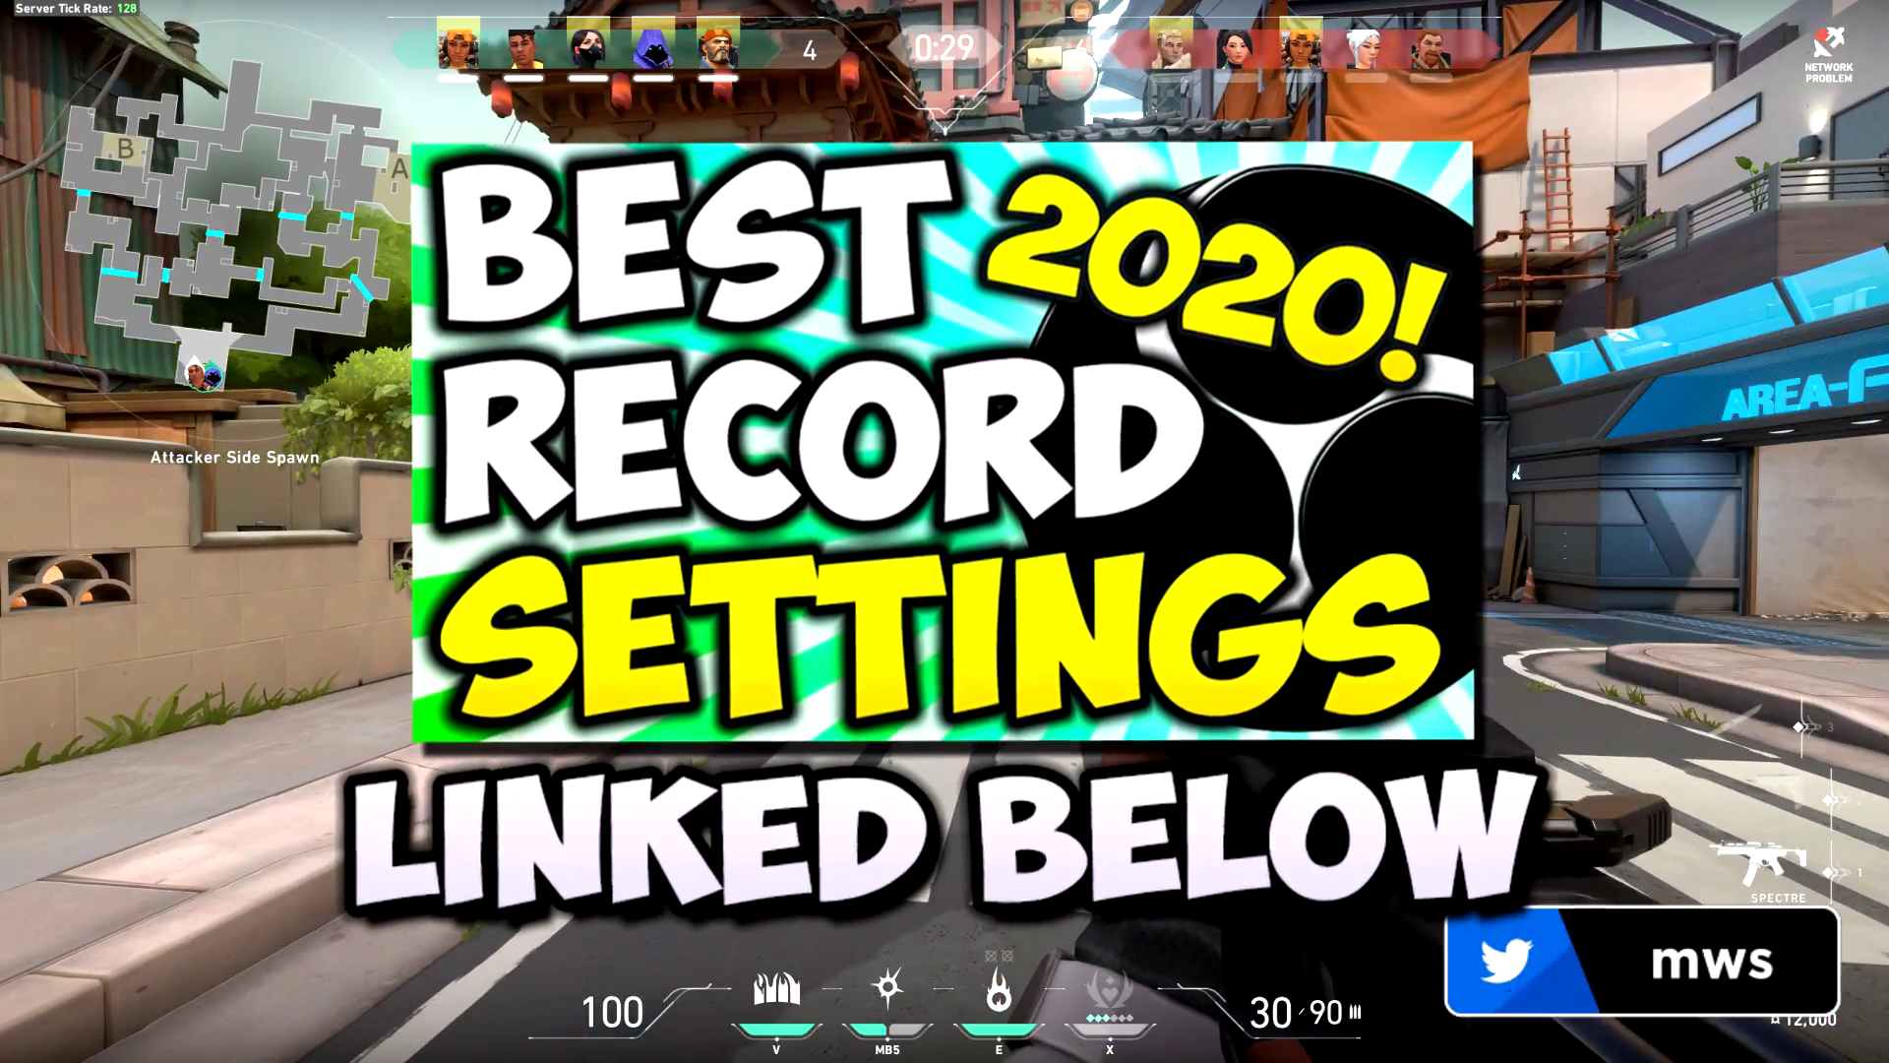
key(b)
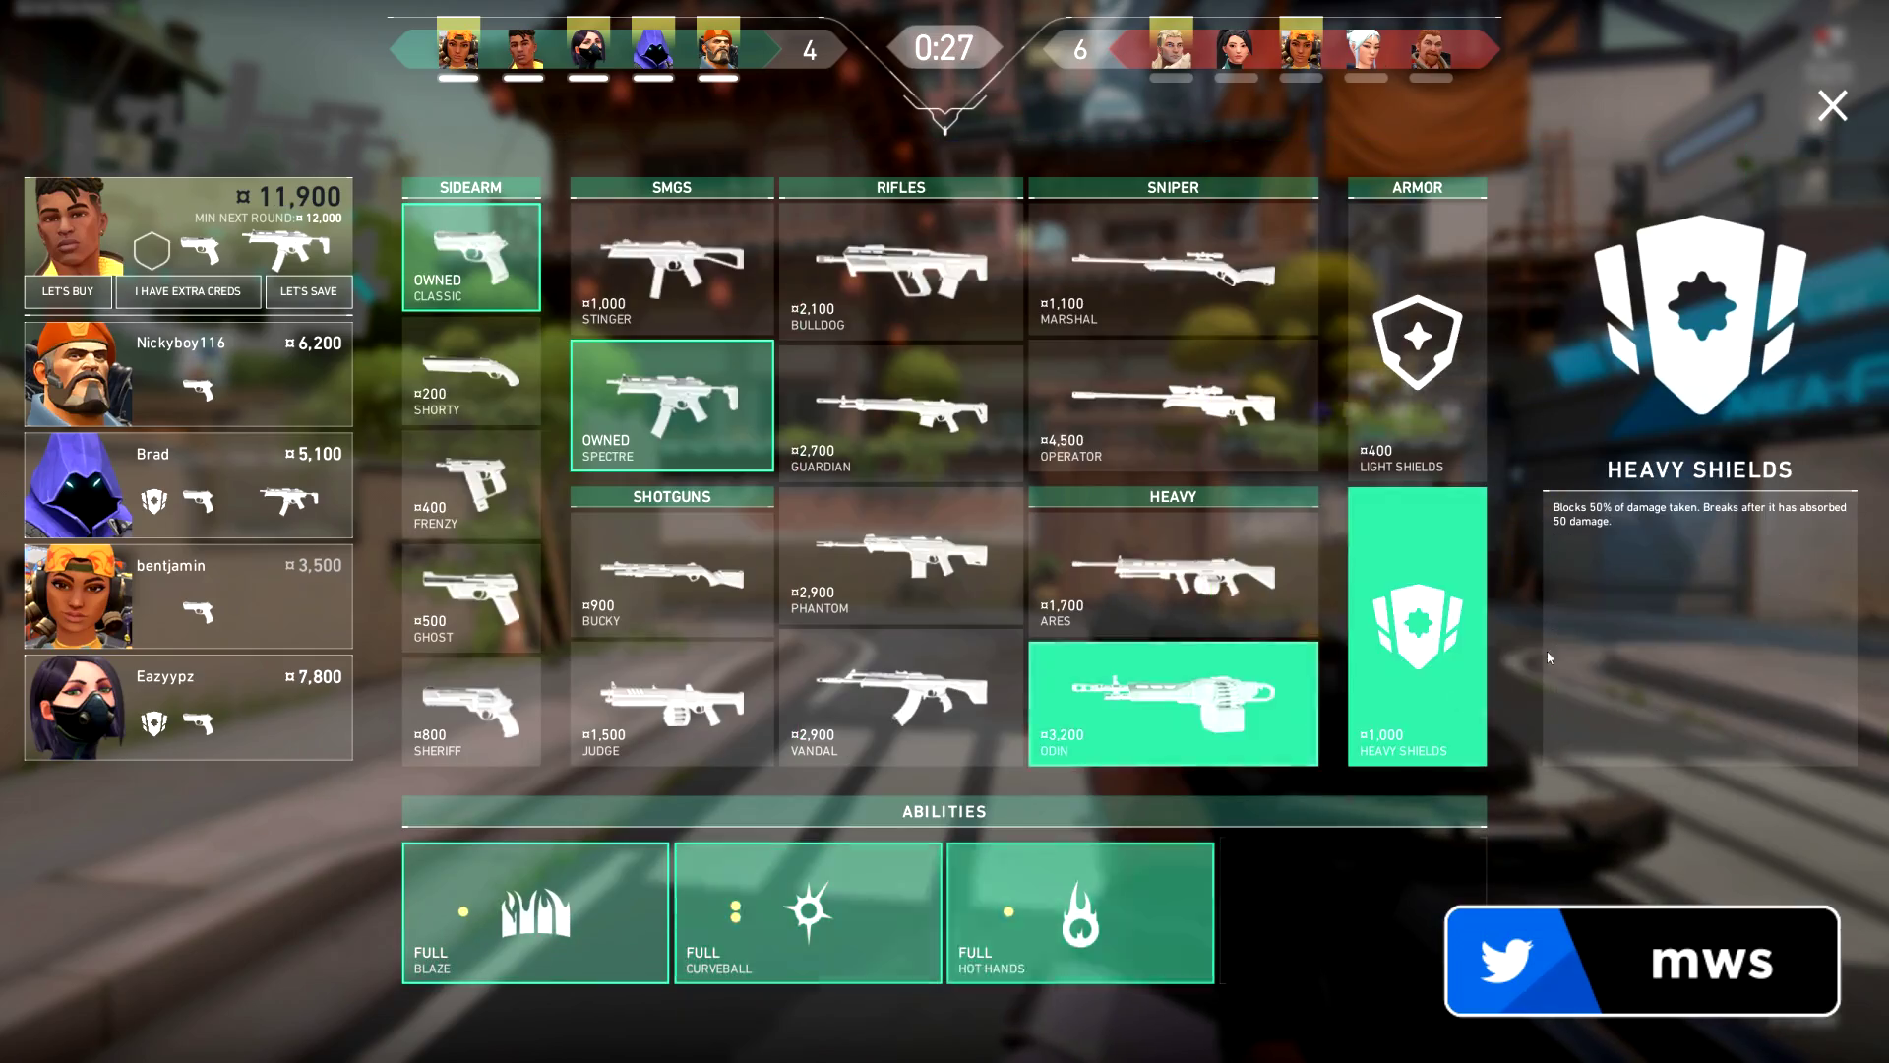
click(1417, 689)
key(b)
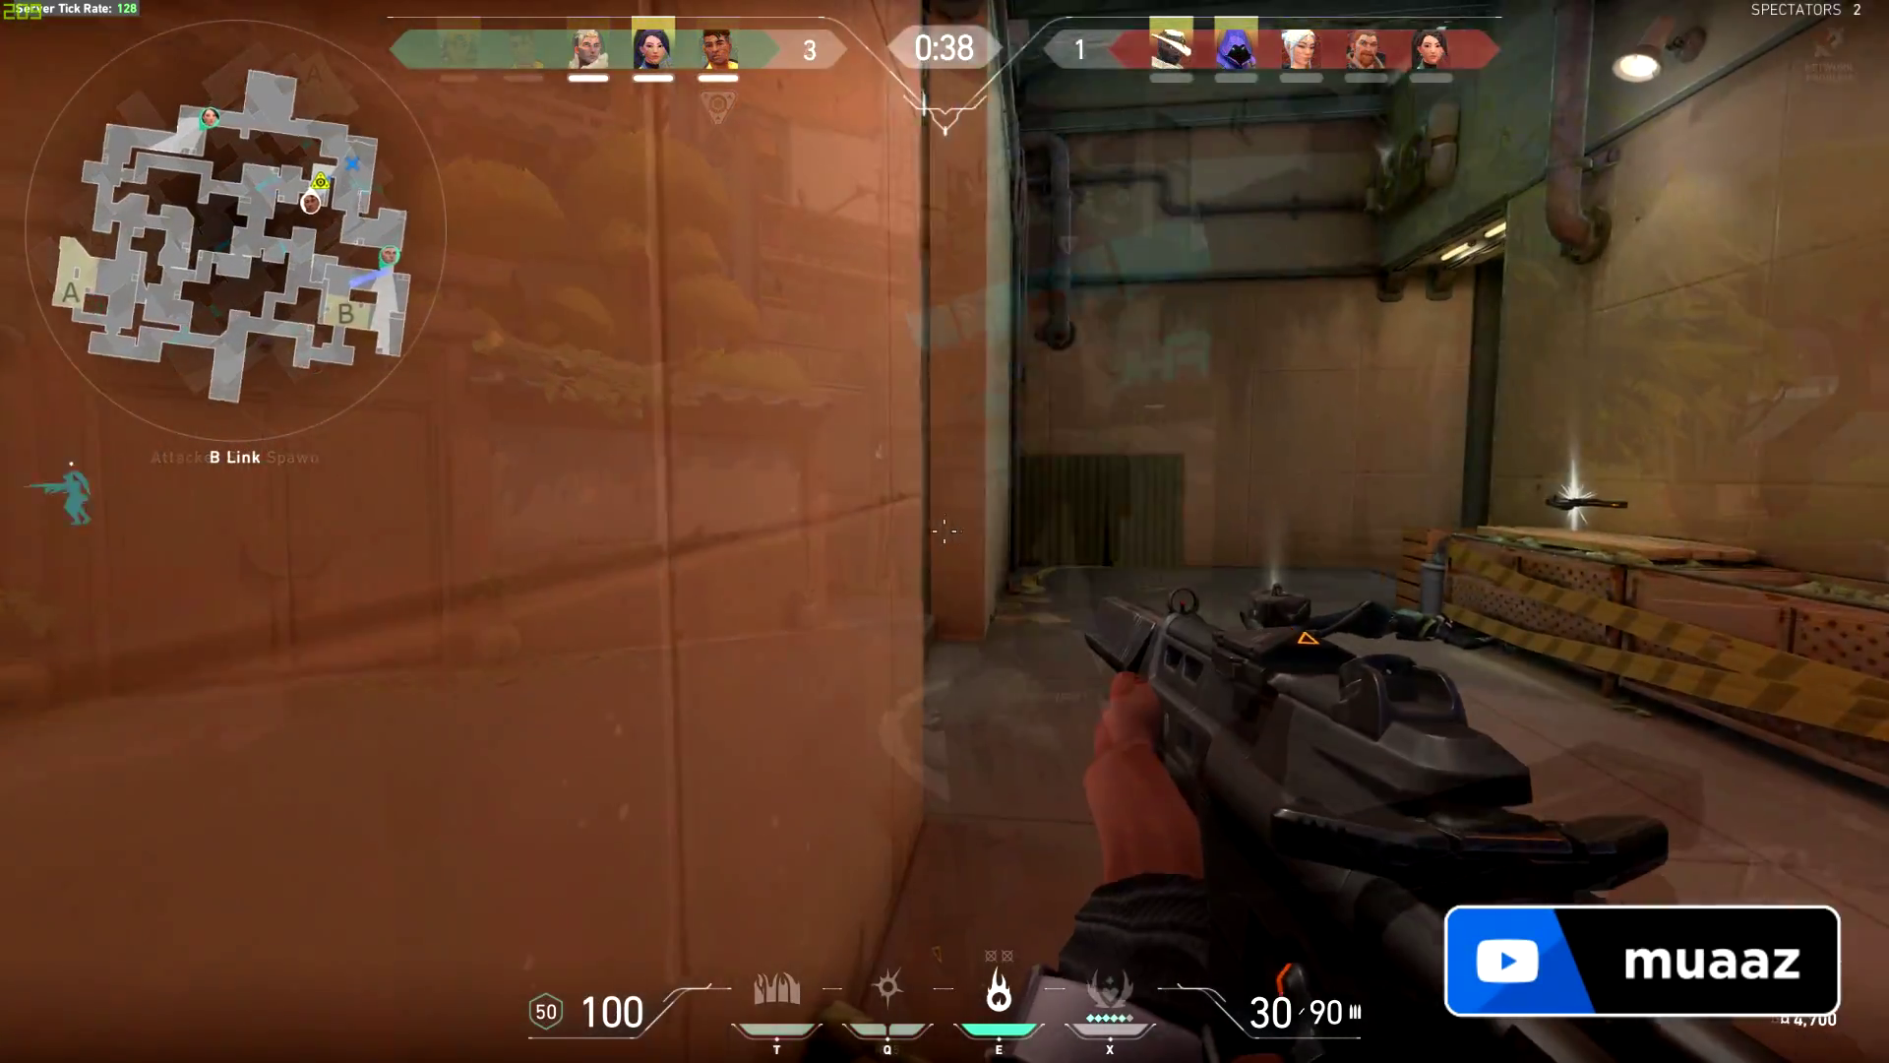
Kill the two enemies on the stairs, finishing with a headshot, then reload
click(945, 531)
click(945, 531)
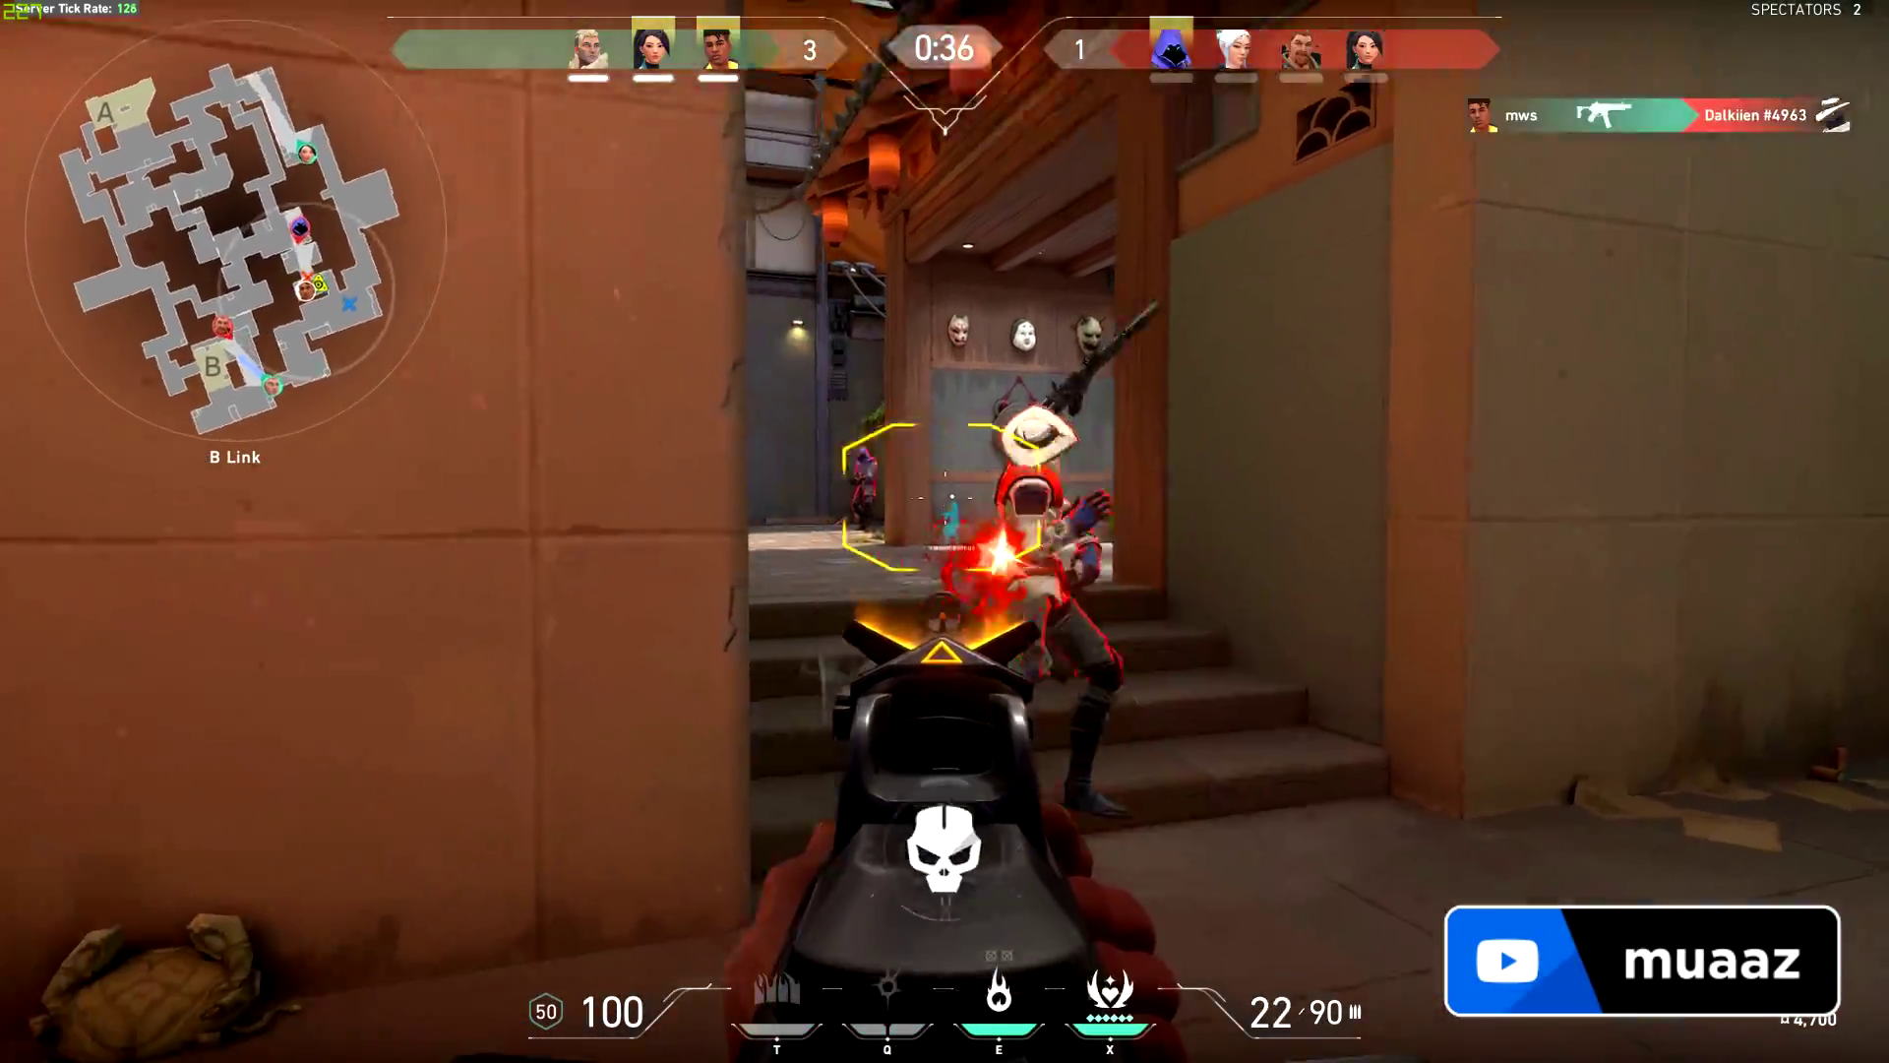
click(944, 532)
click(945, 531)
click(944, 532)
click(944, 531)
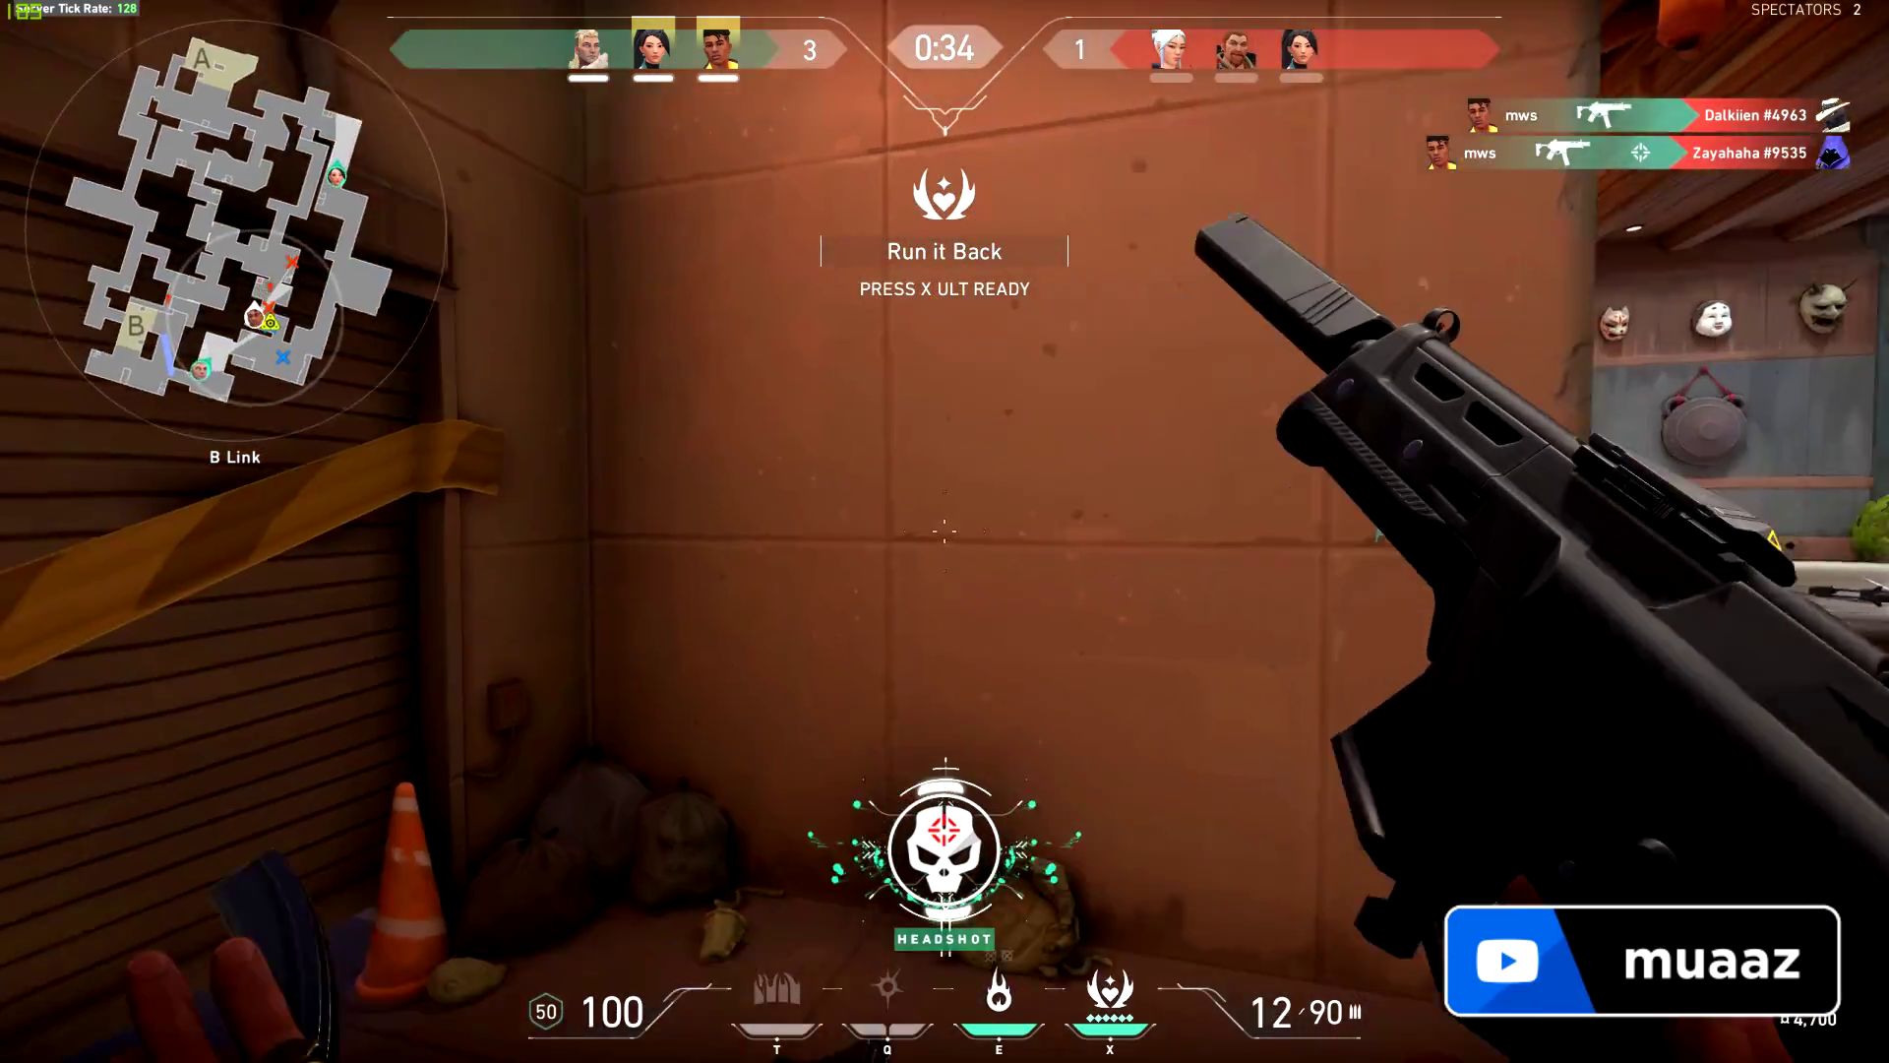
key(r)
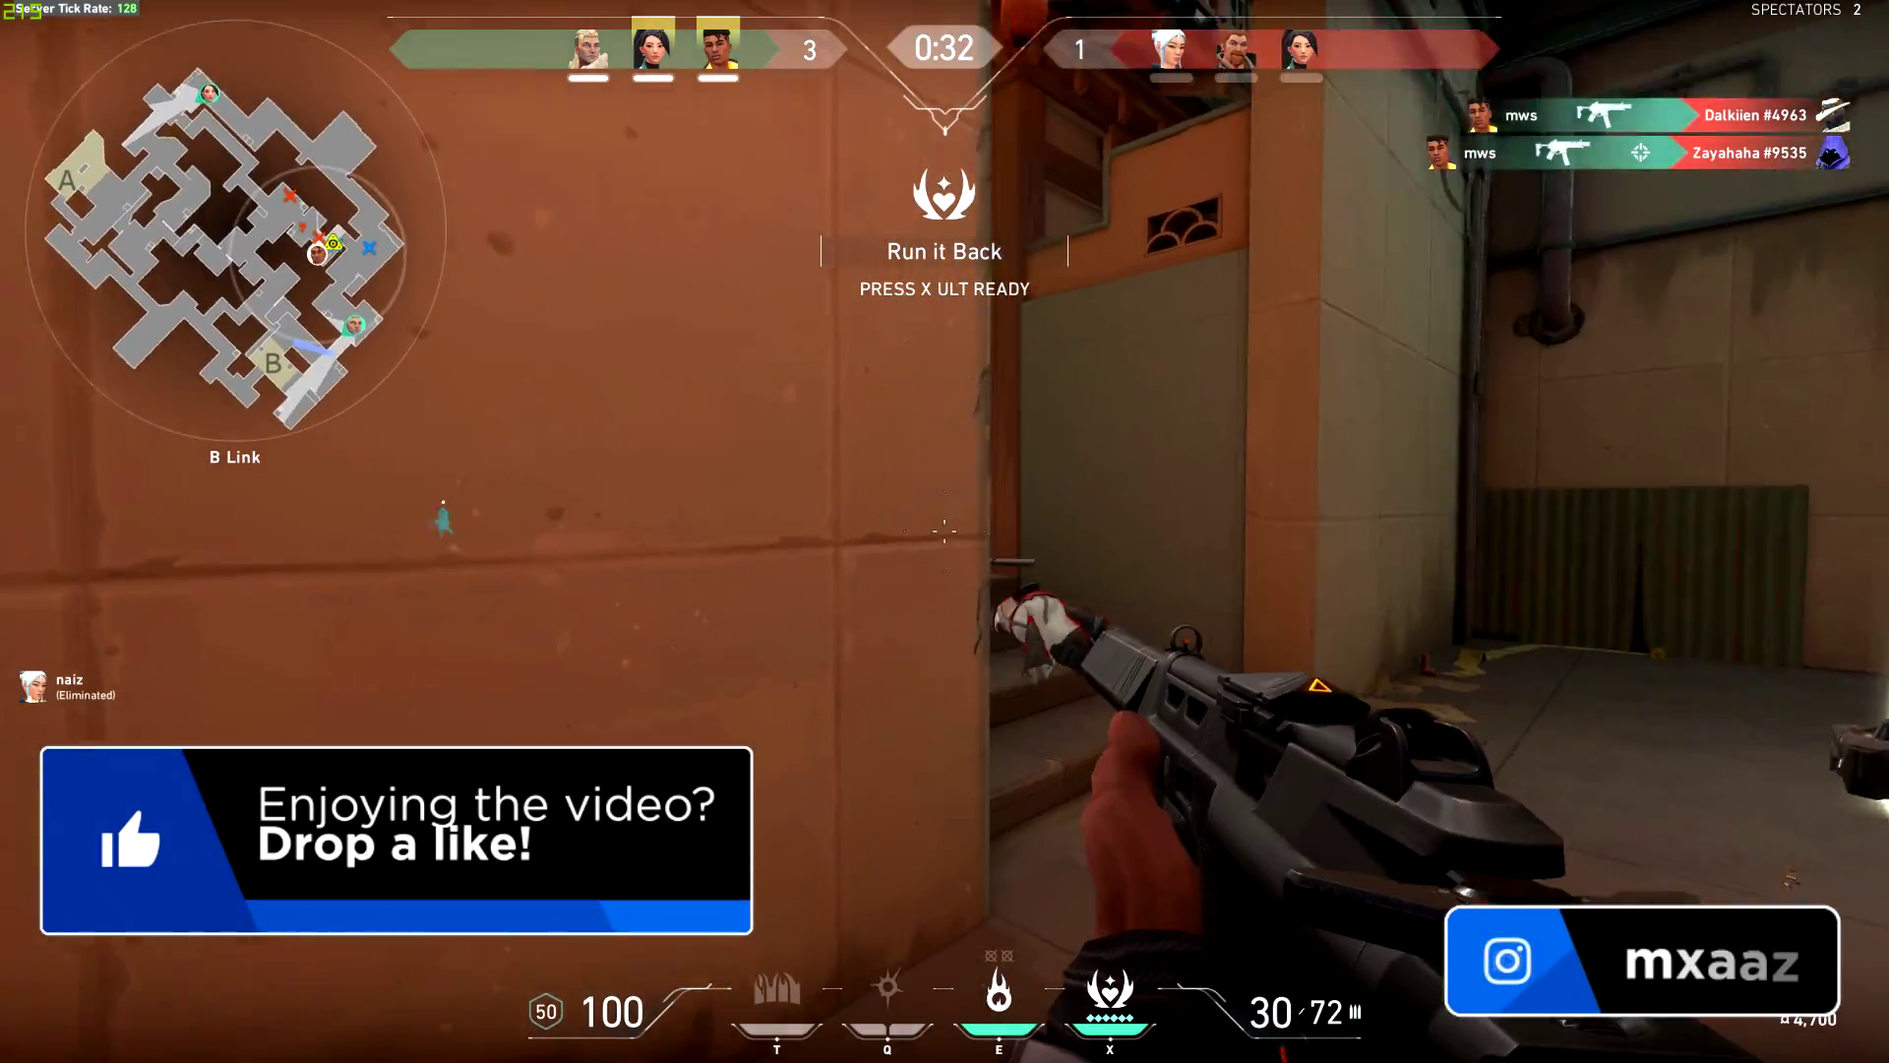
Headshot the doorway enemy, then eliminate the enemy down the alley and reload
click(945, 531)
click(945, 531)
click(945, 532)
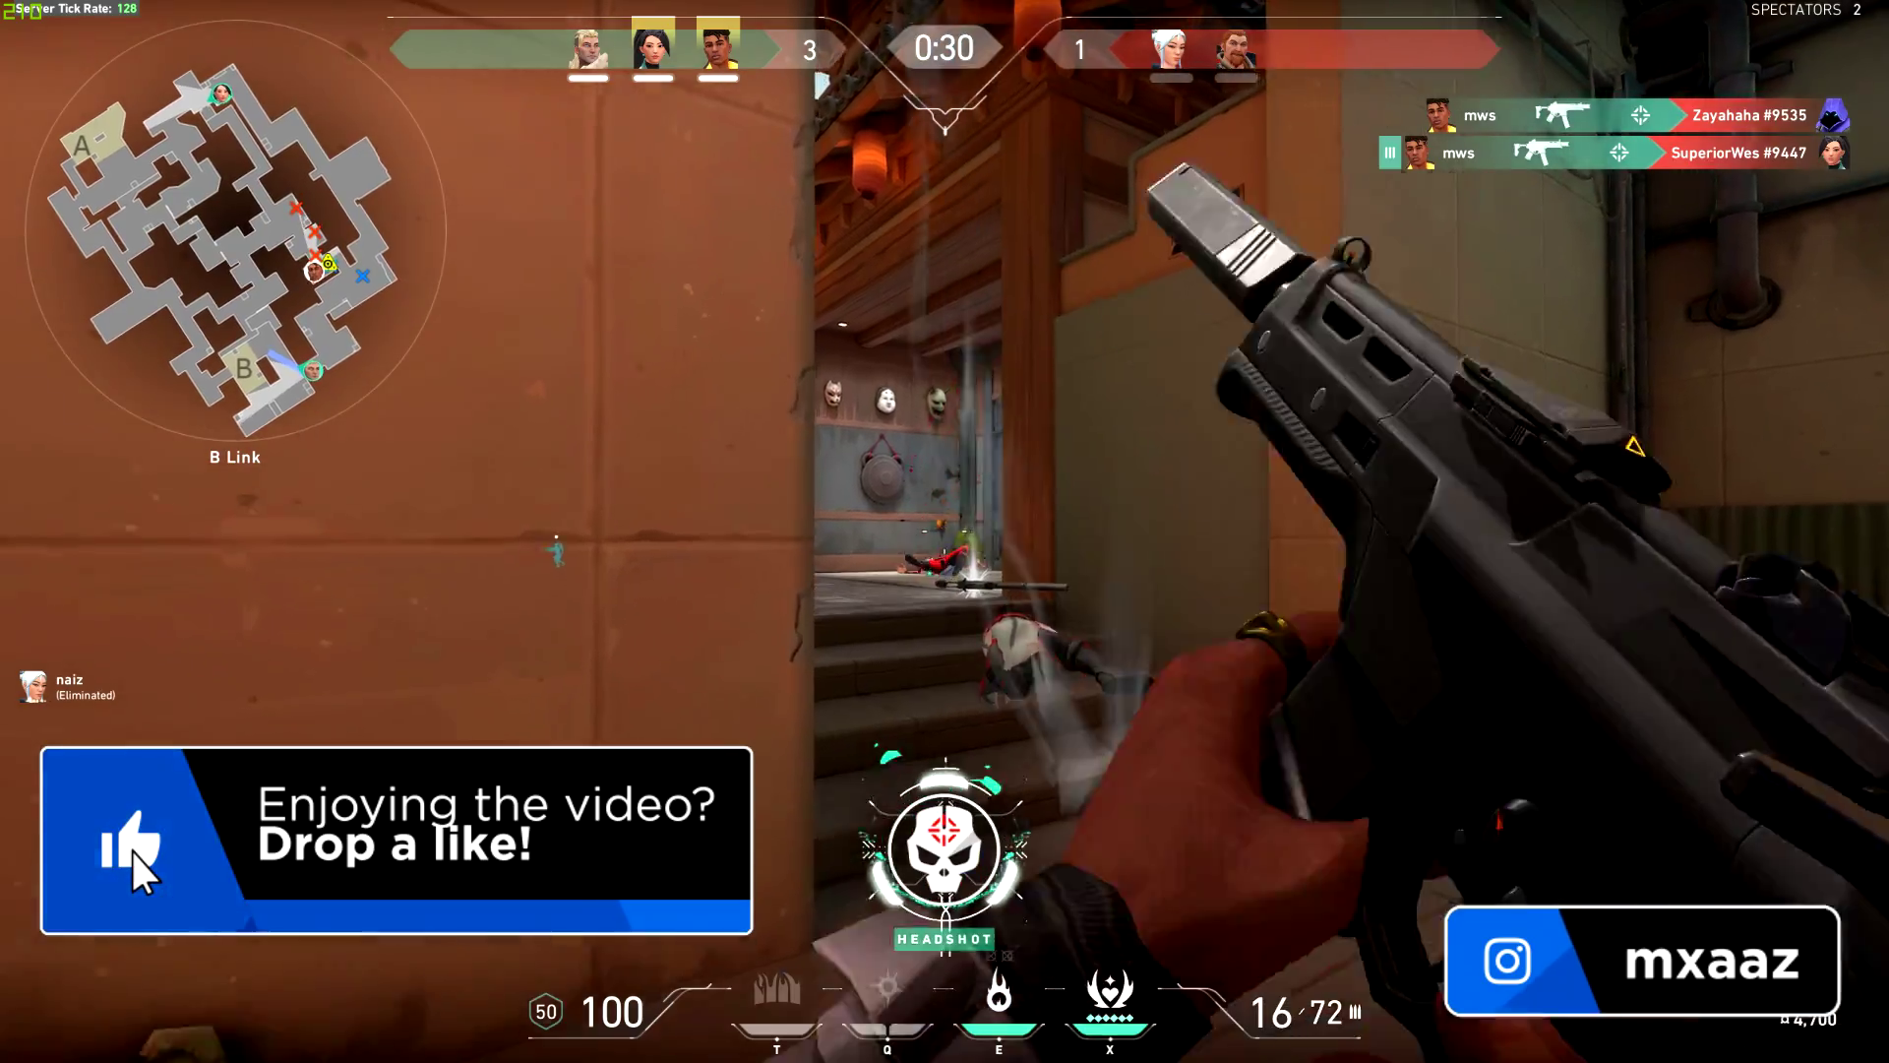
key(r)
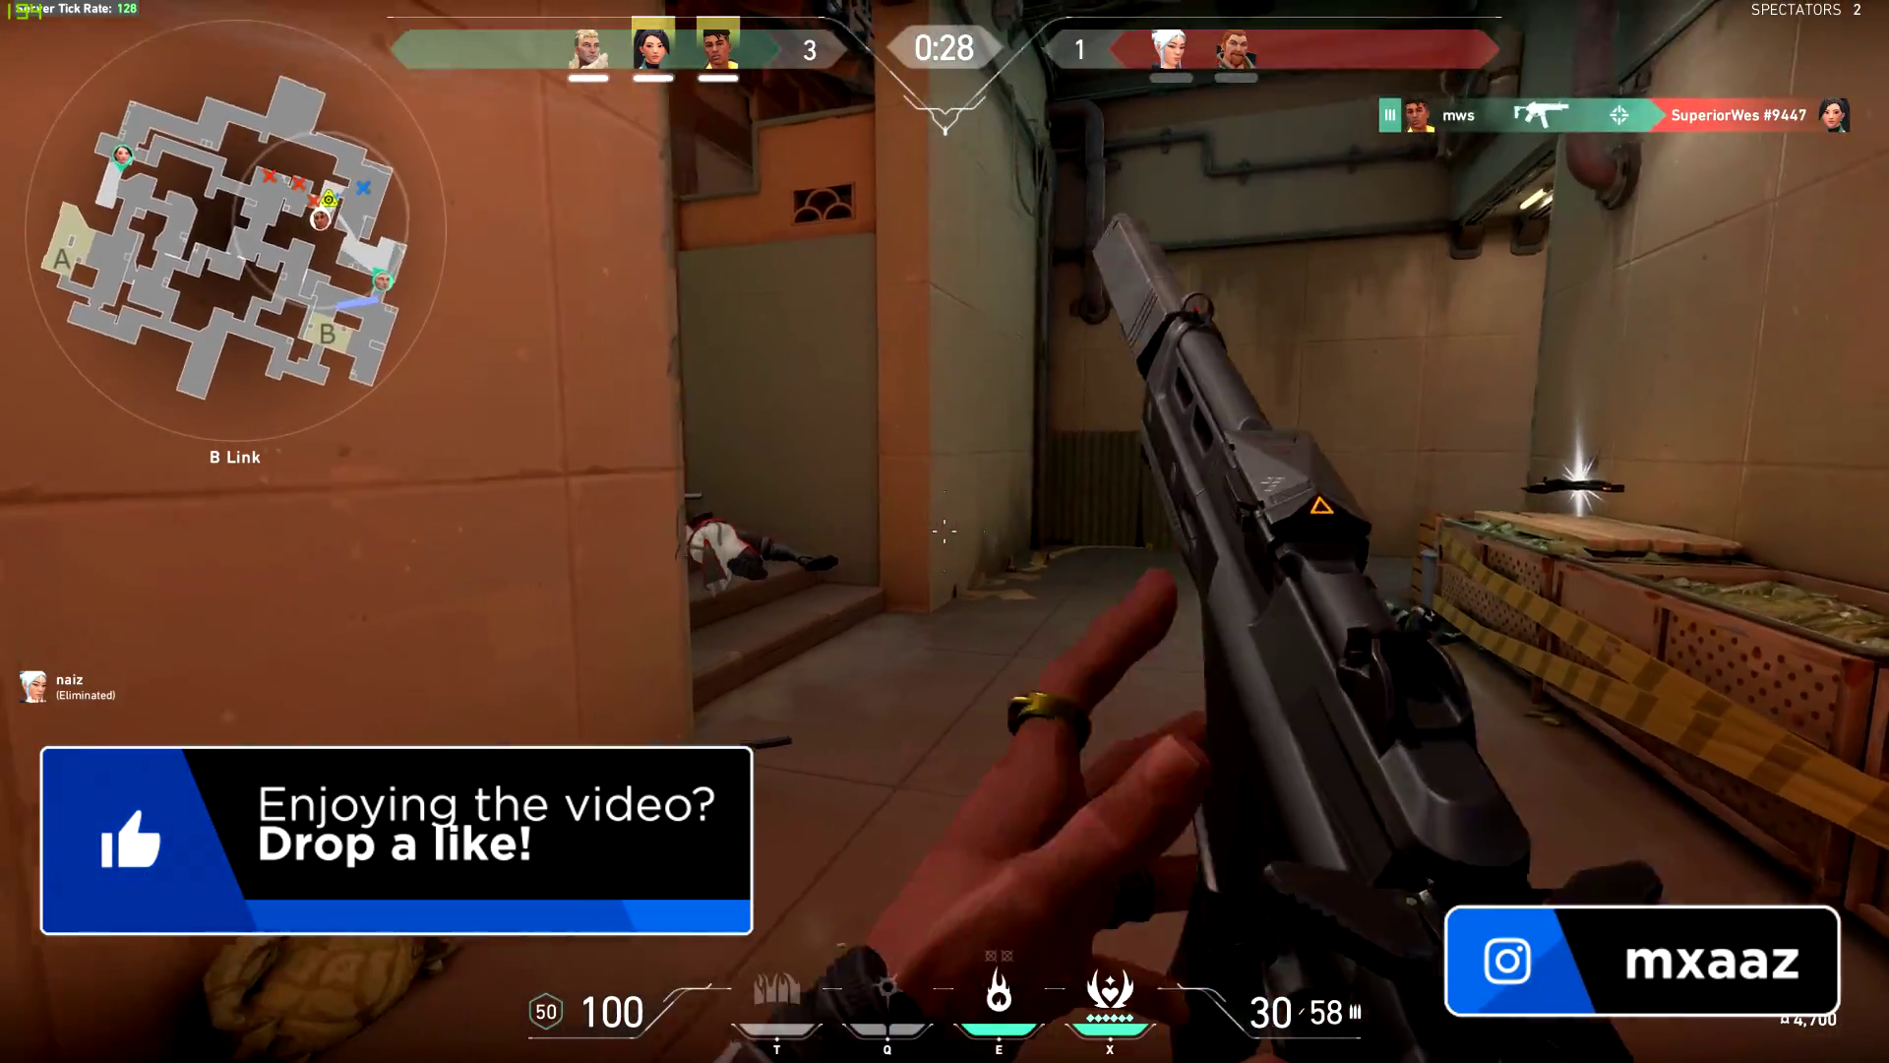
click(944, 531)
click(945, 532)
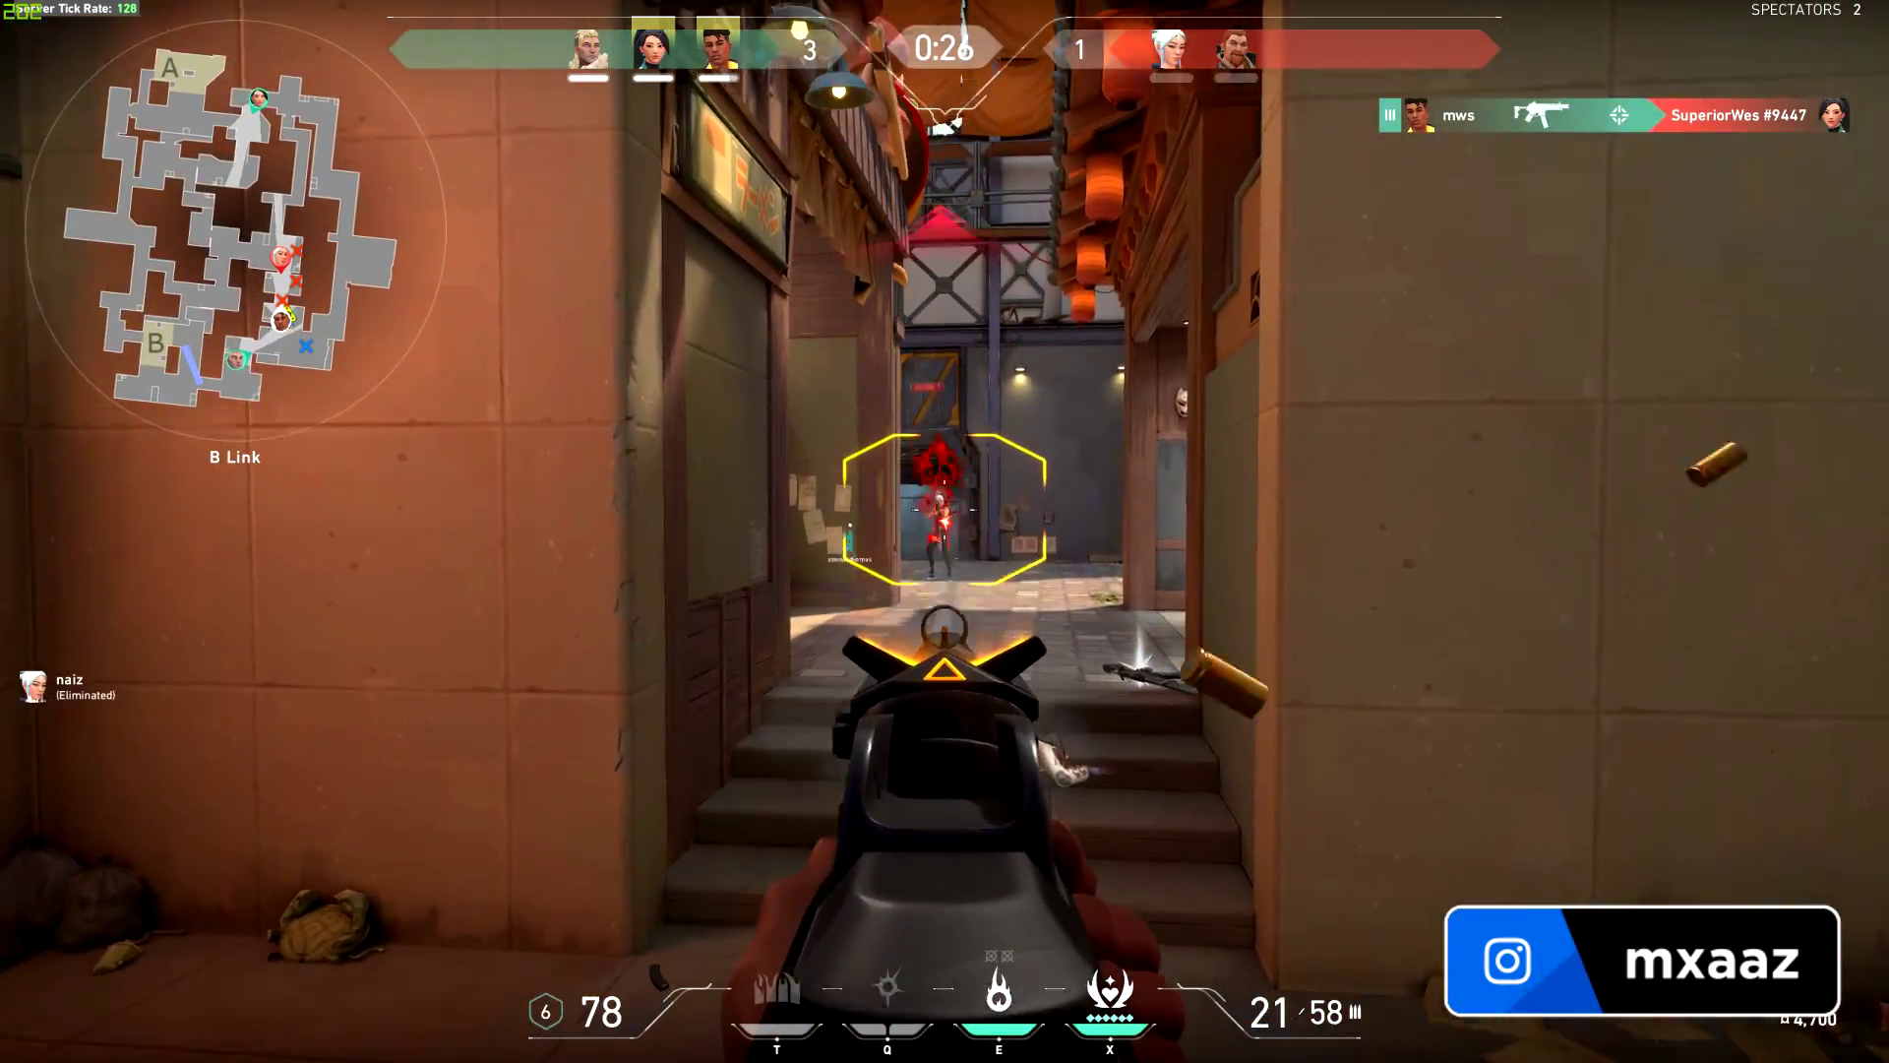
click(945, 531)
key(r)
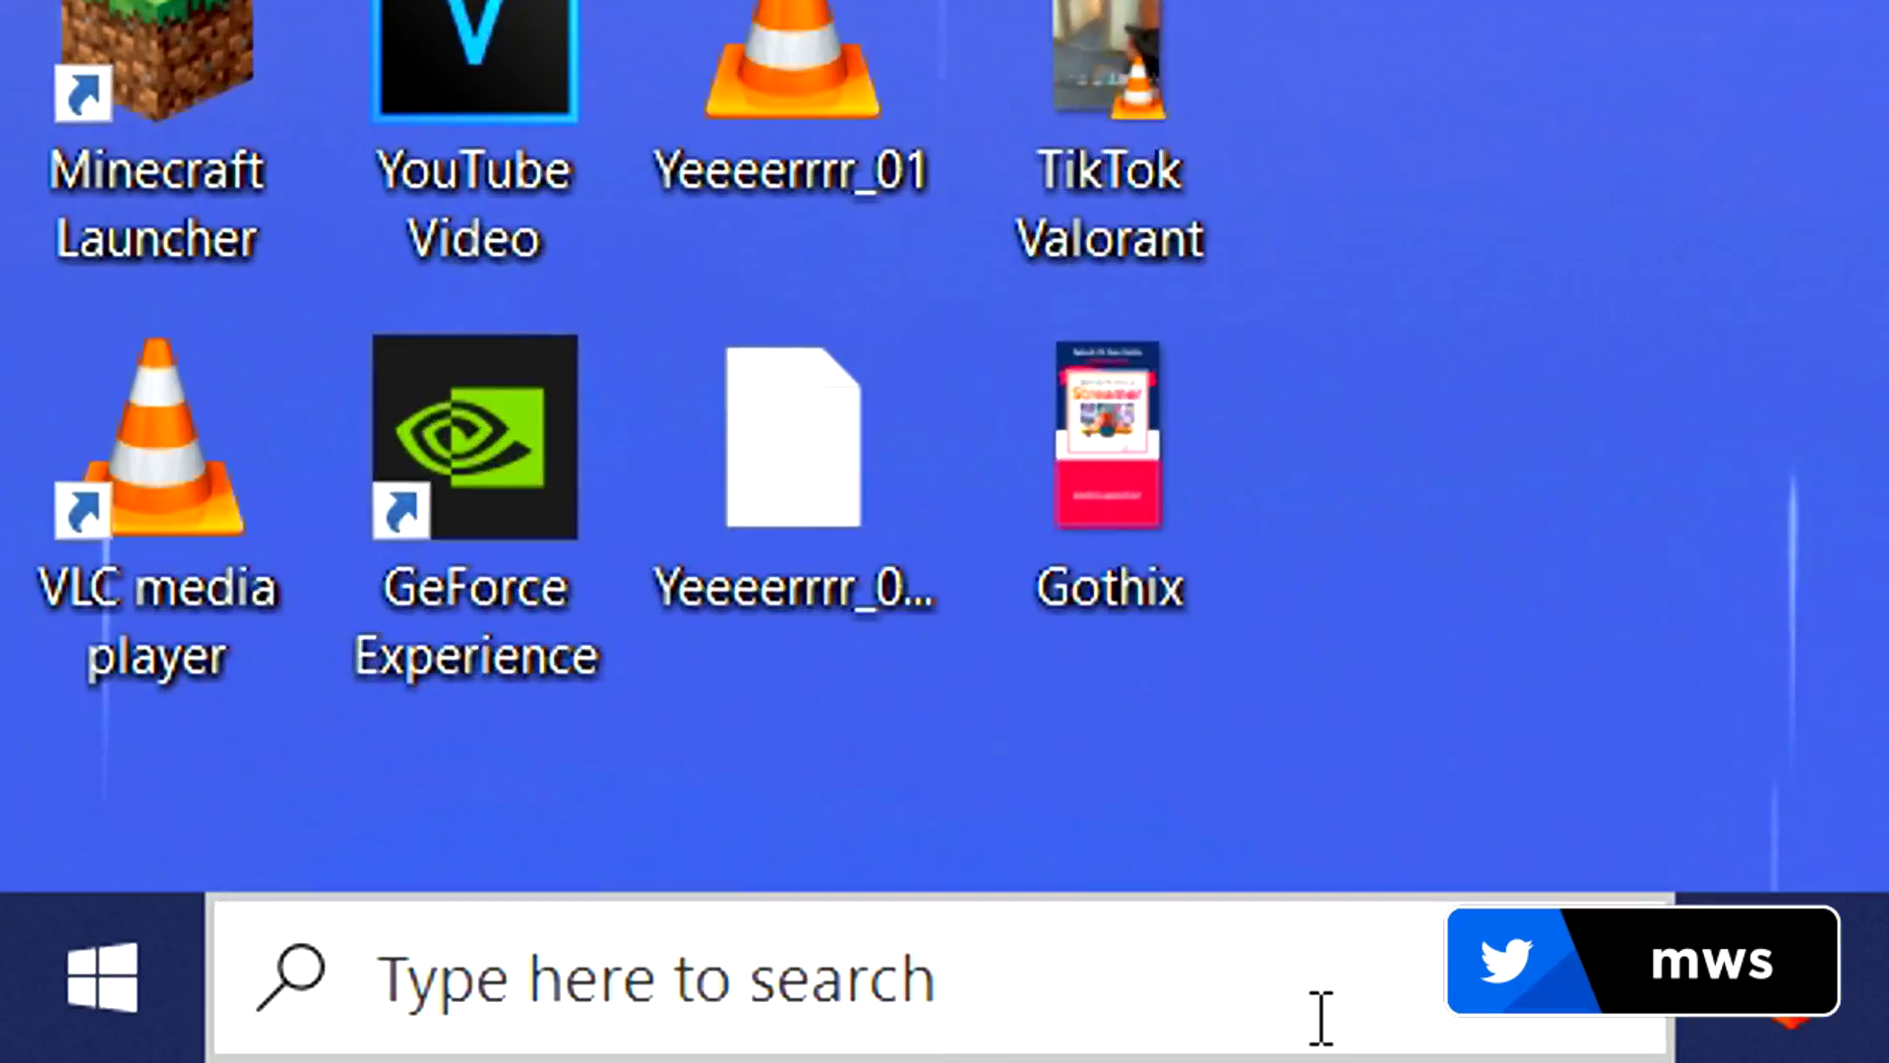
Search Windows for 'game mod' and open the Game Mode settings result
click(284, 1050)
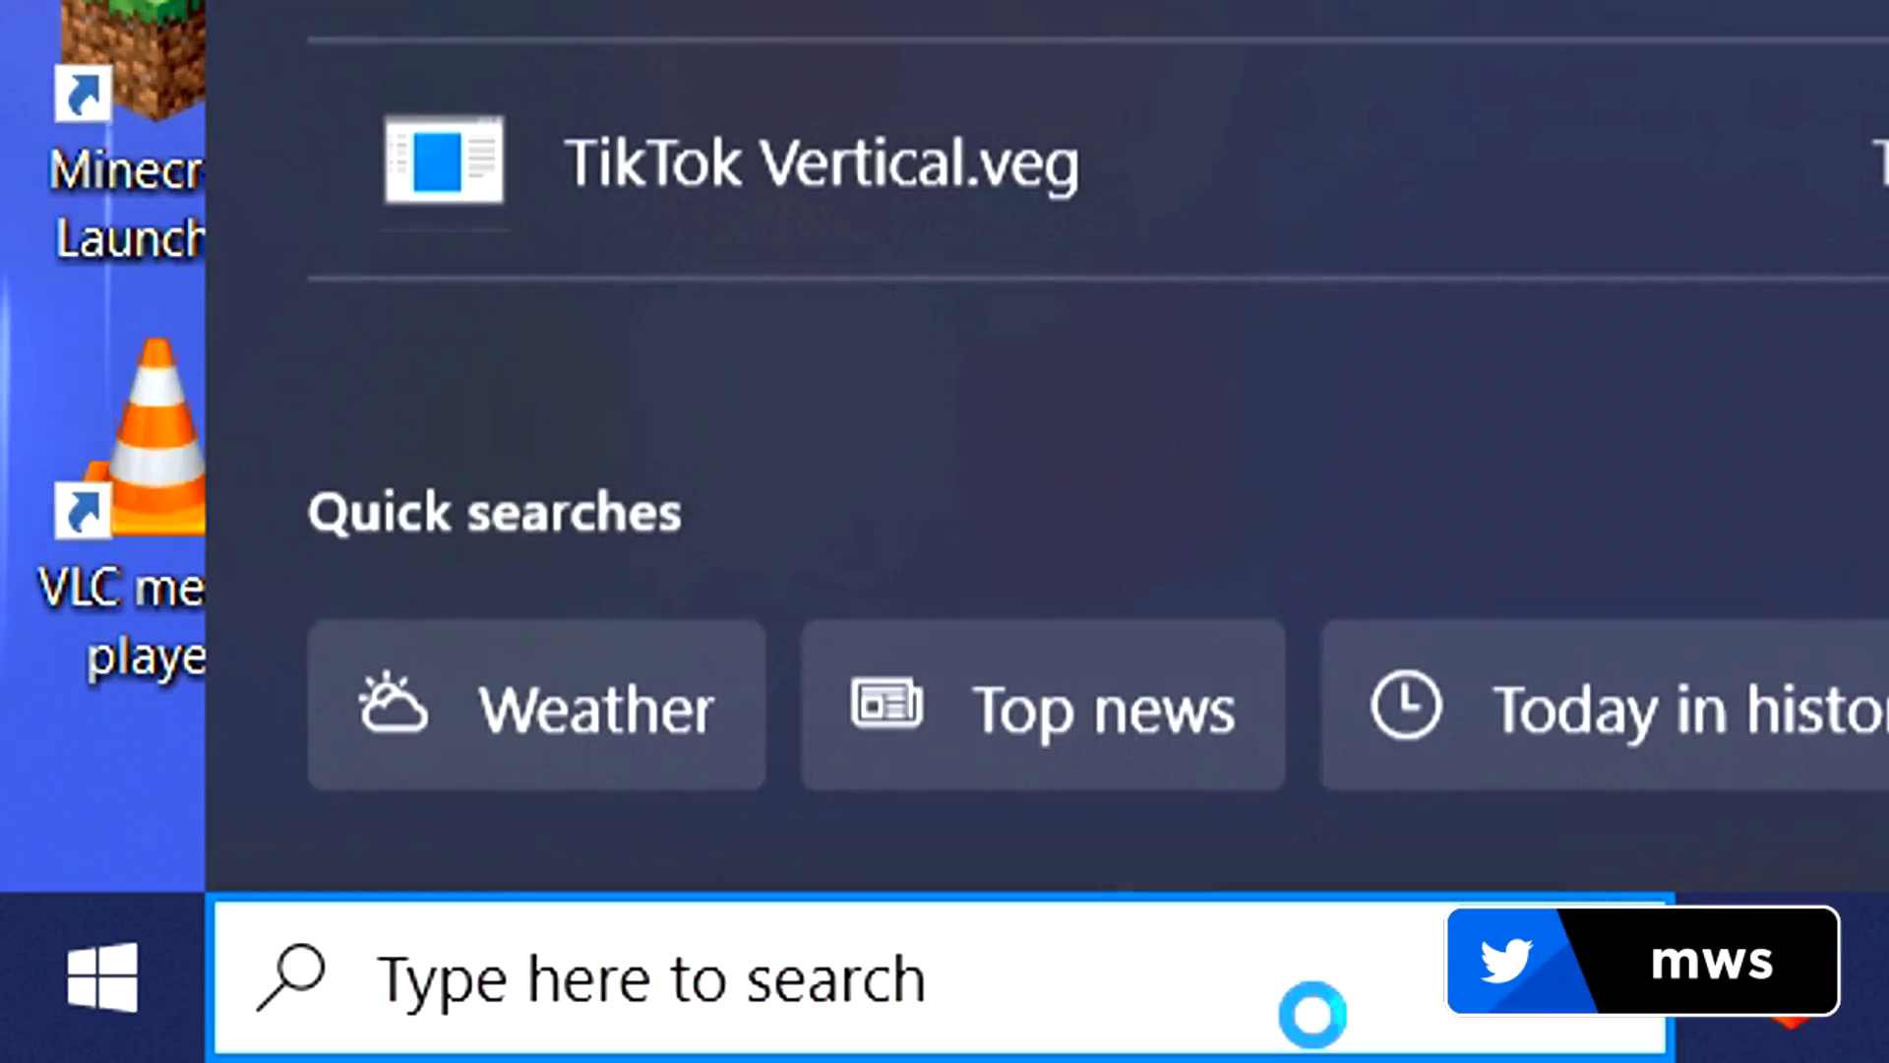
text(game mode settin)
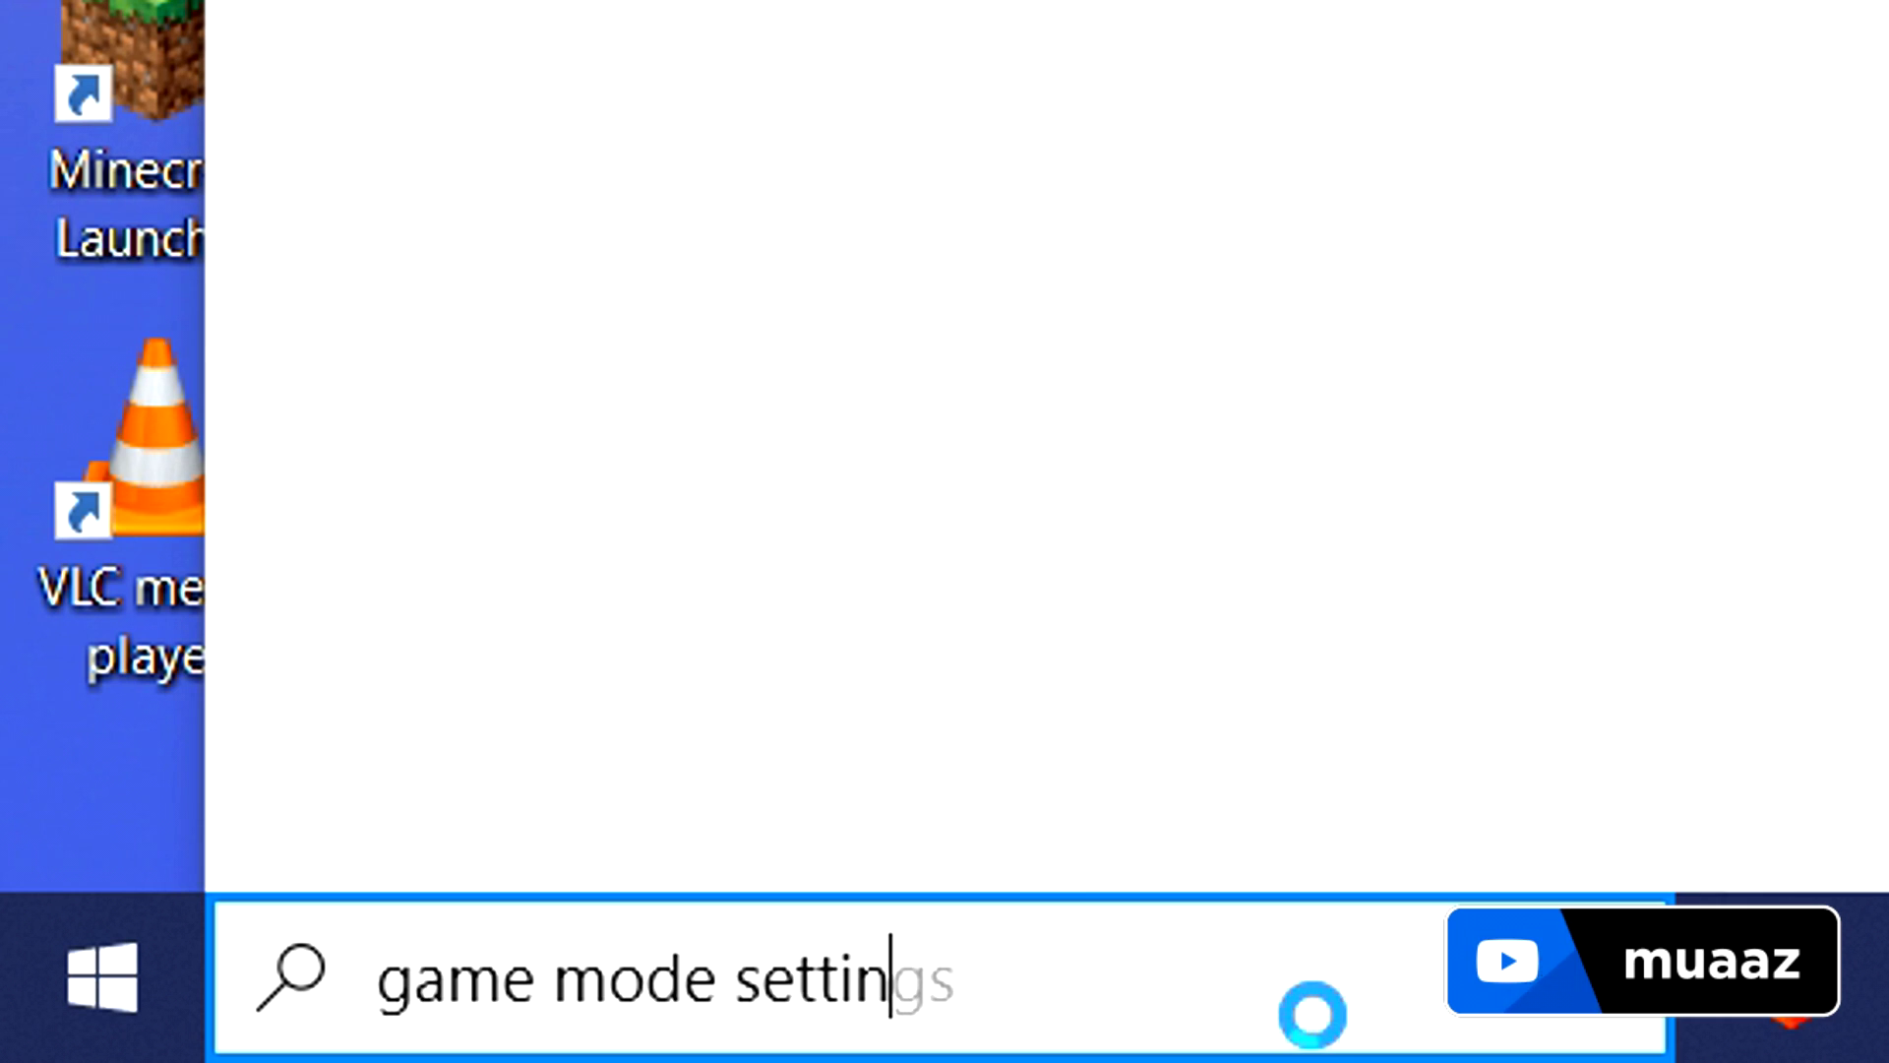
key(Return)
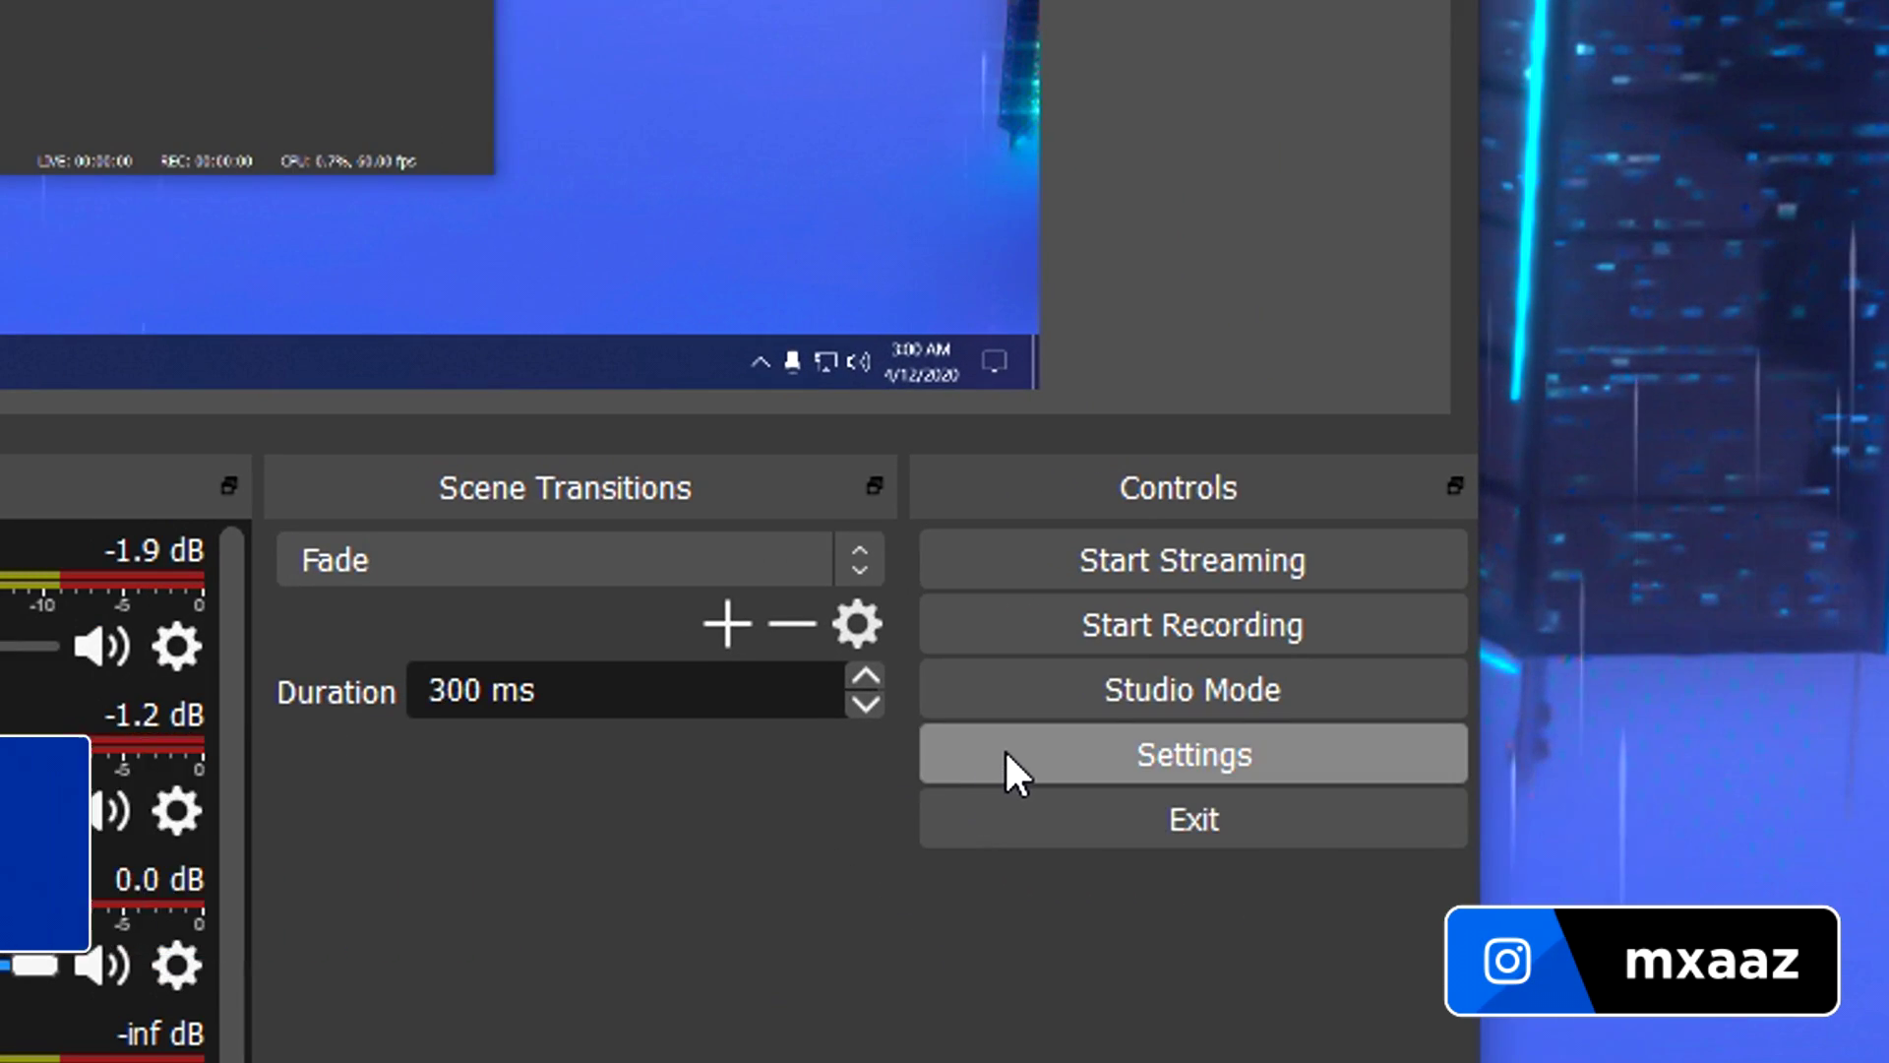
Open the OBS Settings window from the Controls dock
click(1517, 932)
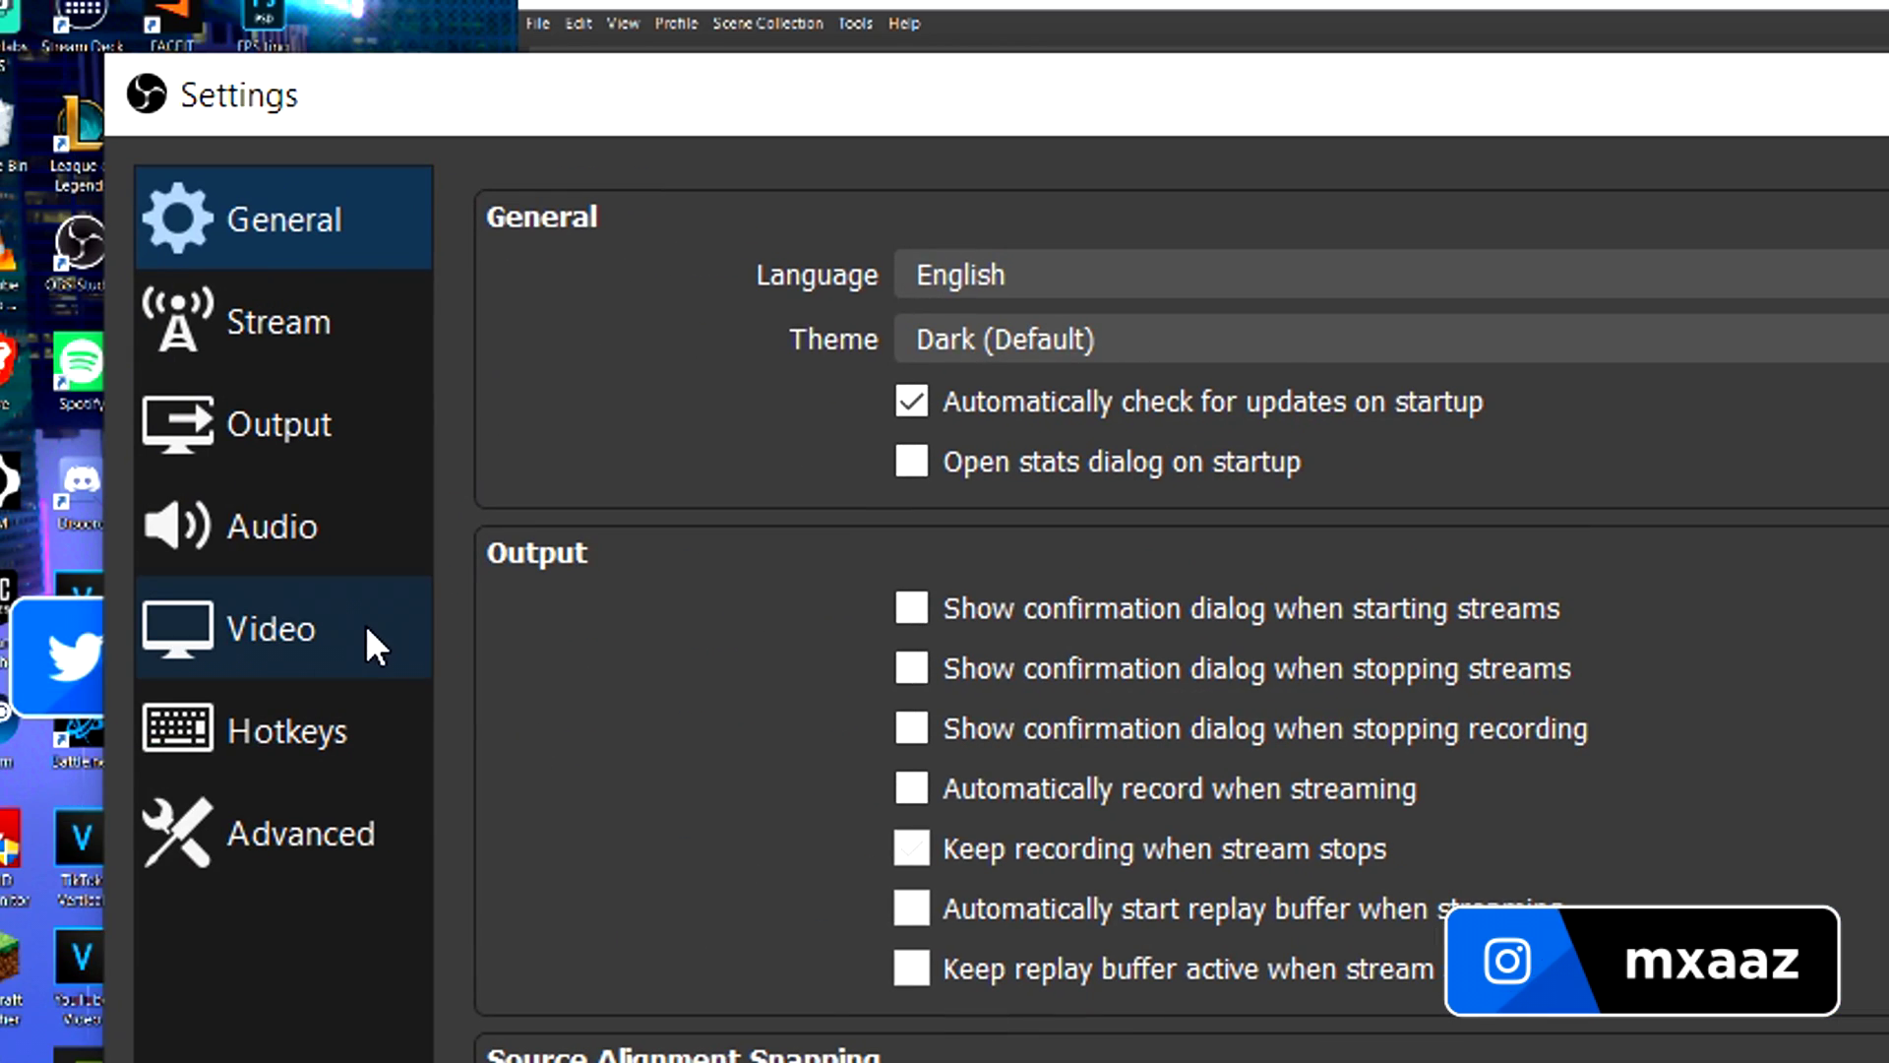
Show the Video settings page, leaving the base canvas at 2560x1440
click(295, 602)
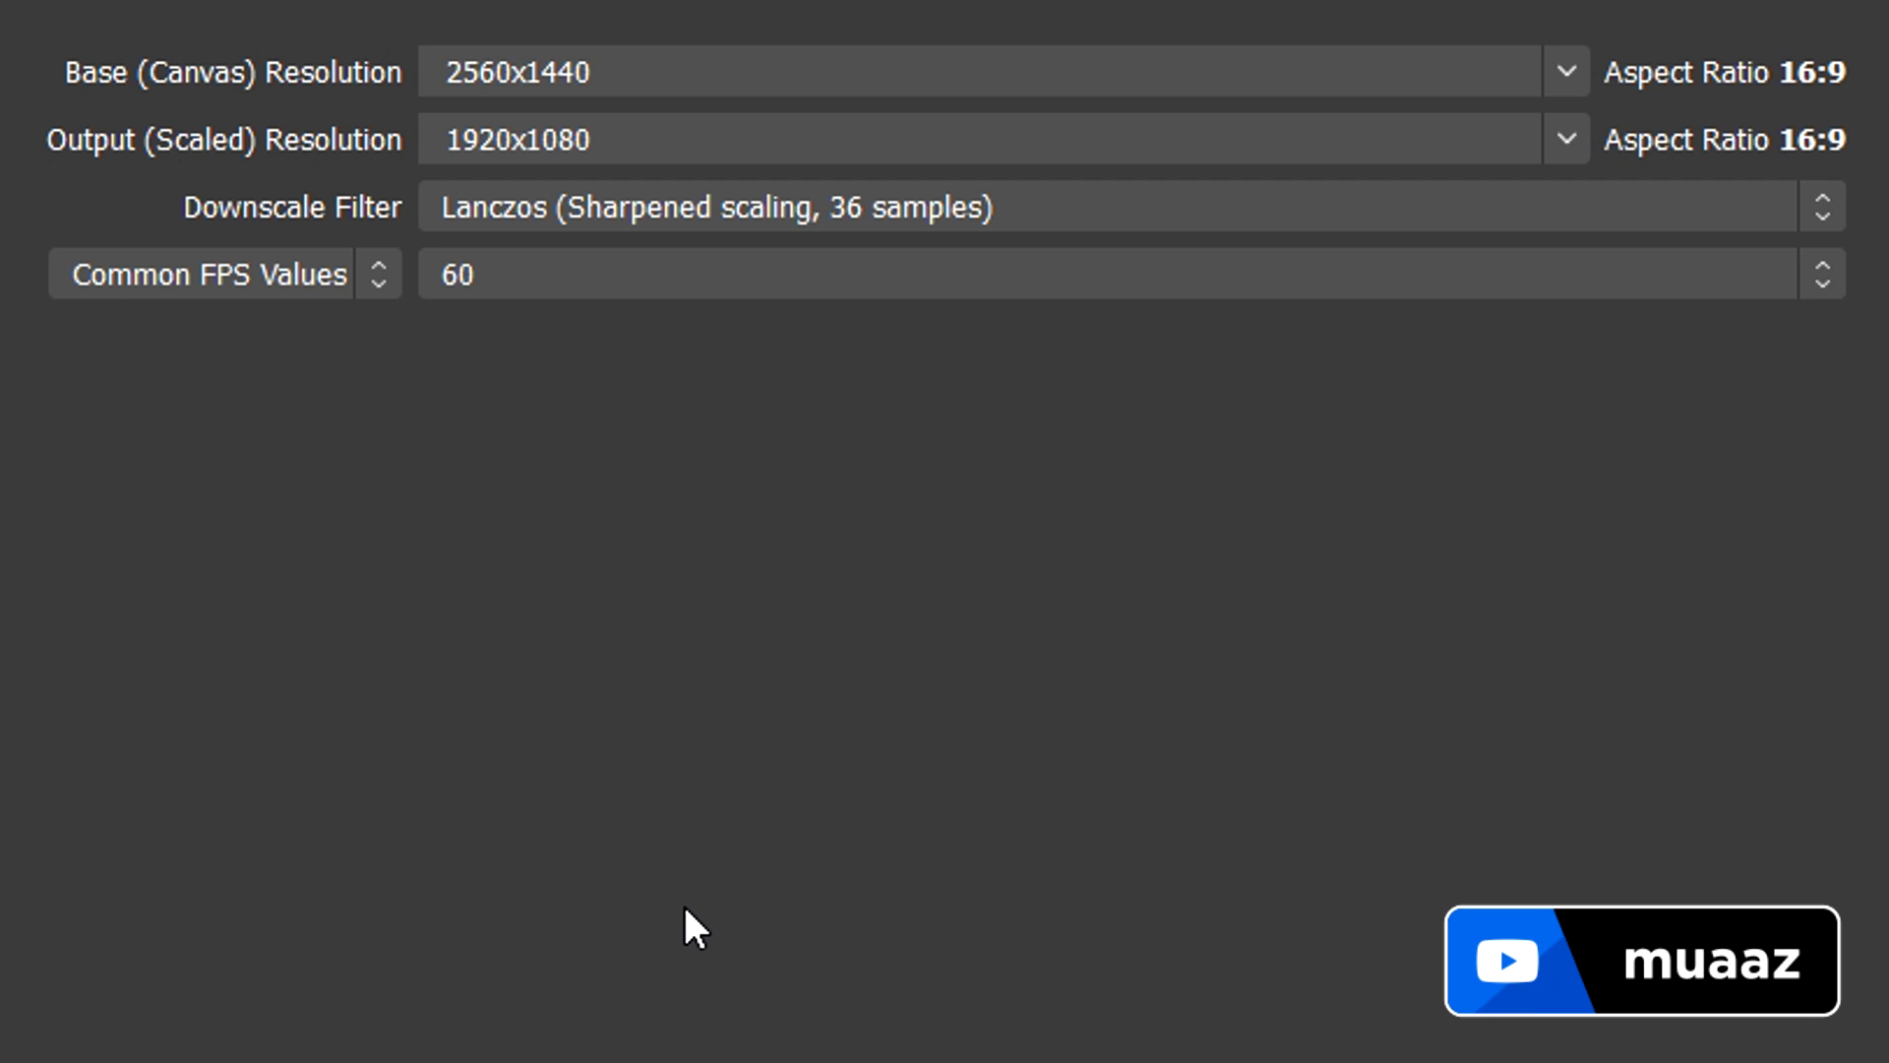
double_click(452, 63)
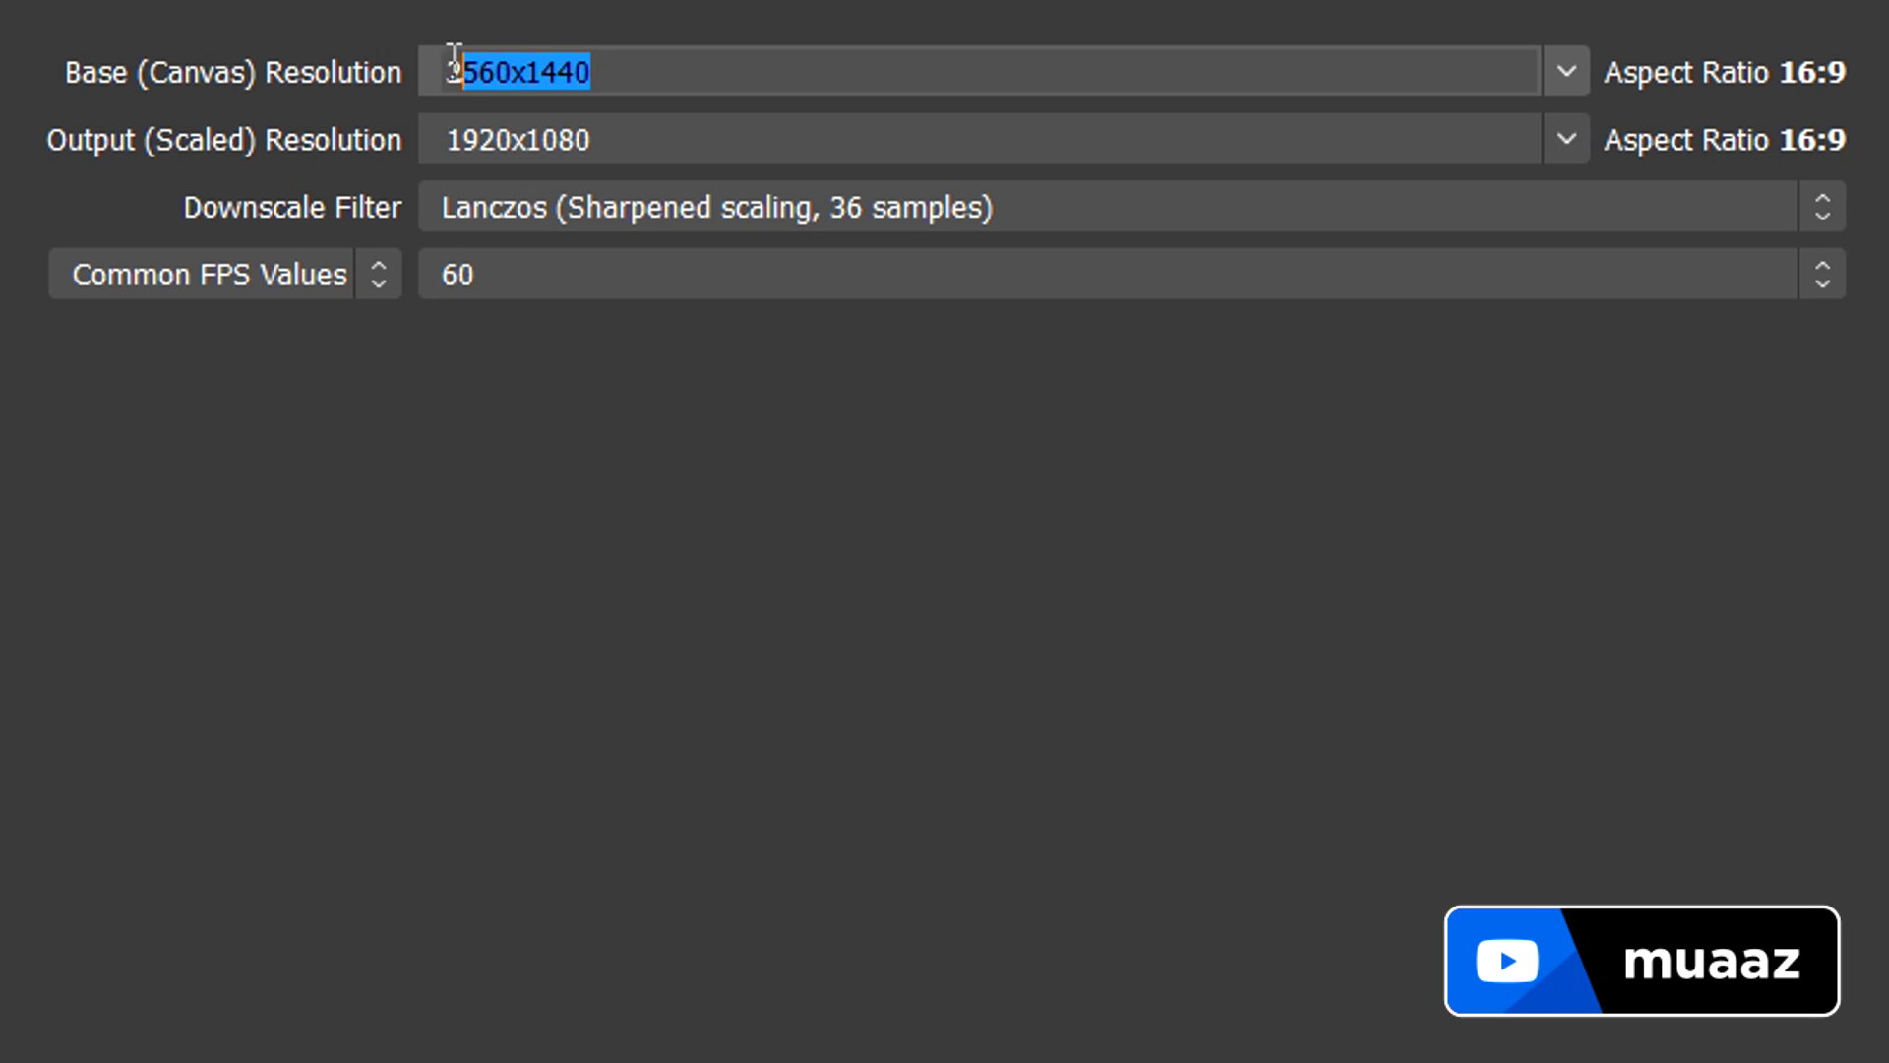
click(807, 69)
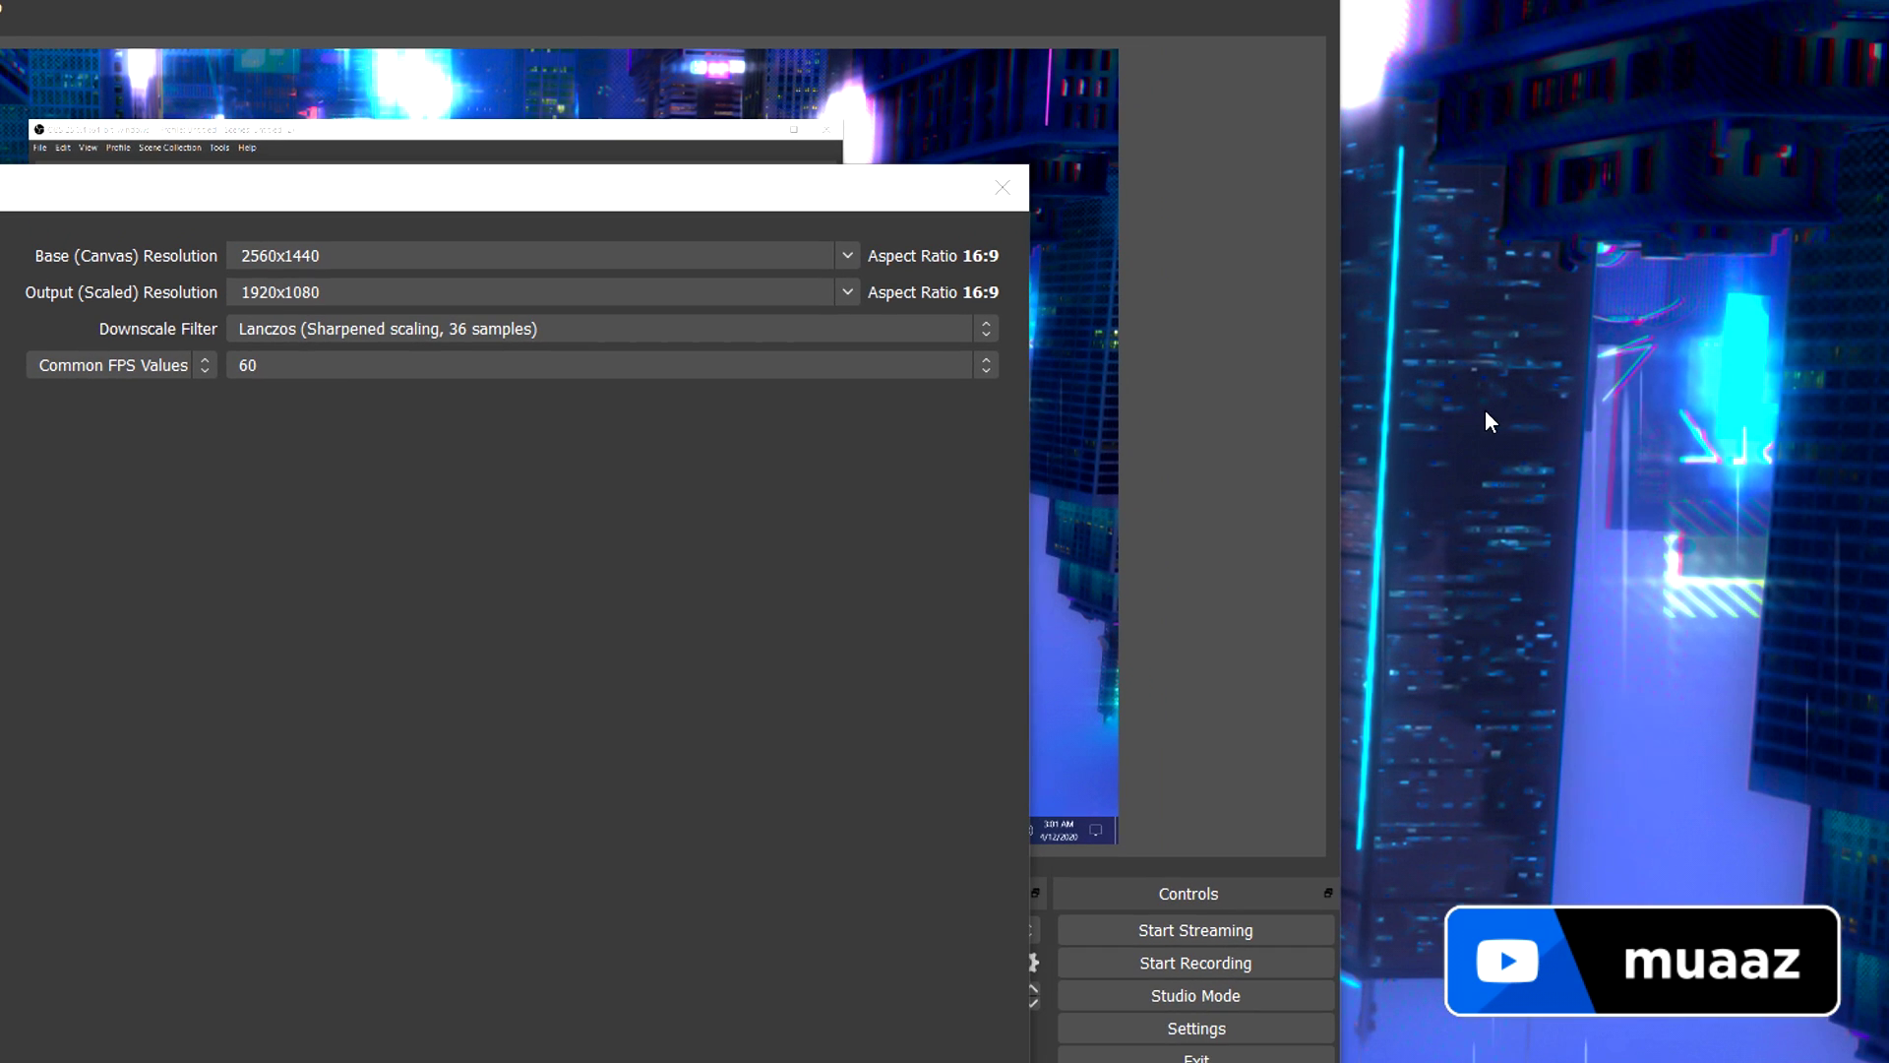
right_click(1485, 409)
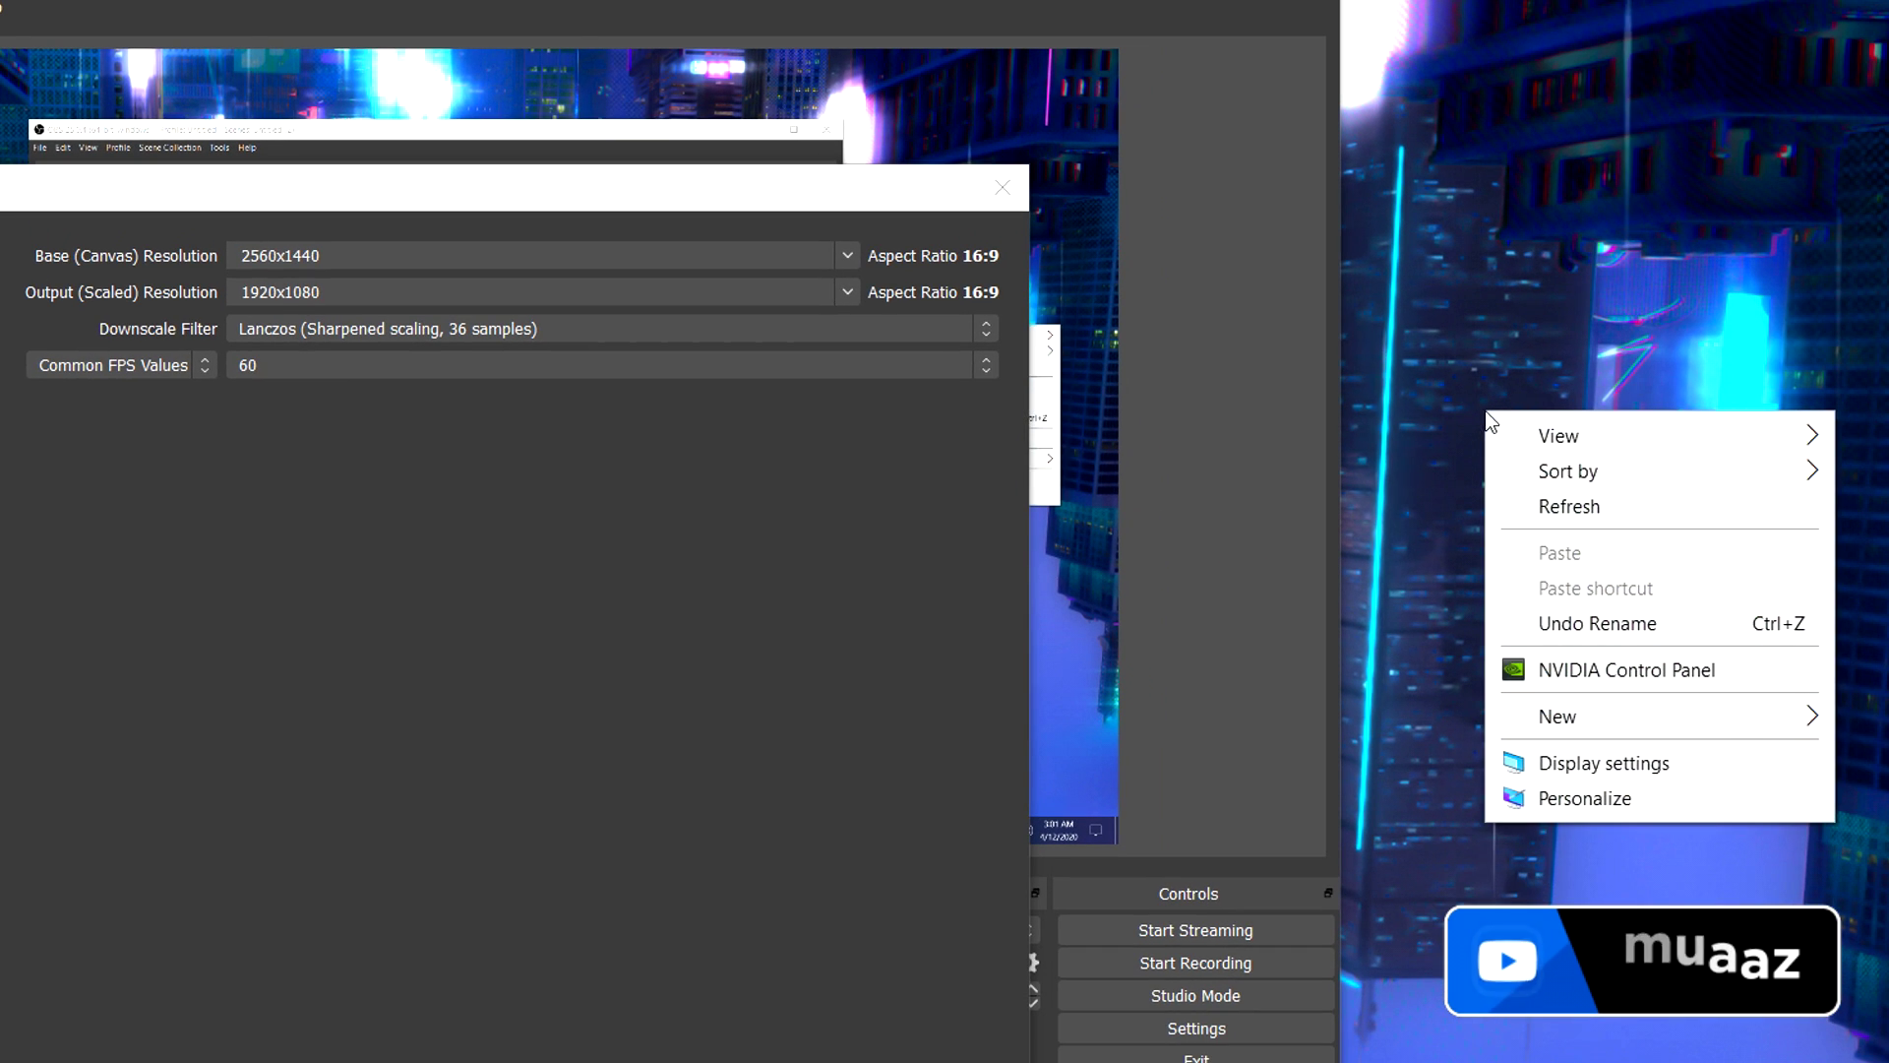
click(1614, 764)
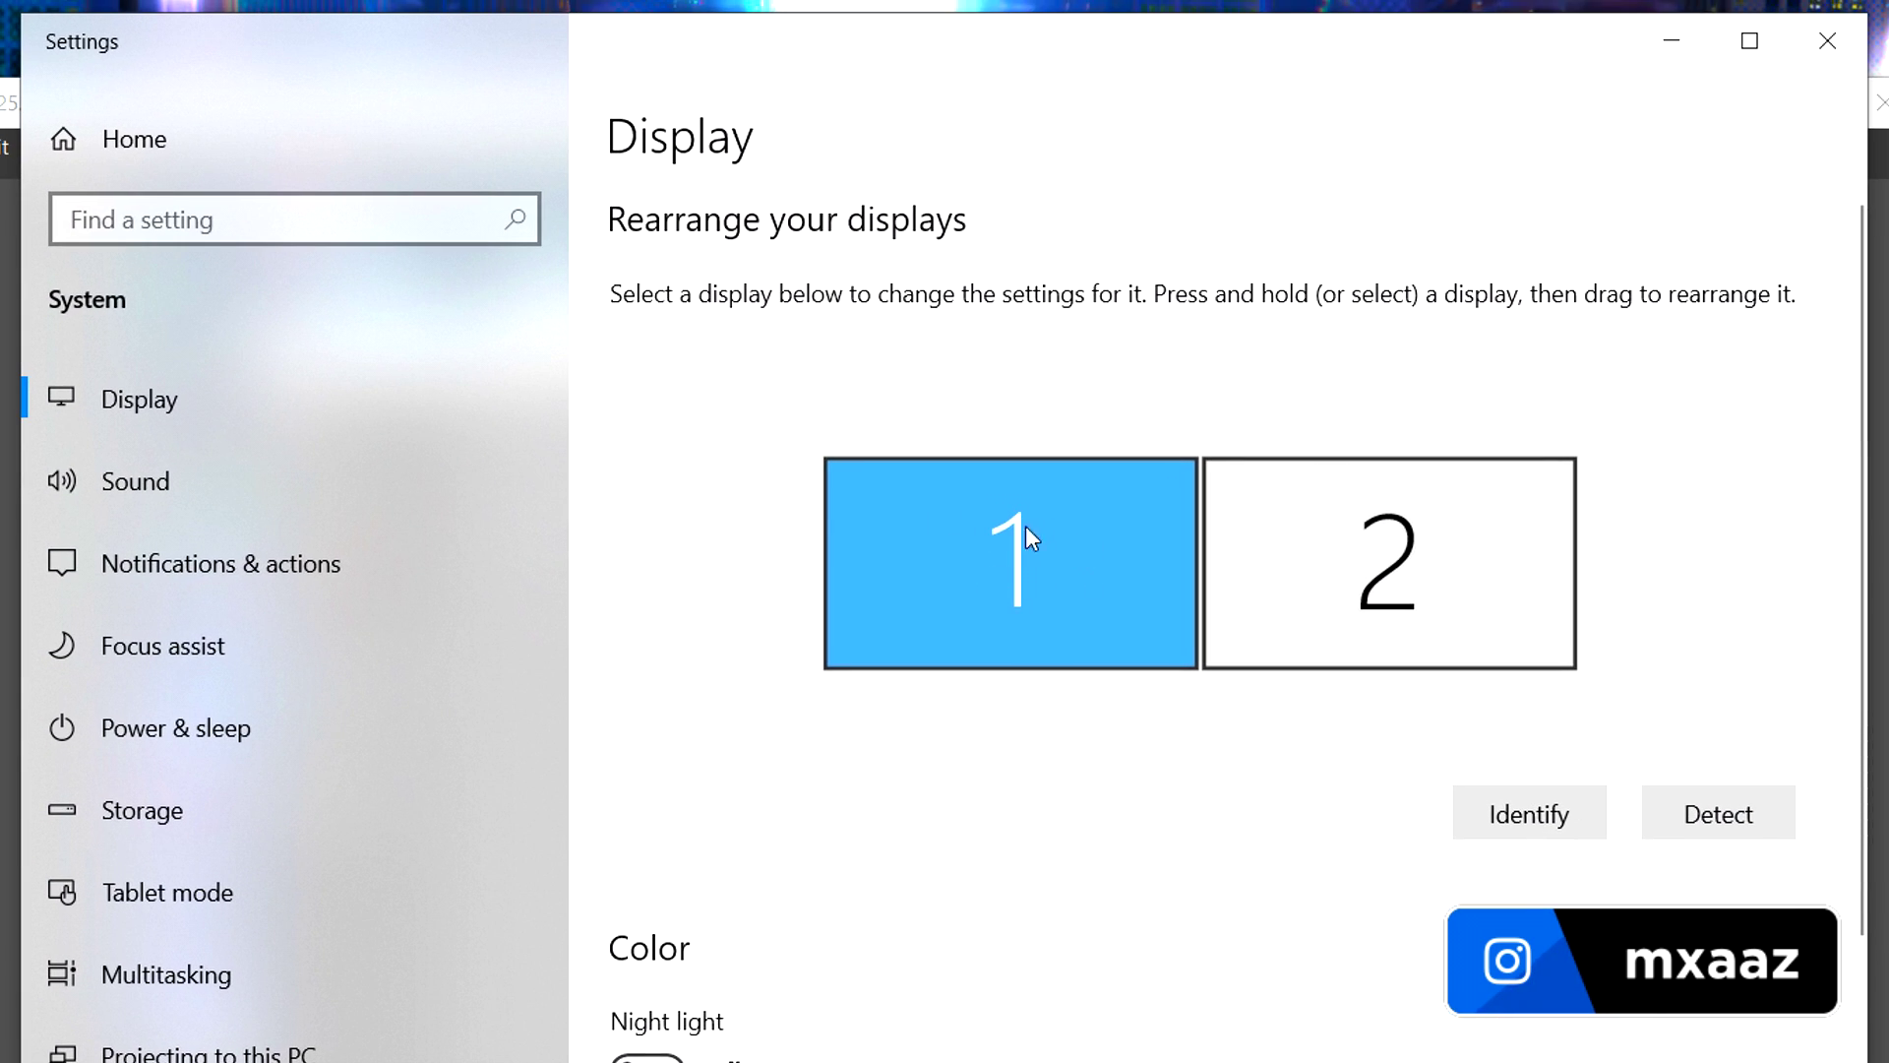
scroll(1014, 541, down, 10)
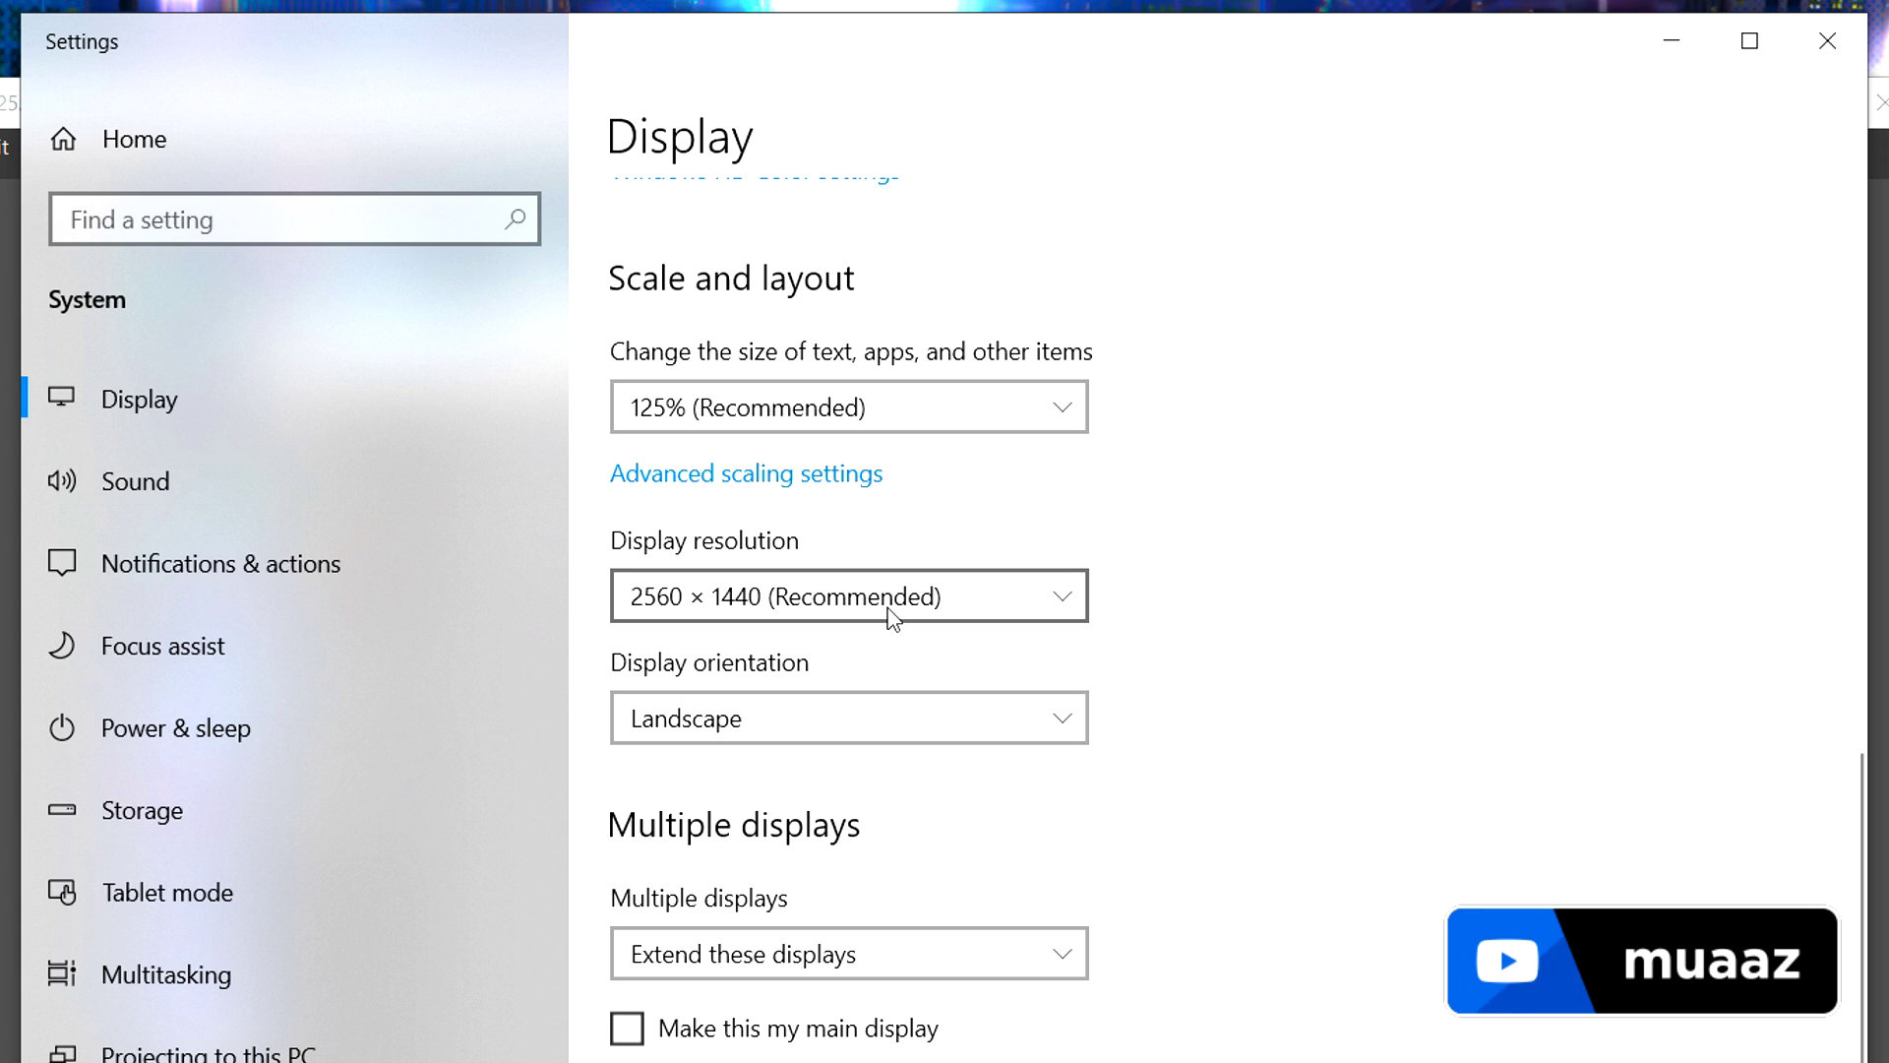
click(1003, 608)
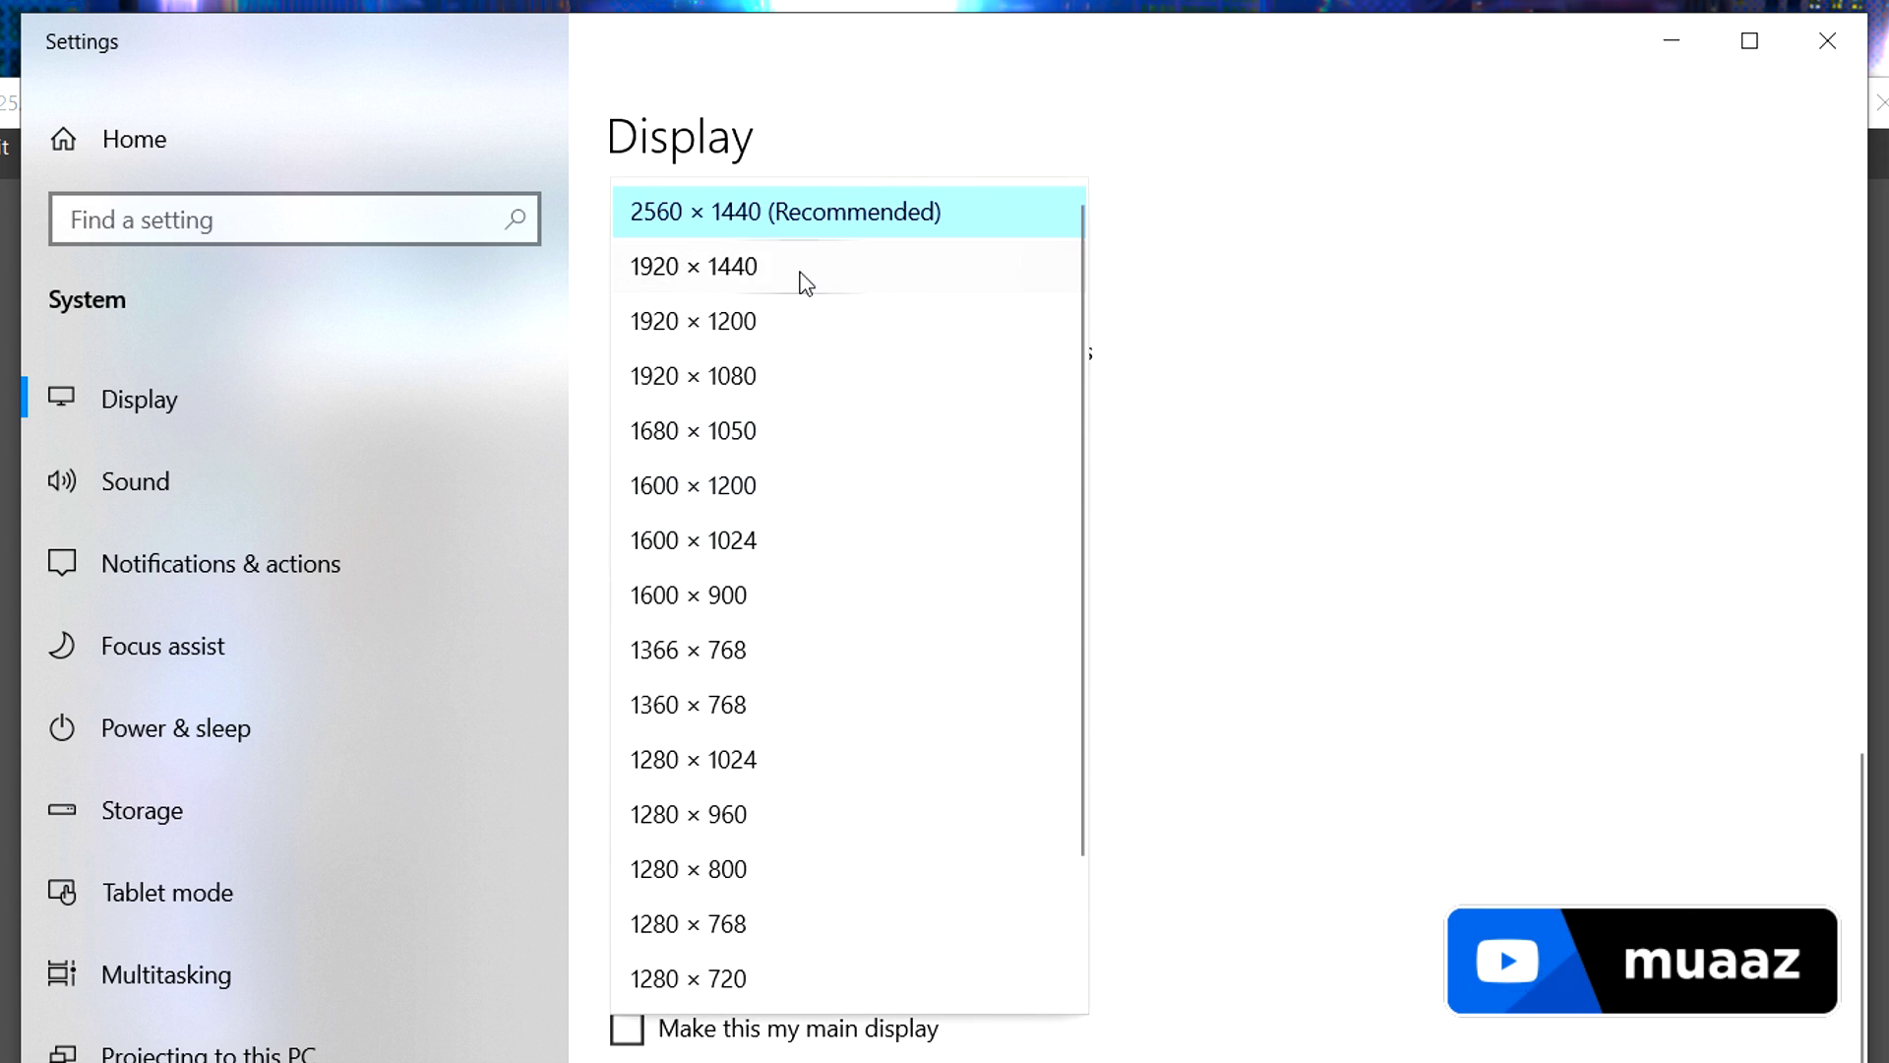
click(1404, 426)
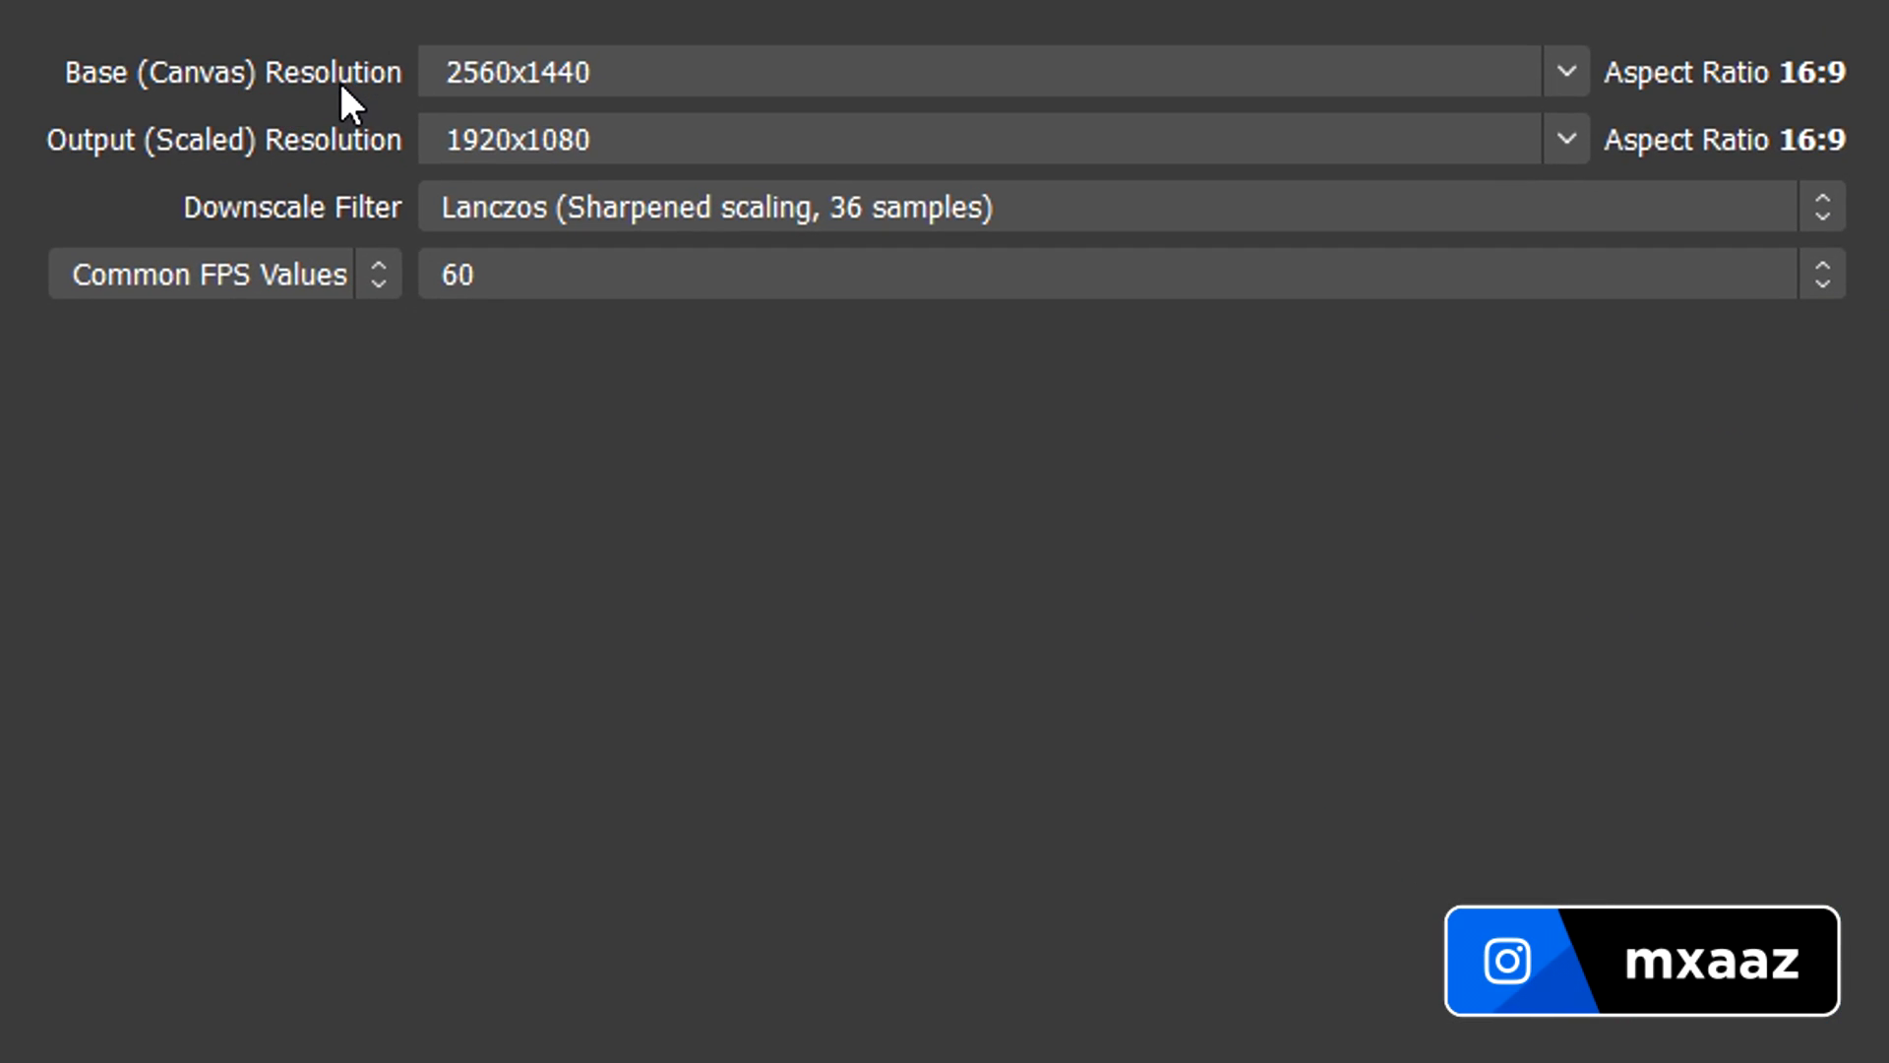
Keep the base canvas resolution at 2560x1440
drag(757, 227, 562, 227)
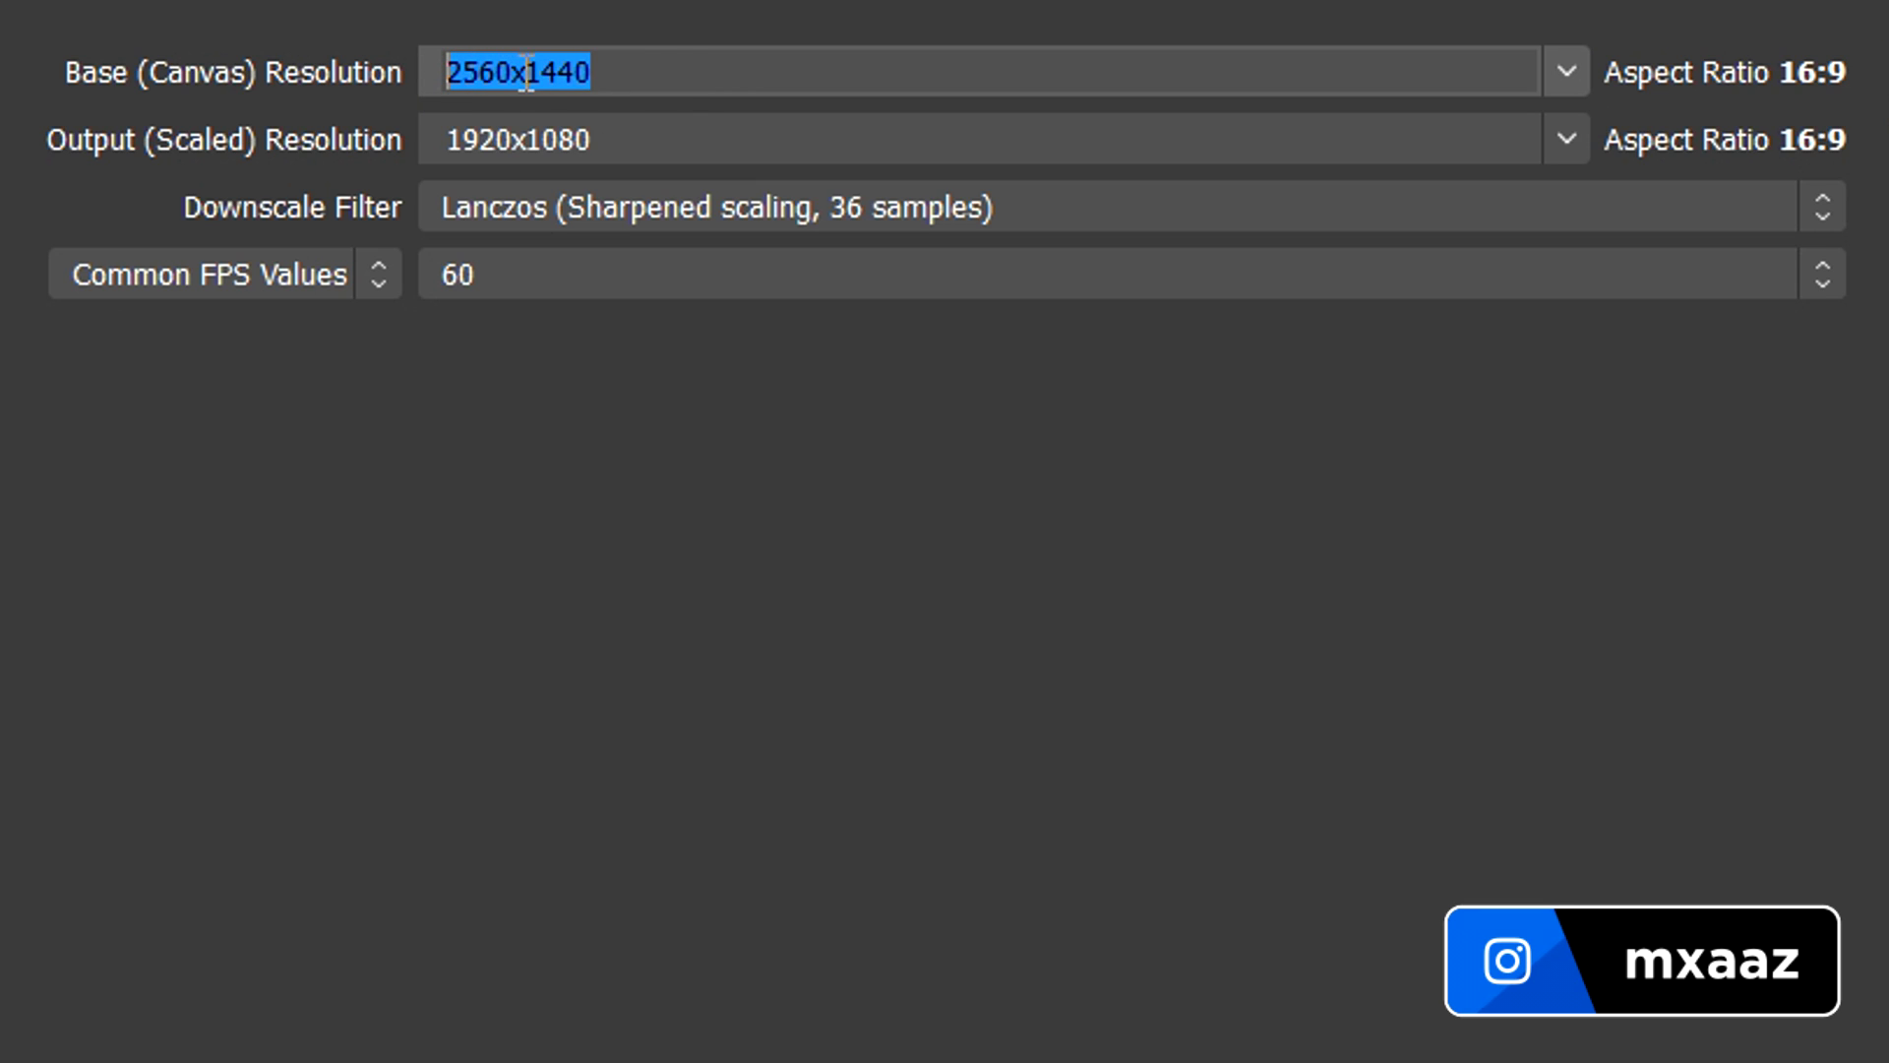
click(695, 79)
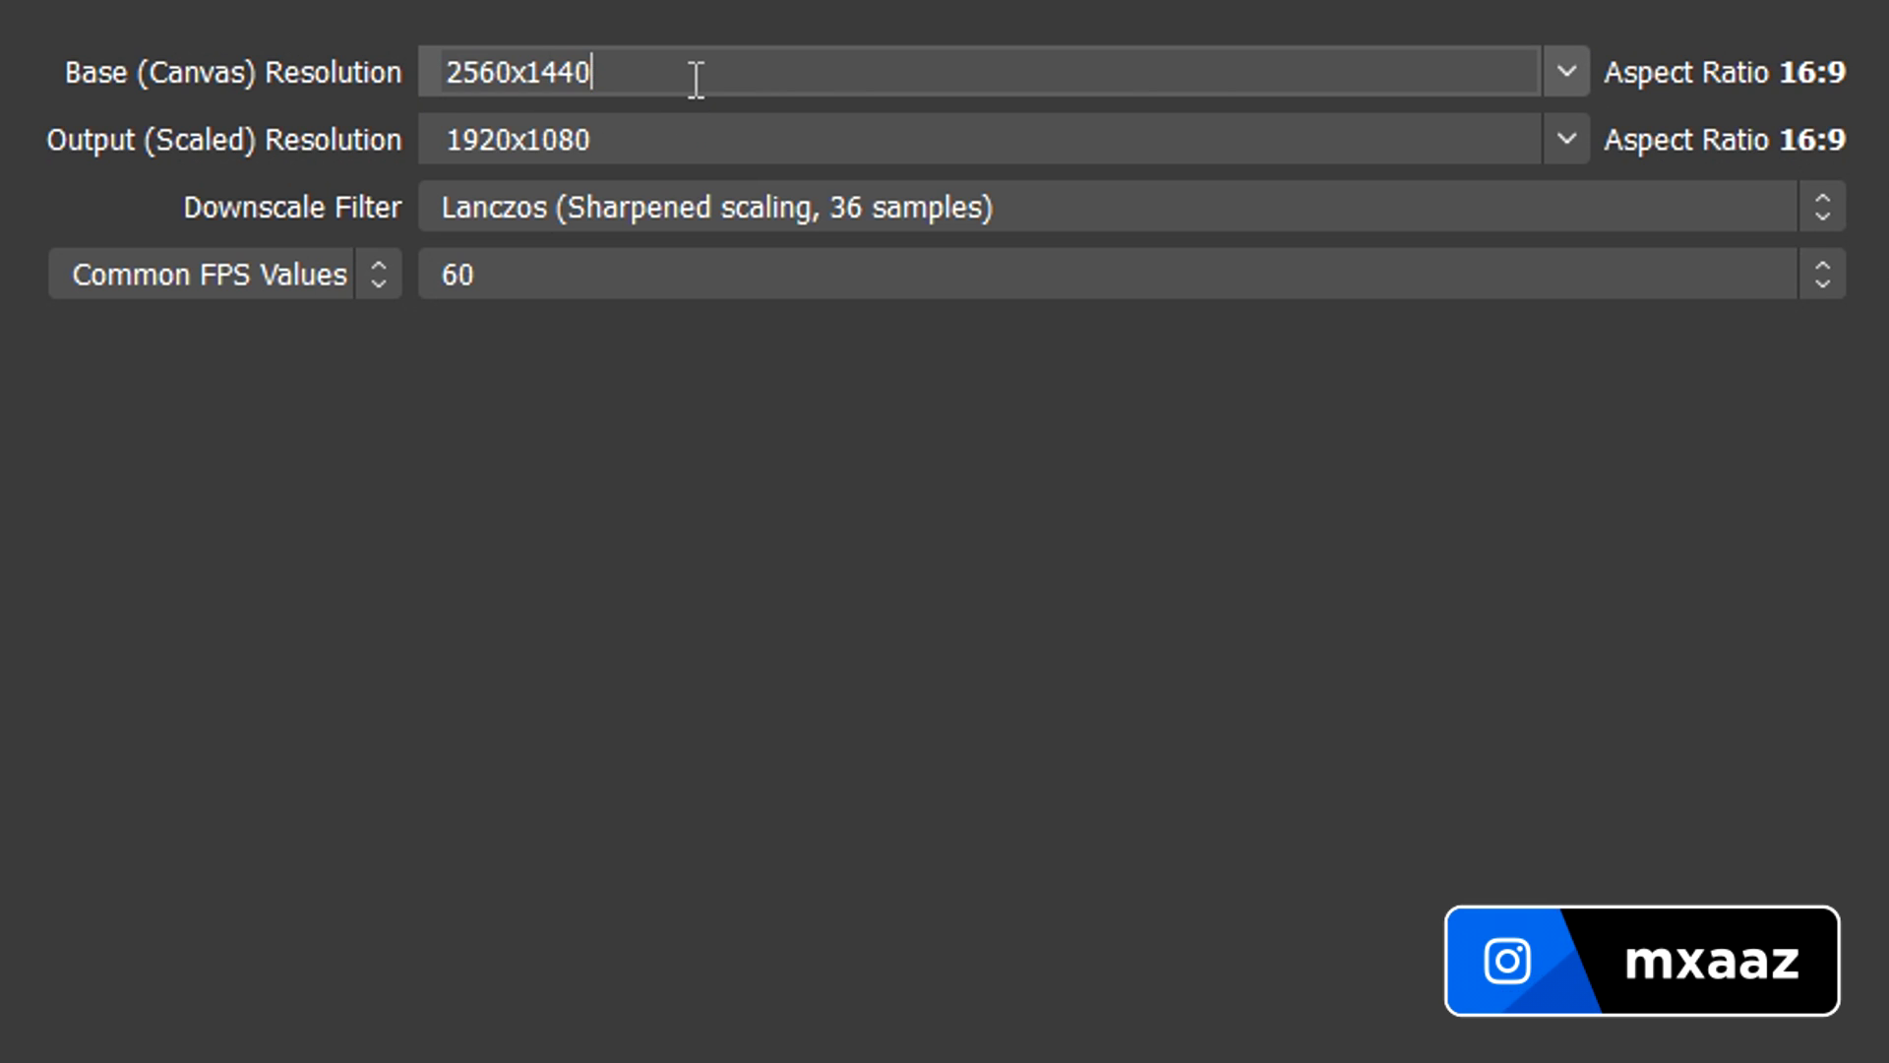
click(1564, 74)
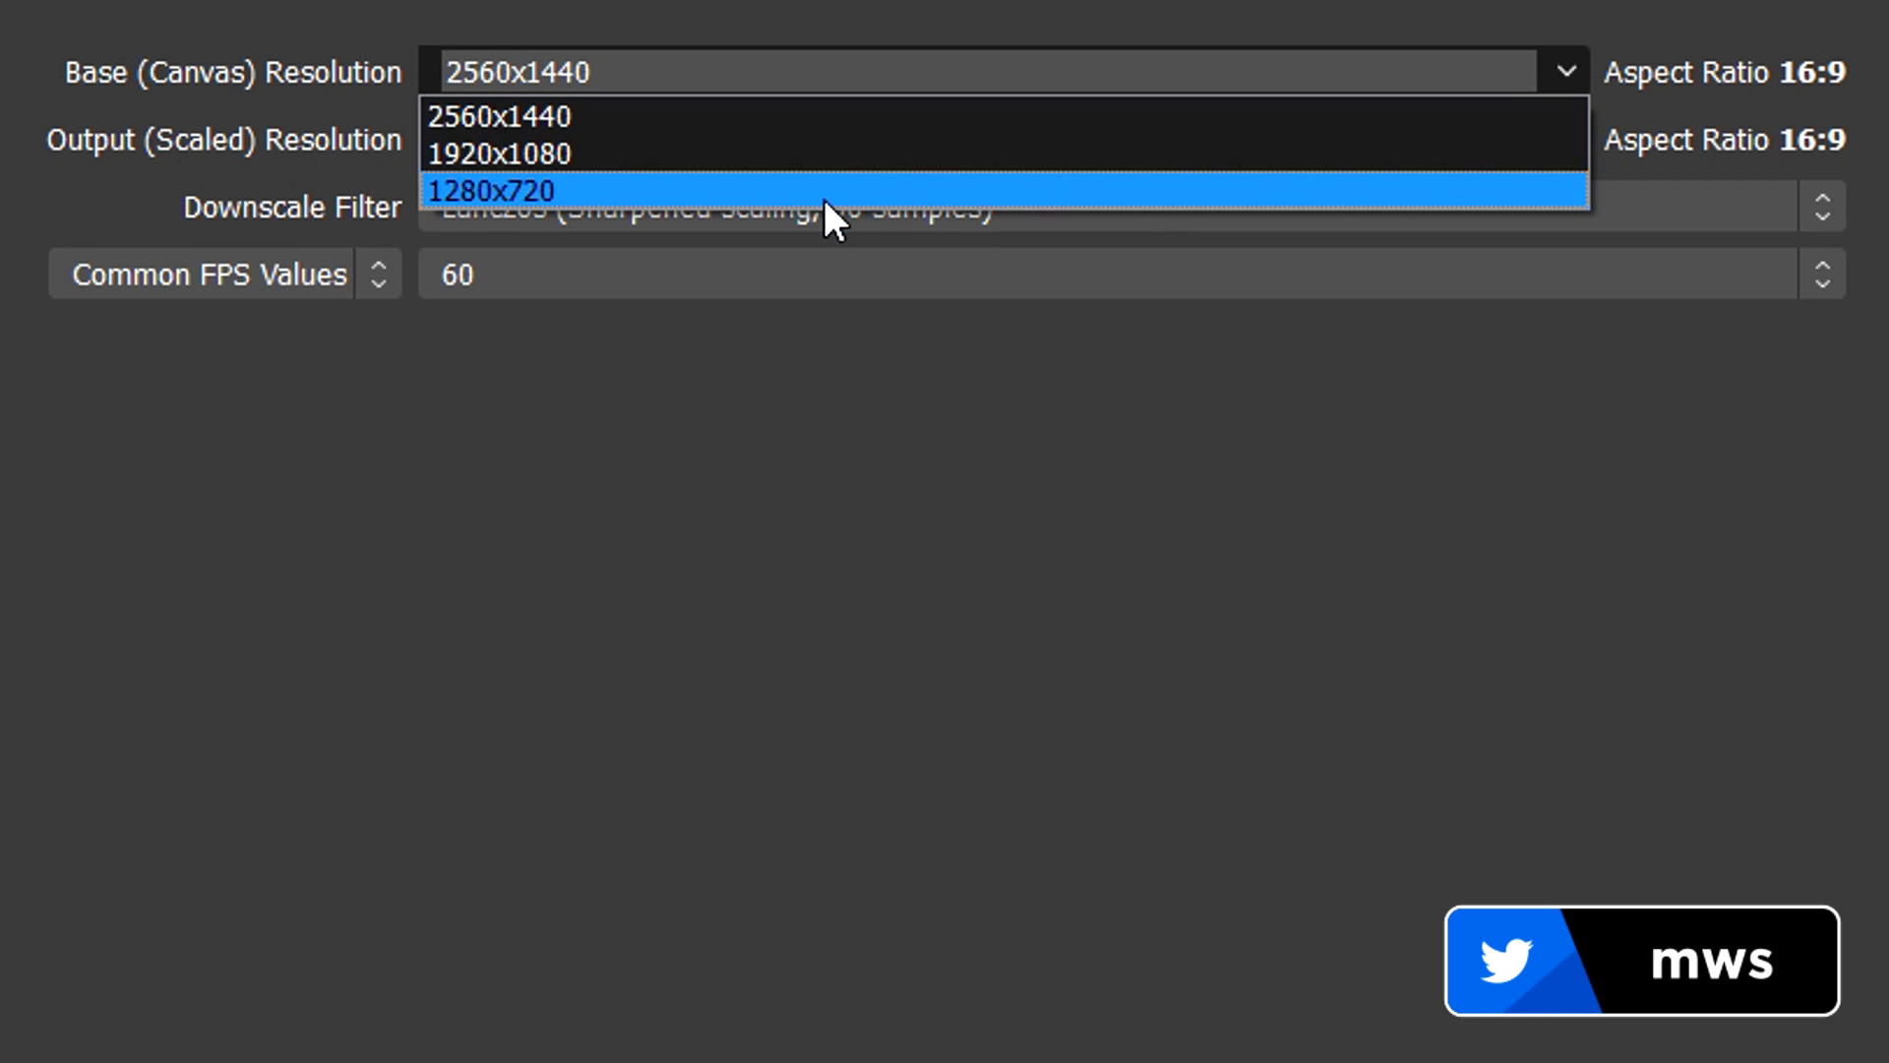
click(801, 71)
drag(793, 72, 390, 51)
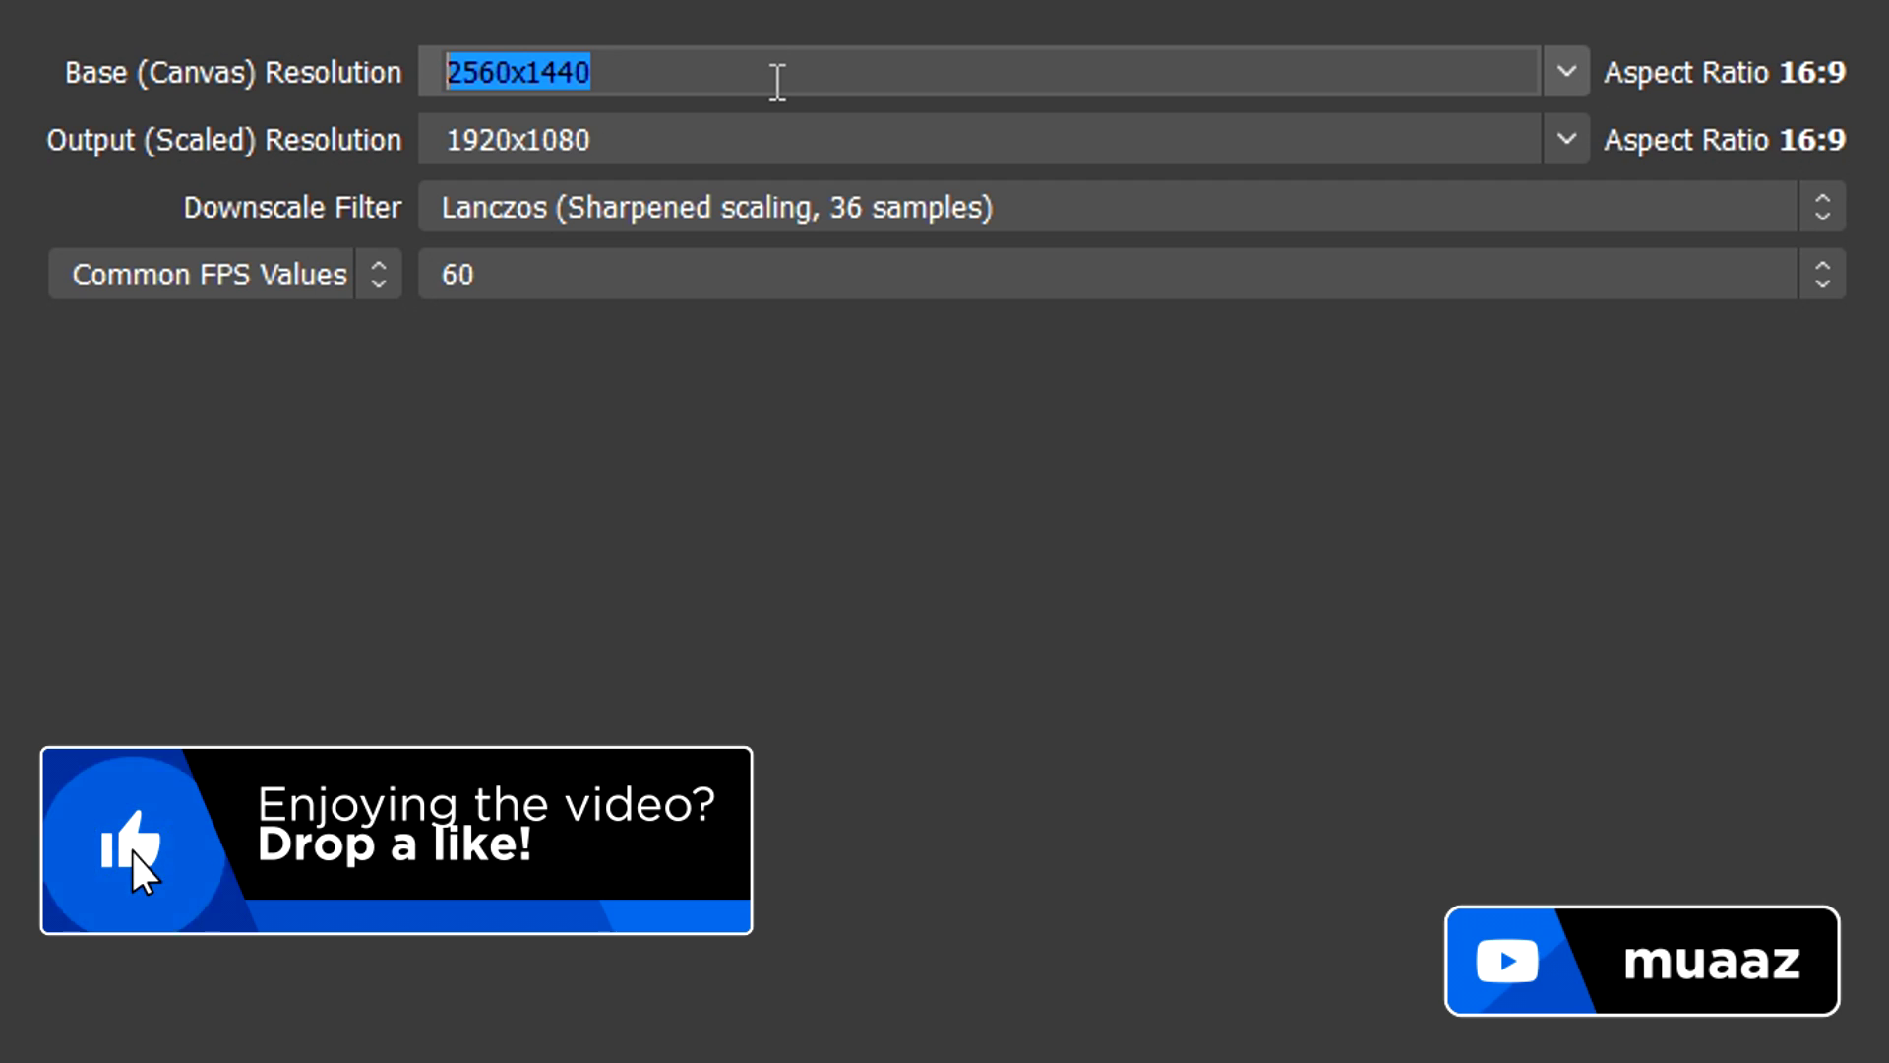
click(777, 82)
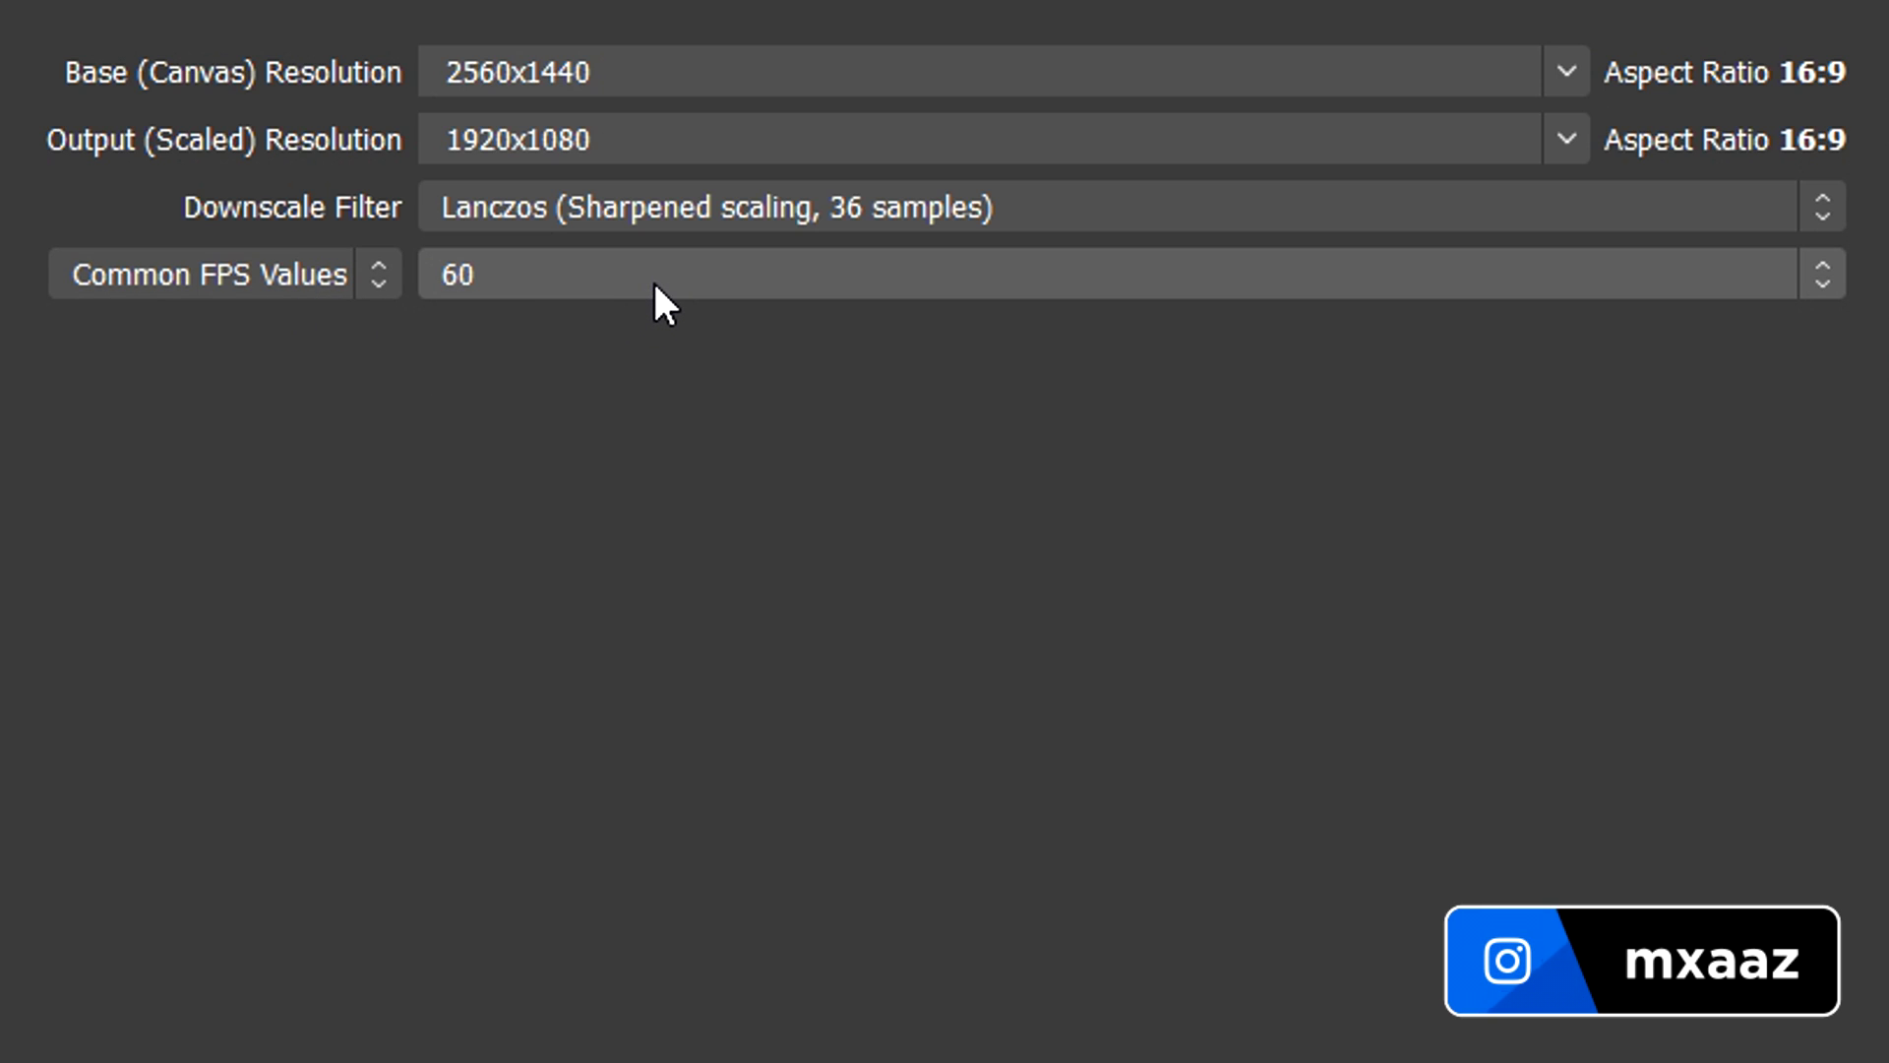
Set the common FPS value back to 60 after trying 30, and keep the Lanczos downscale filter
click(739, 274)
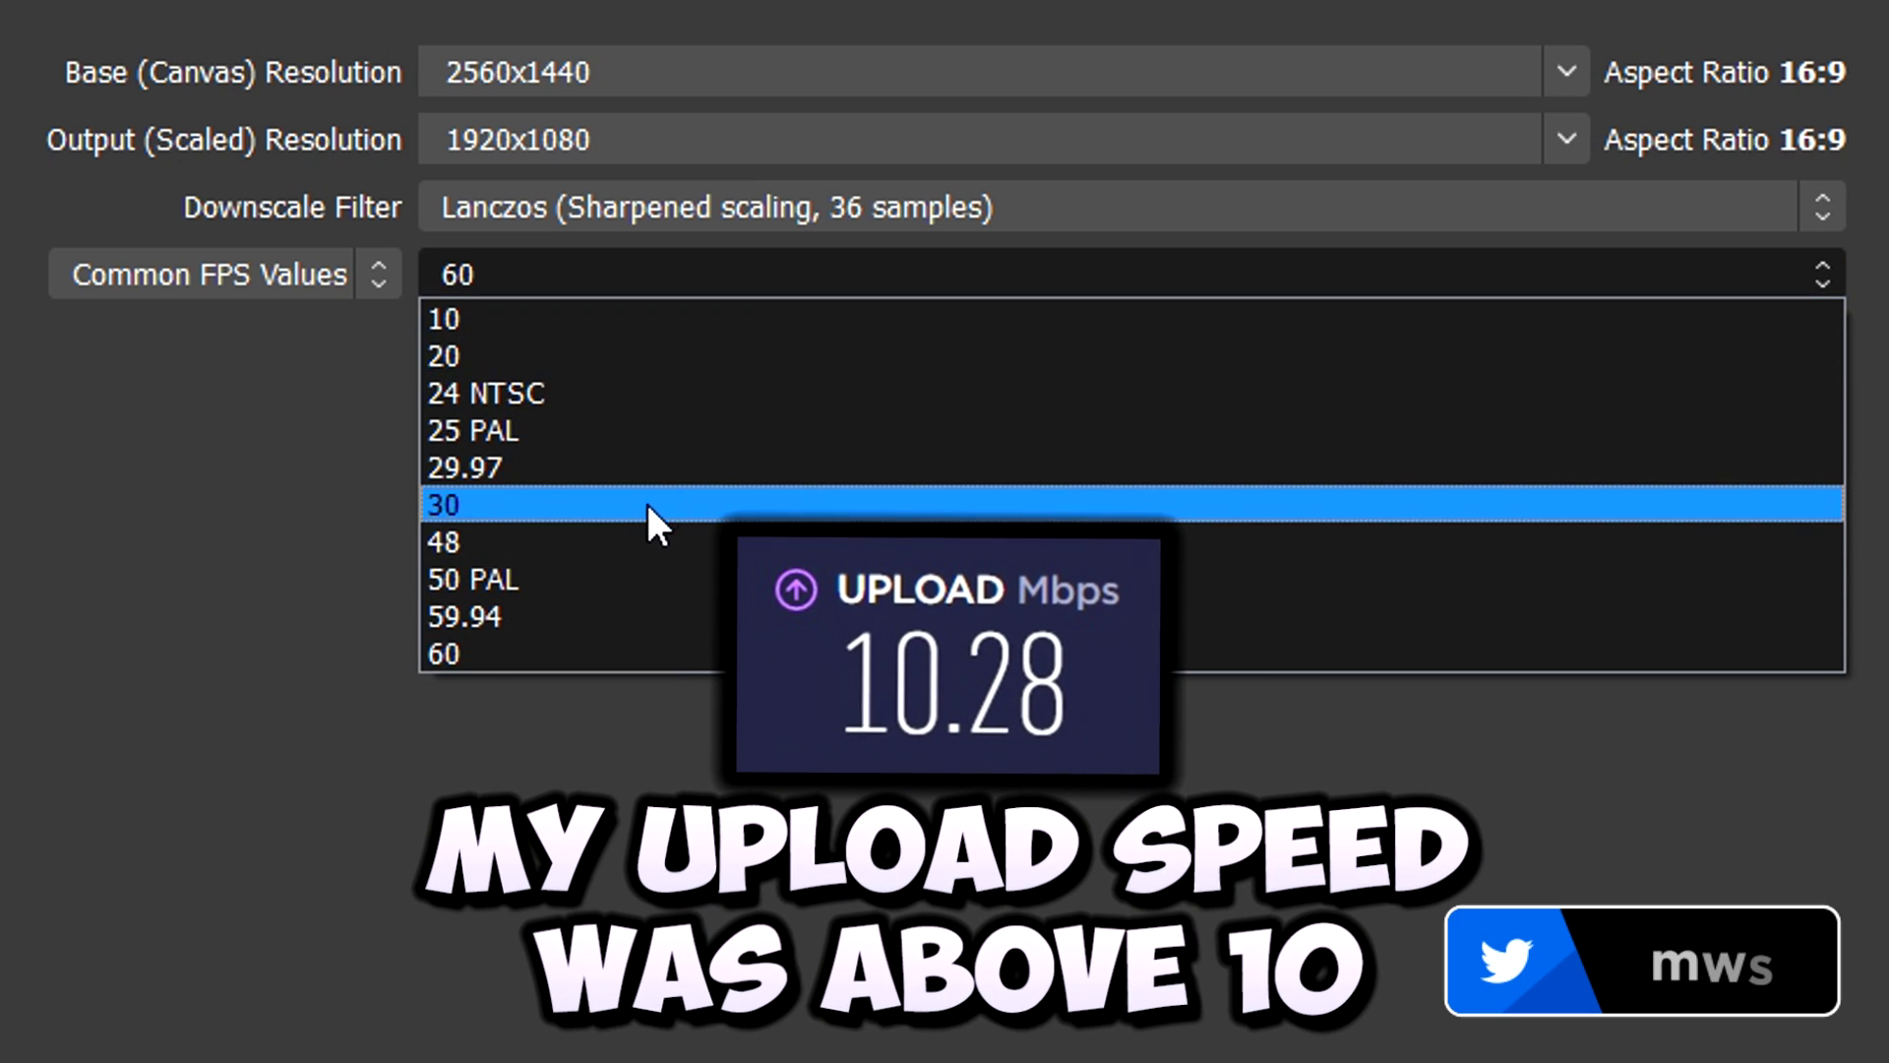
click(646, 502)
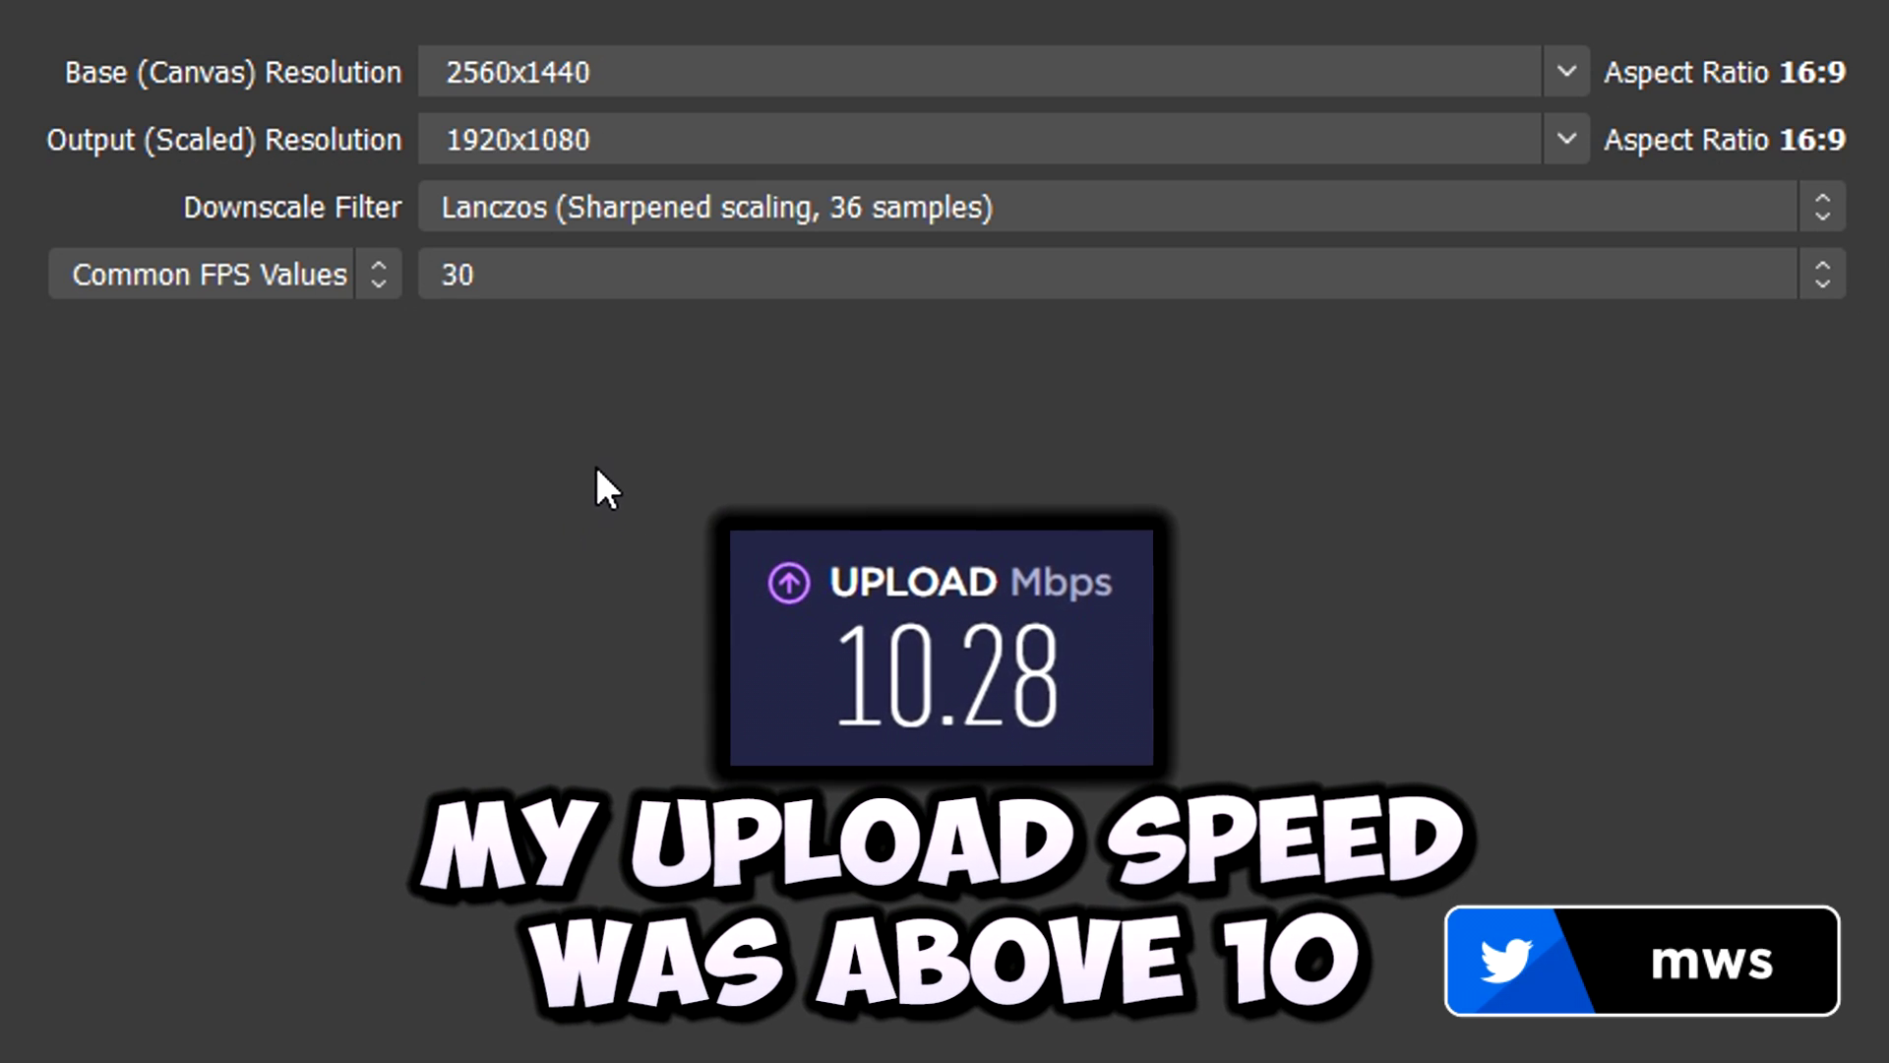
click(652, 276)
click(536, 651)
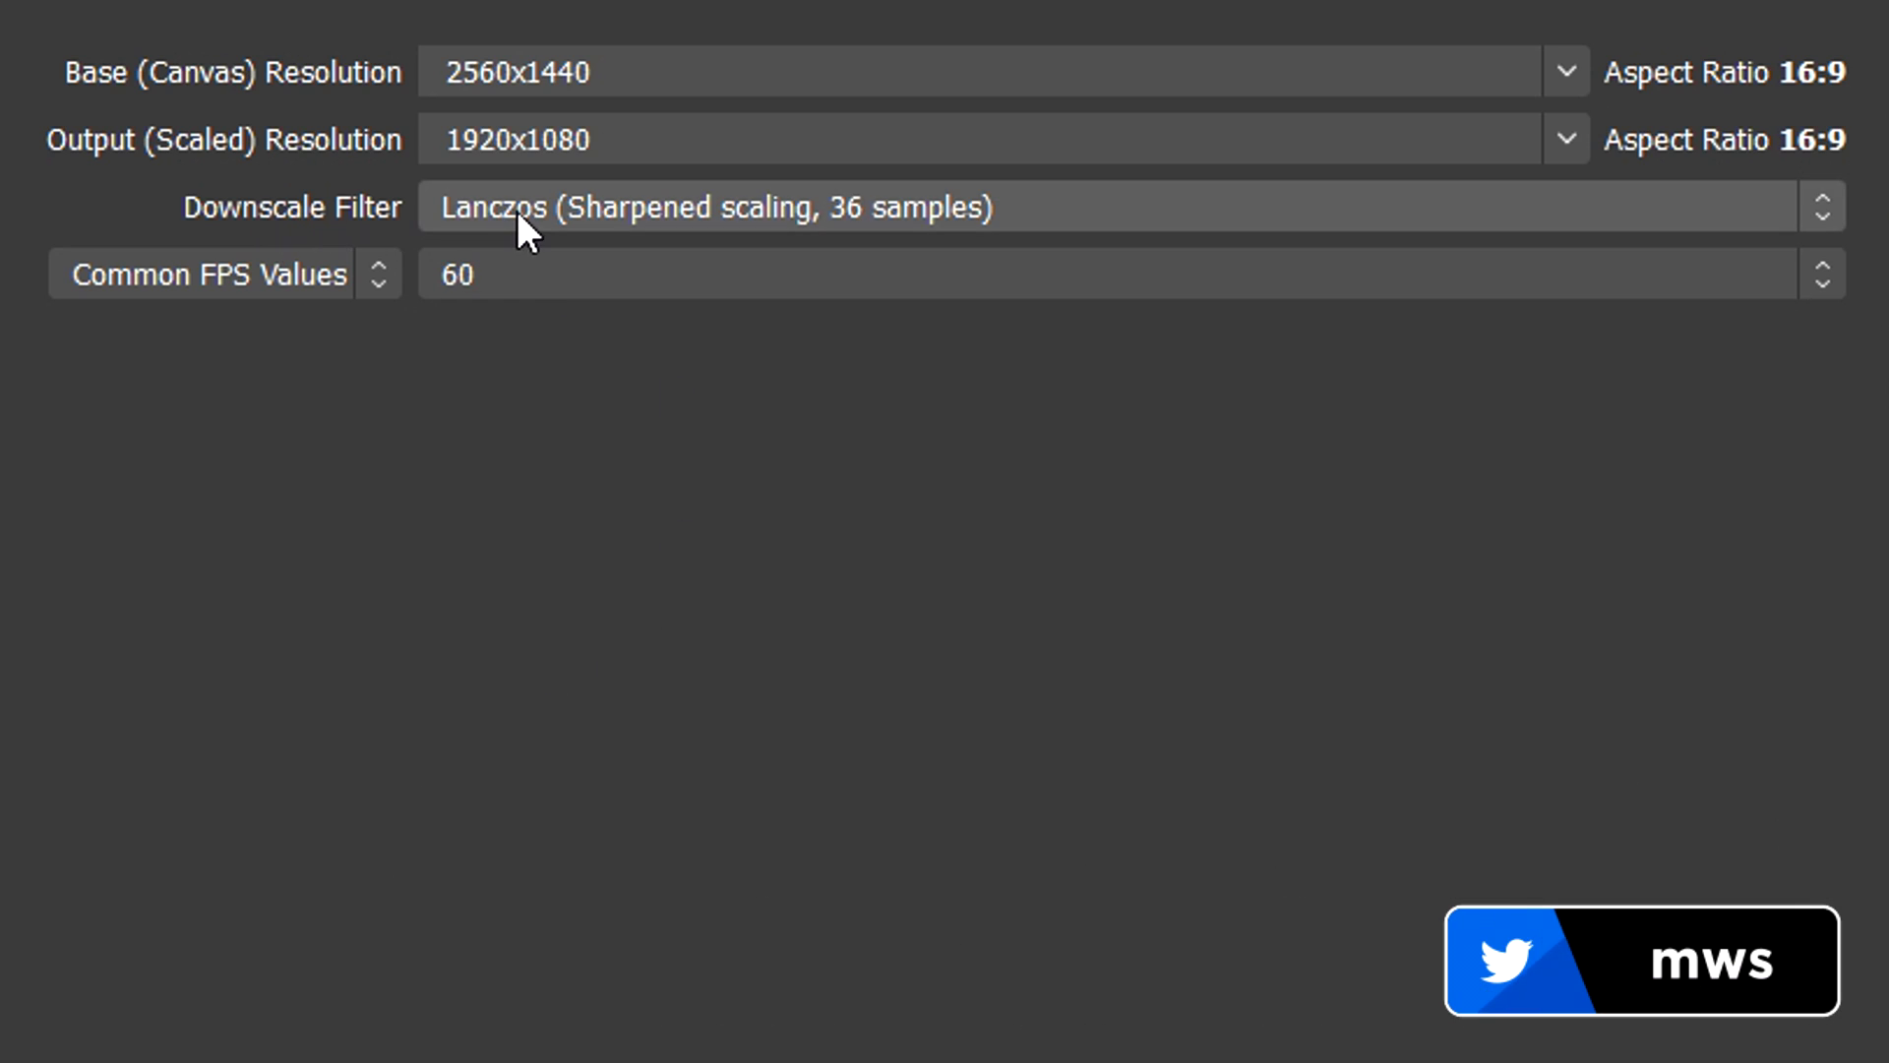
click(1138, 205)
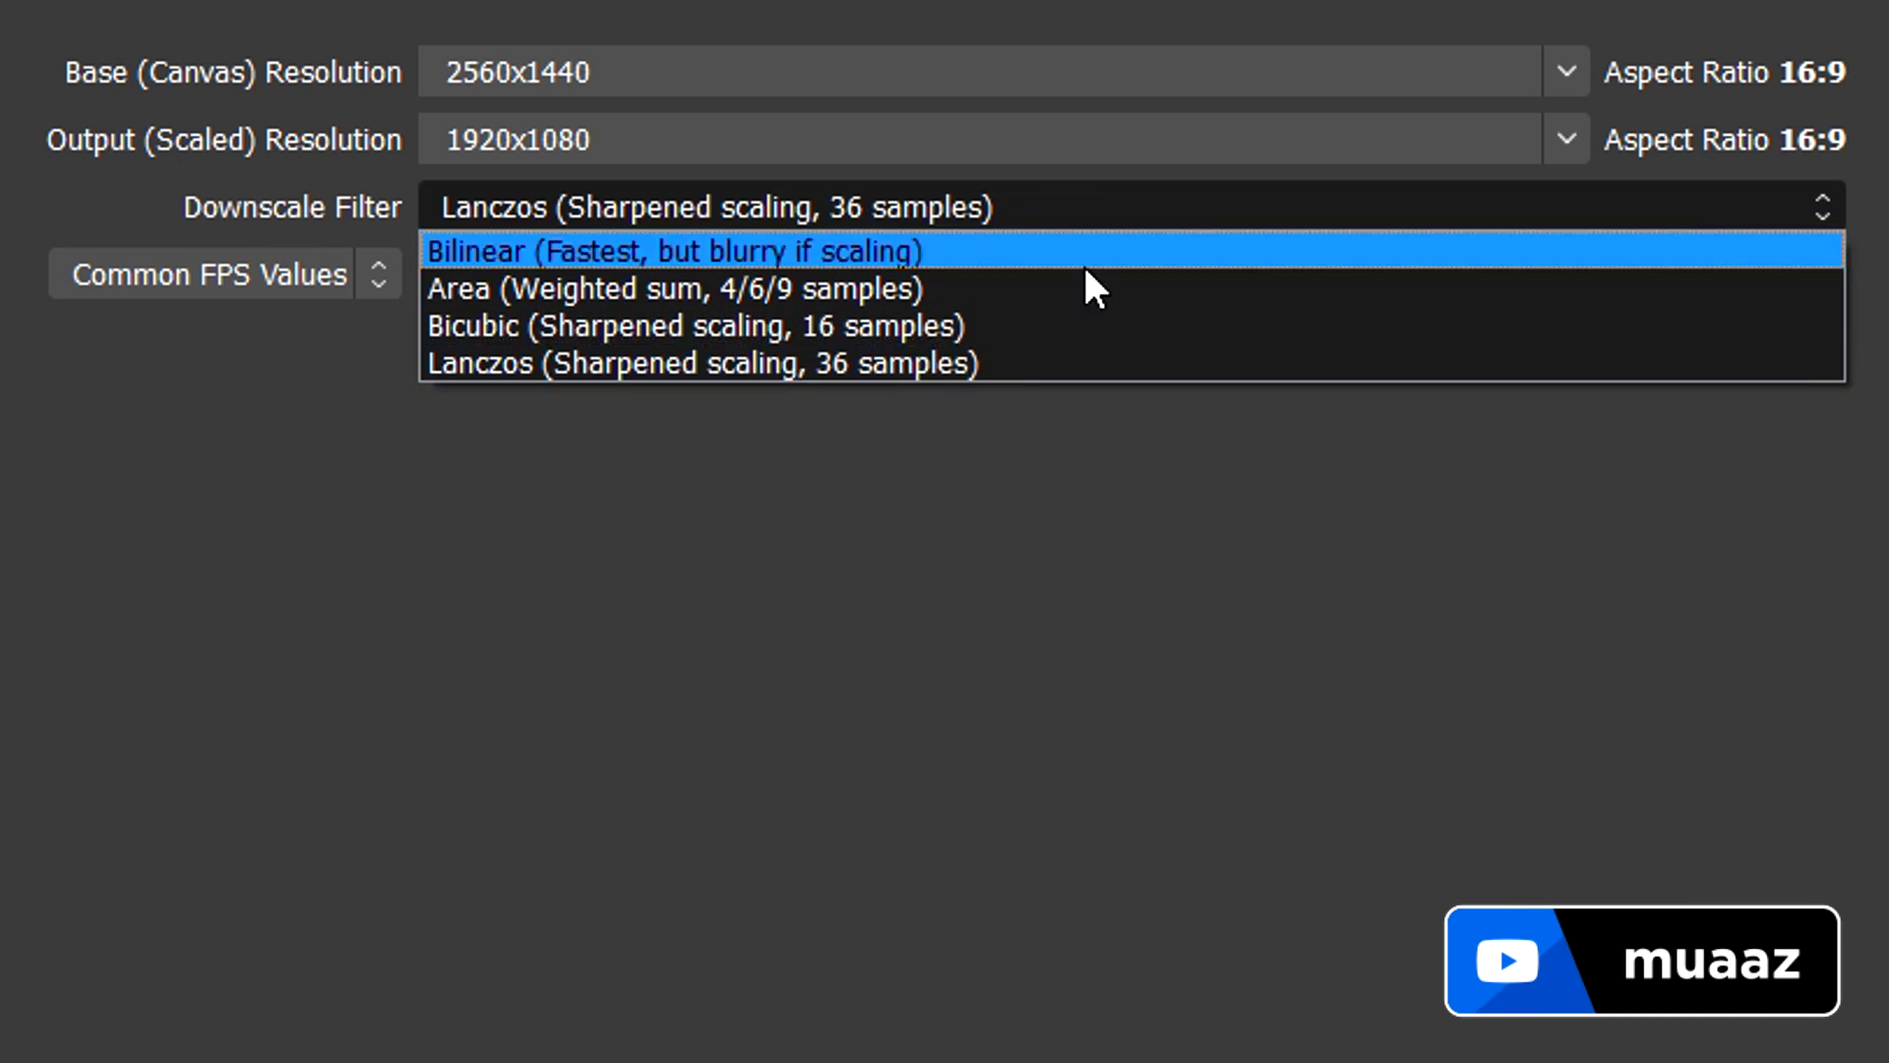
click(950, 364)
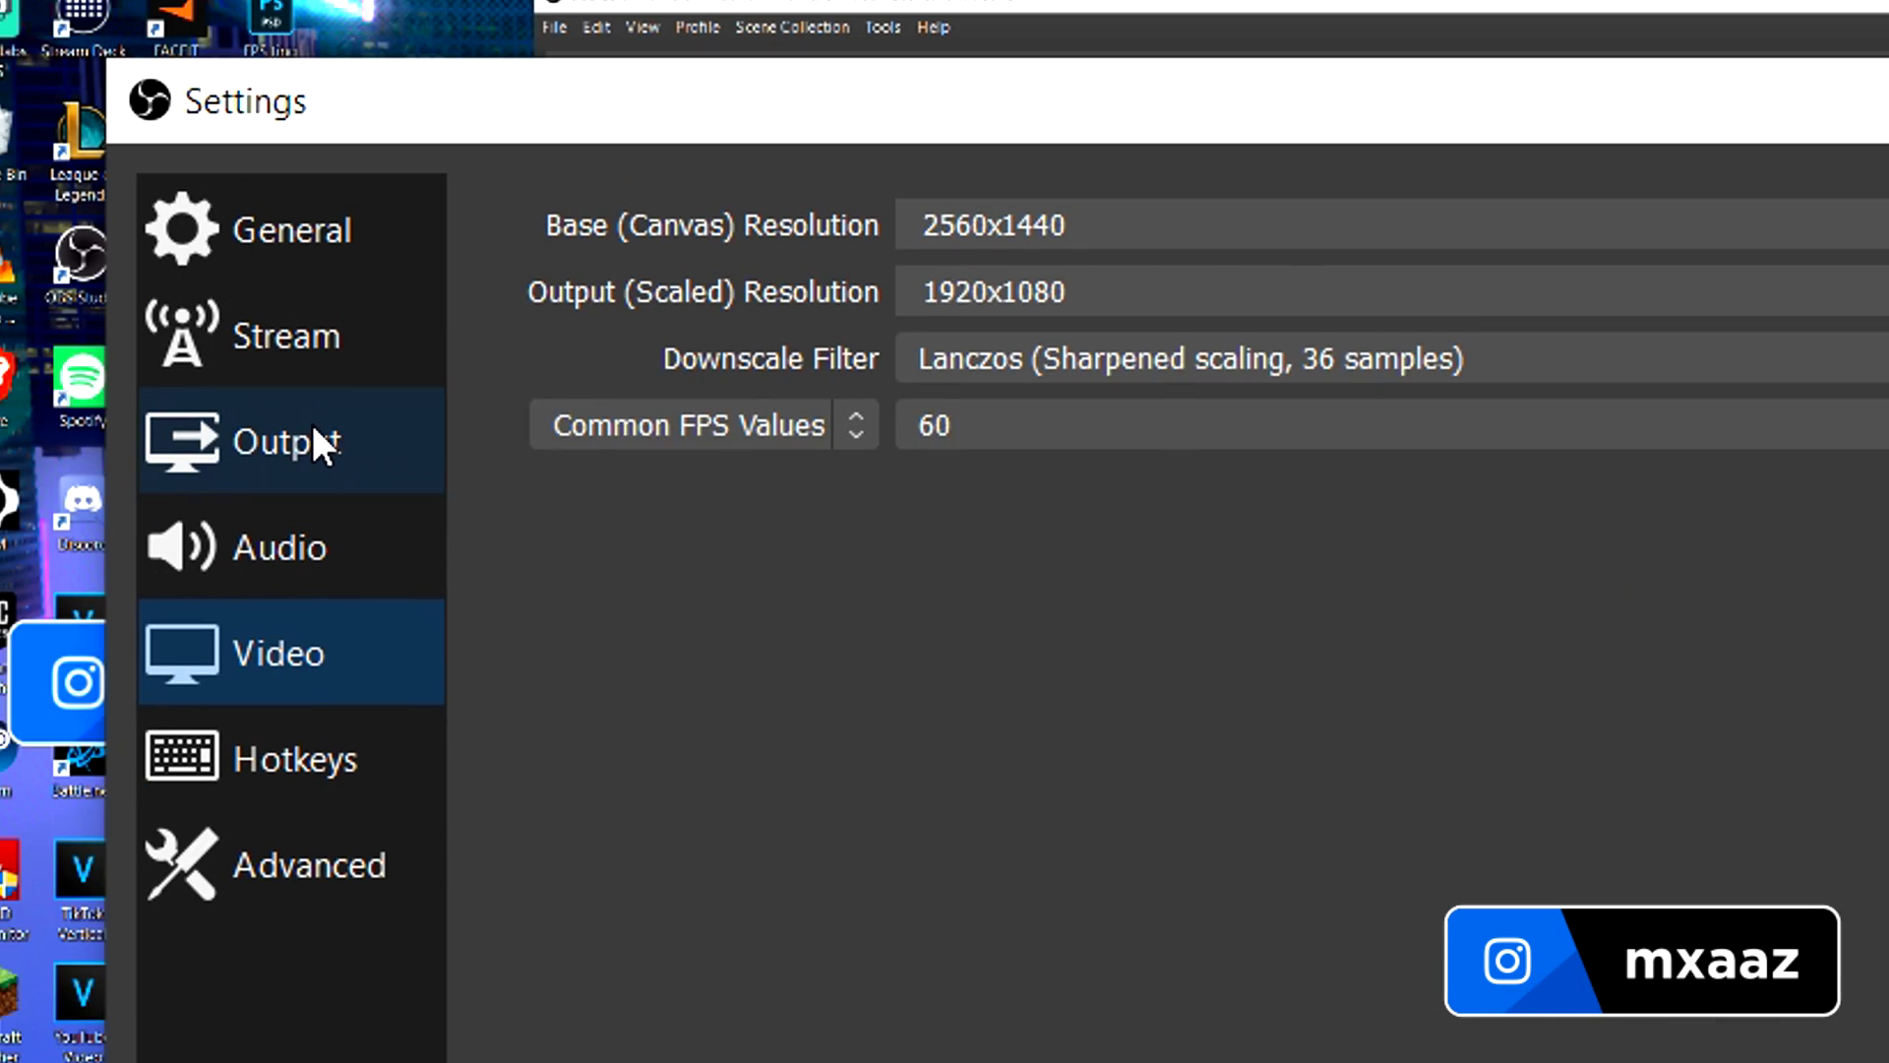
Change the Output page's Output Mode to Simple
click(315, 434)
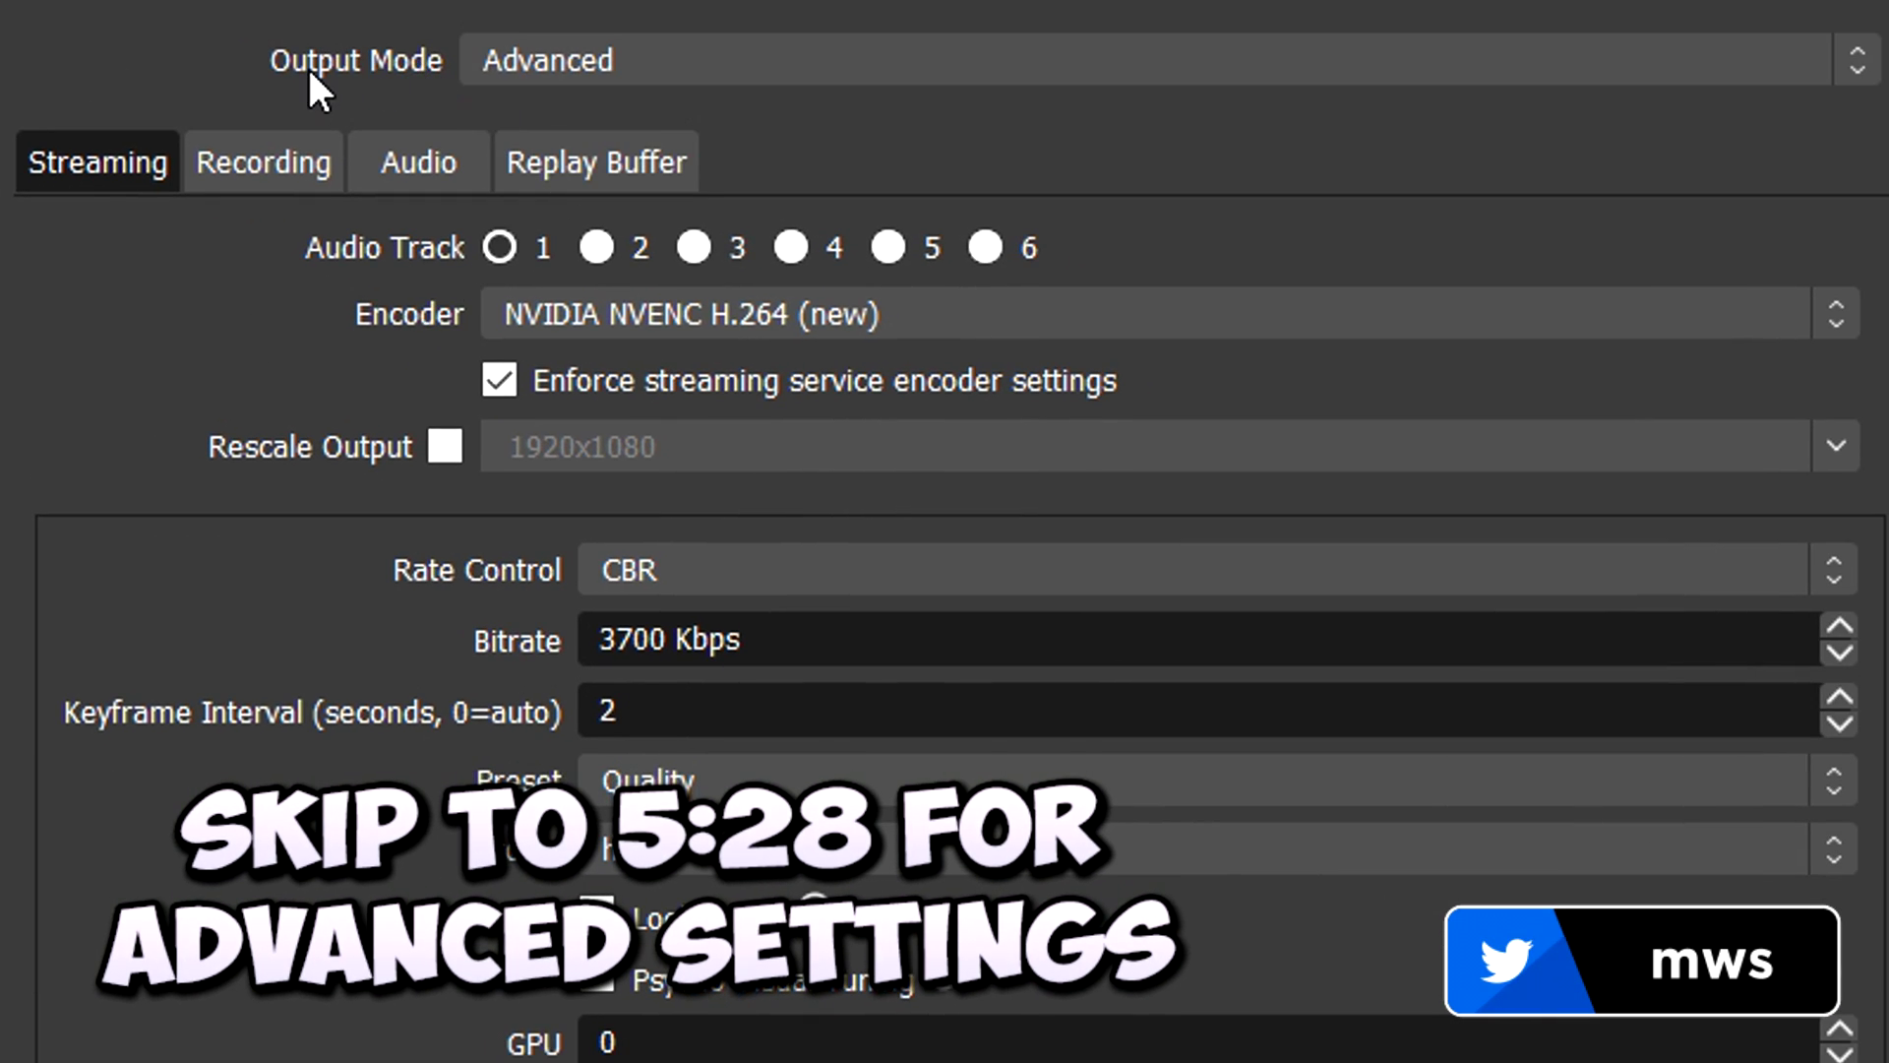
click(712, 61)
click(679, 110)
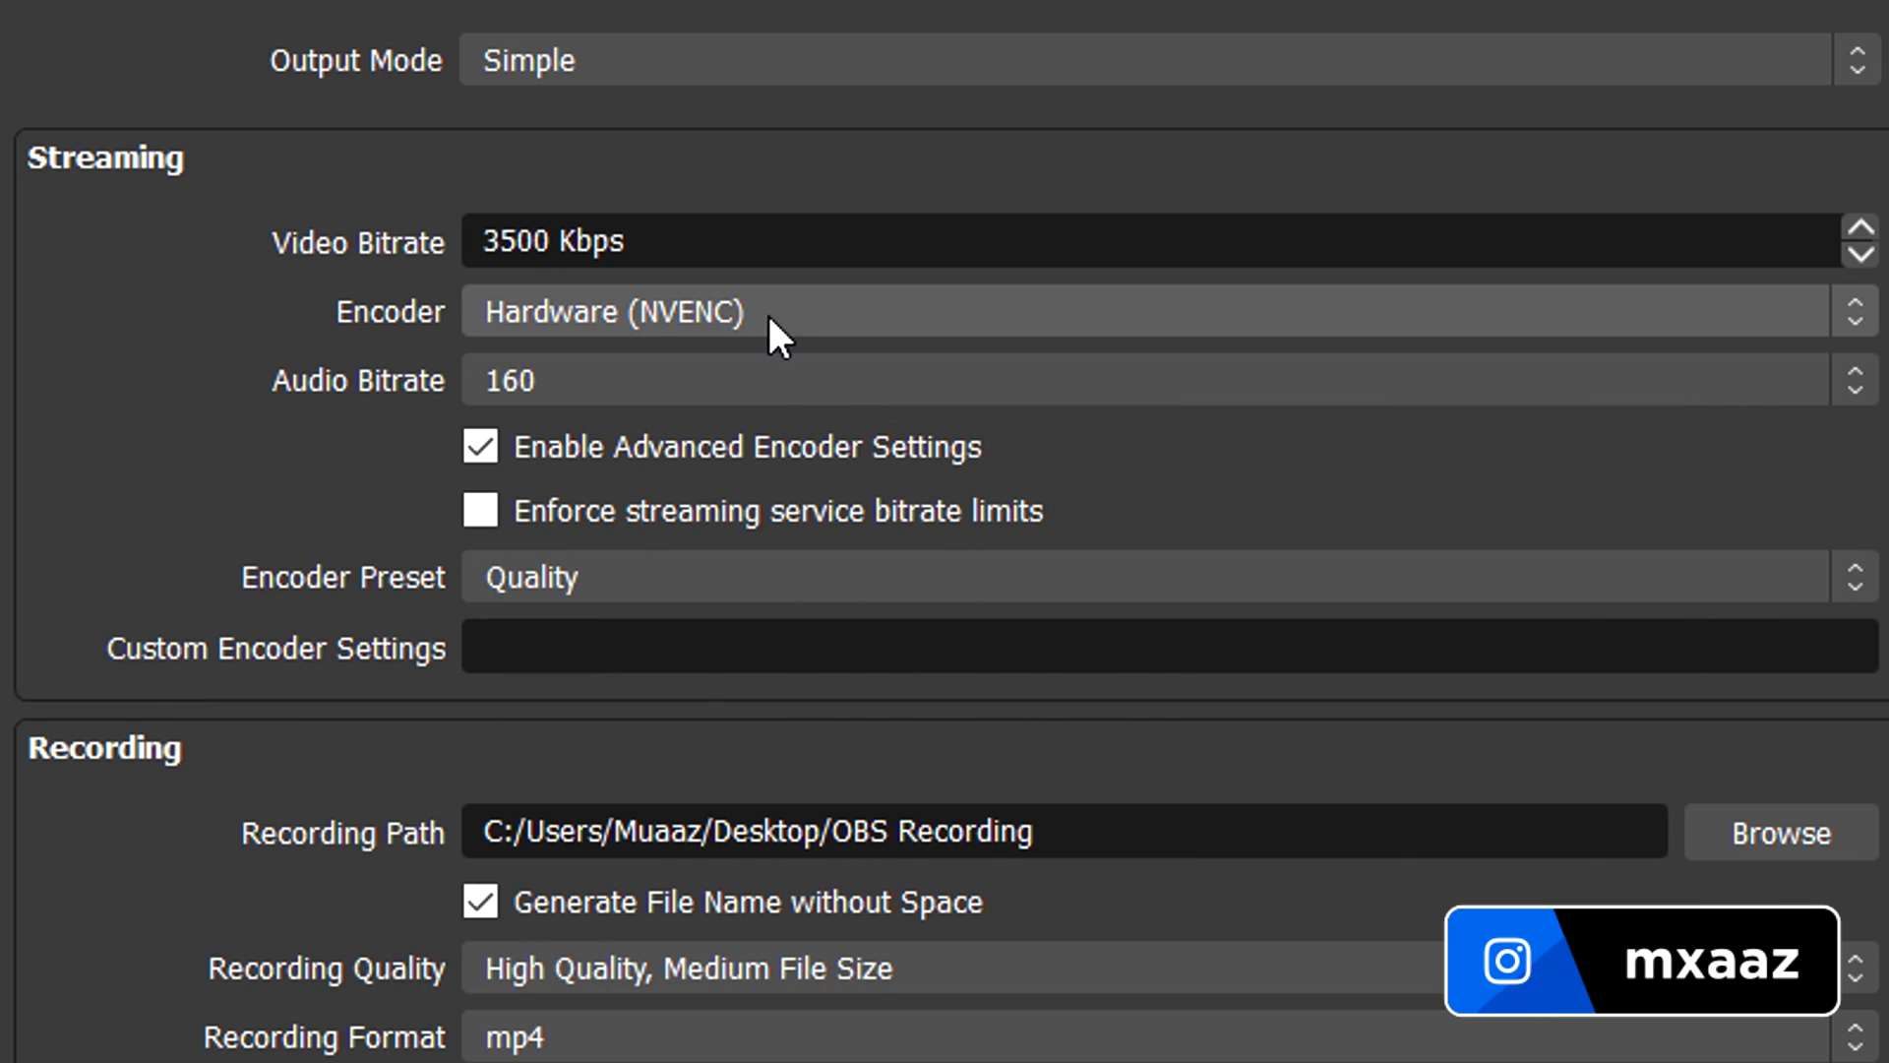
click(758, 316)
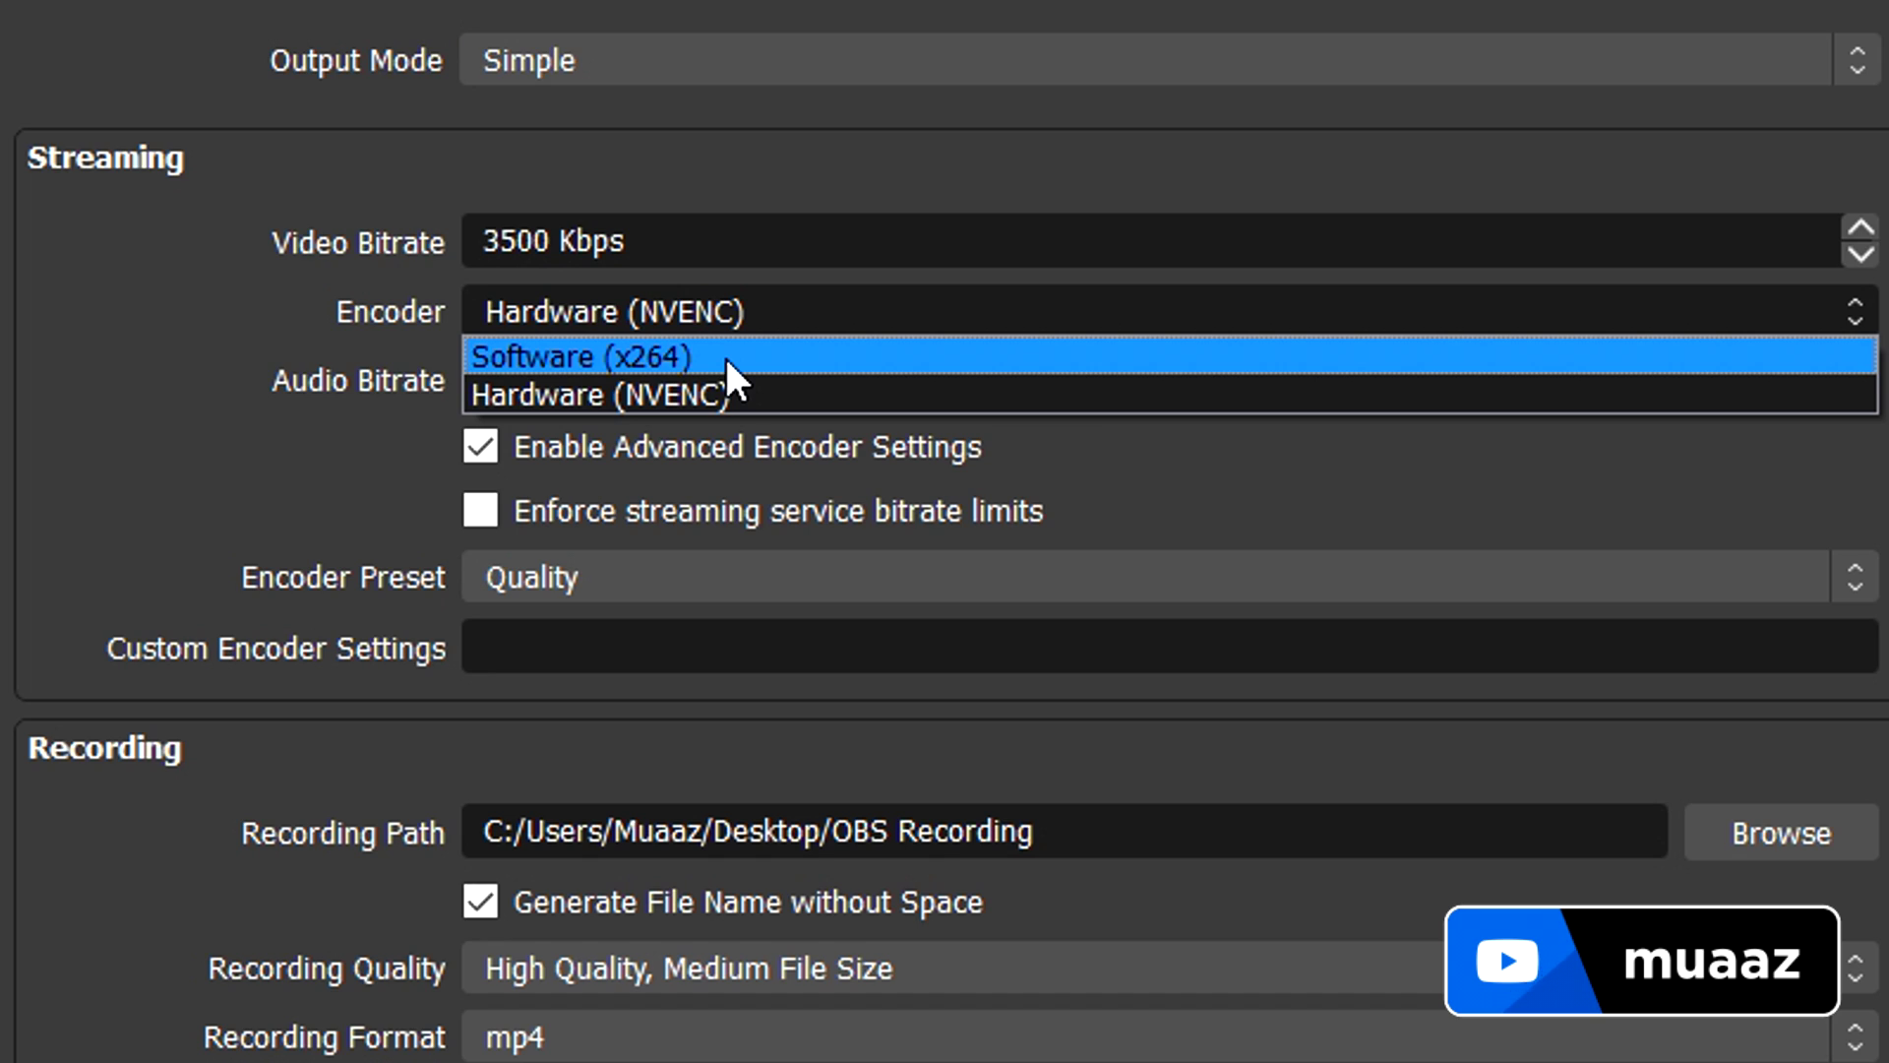
click(724, 394)
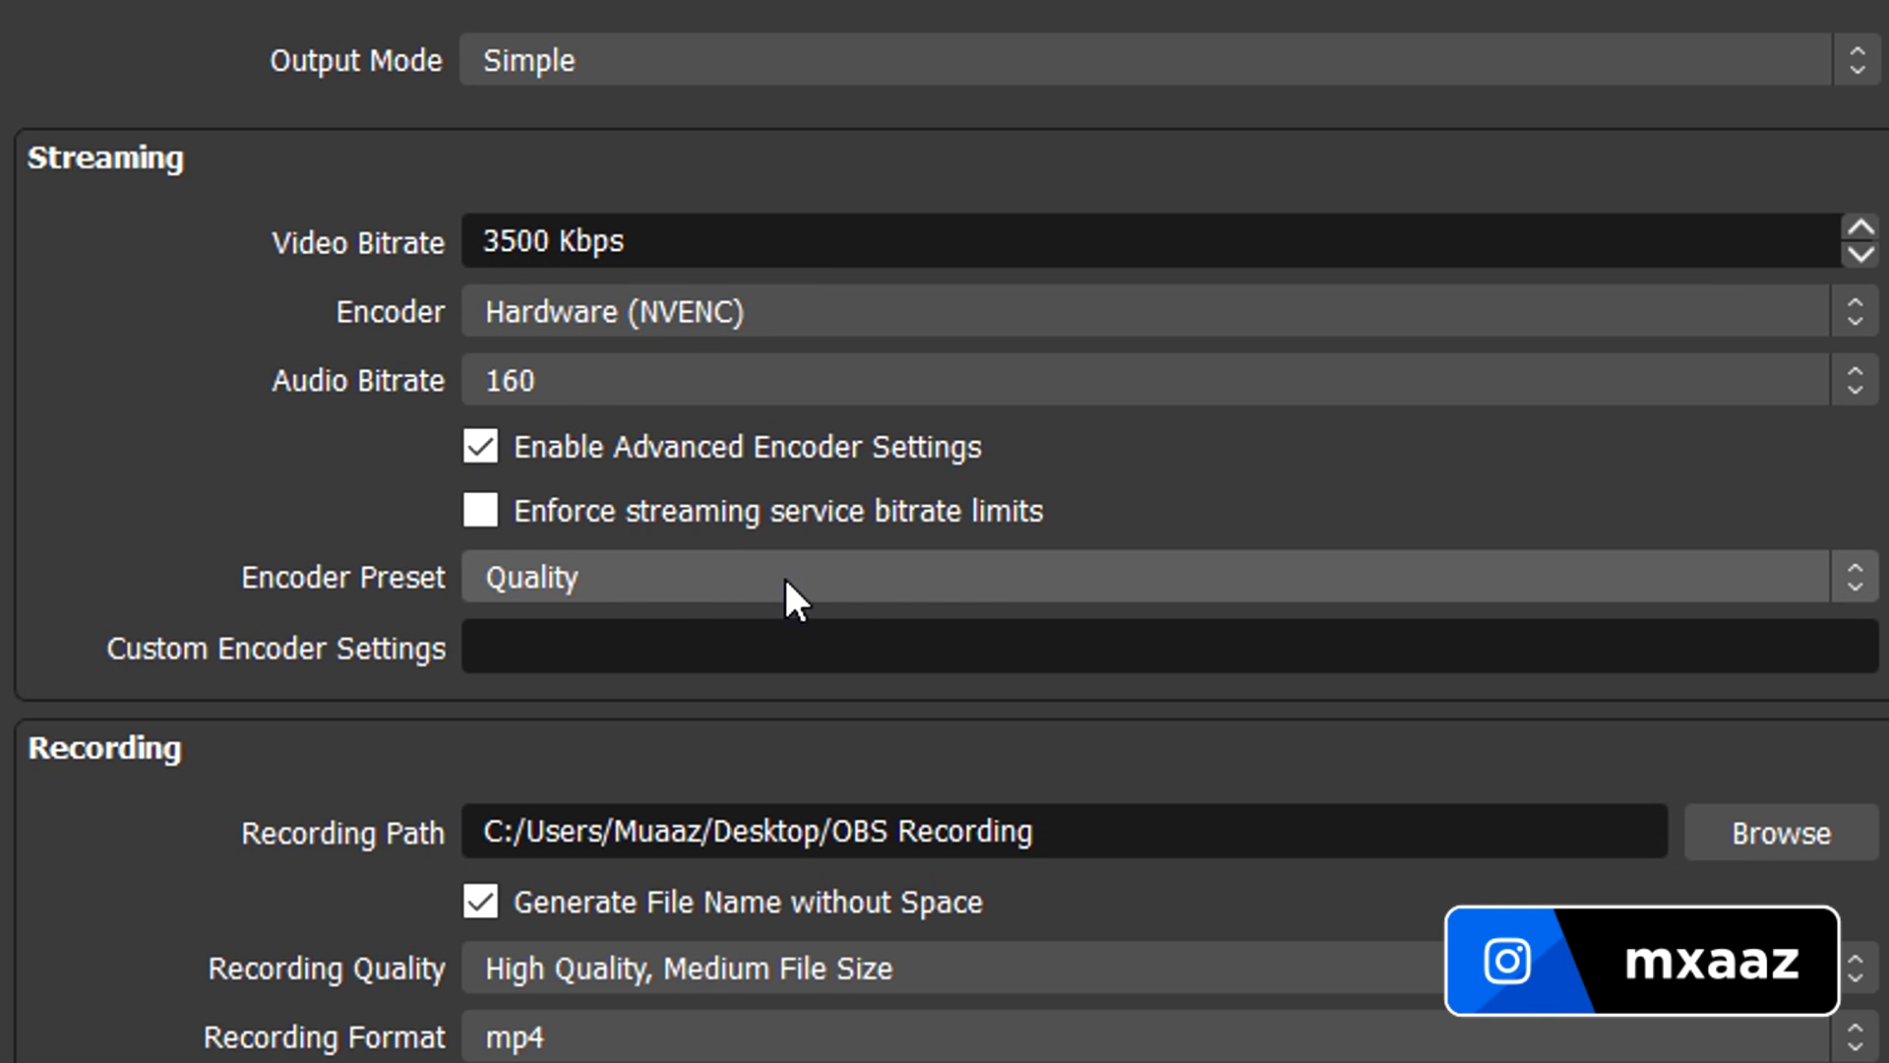
click(952, 581)
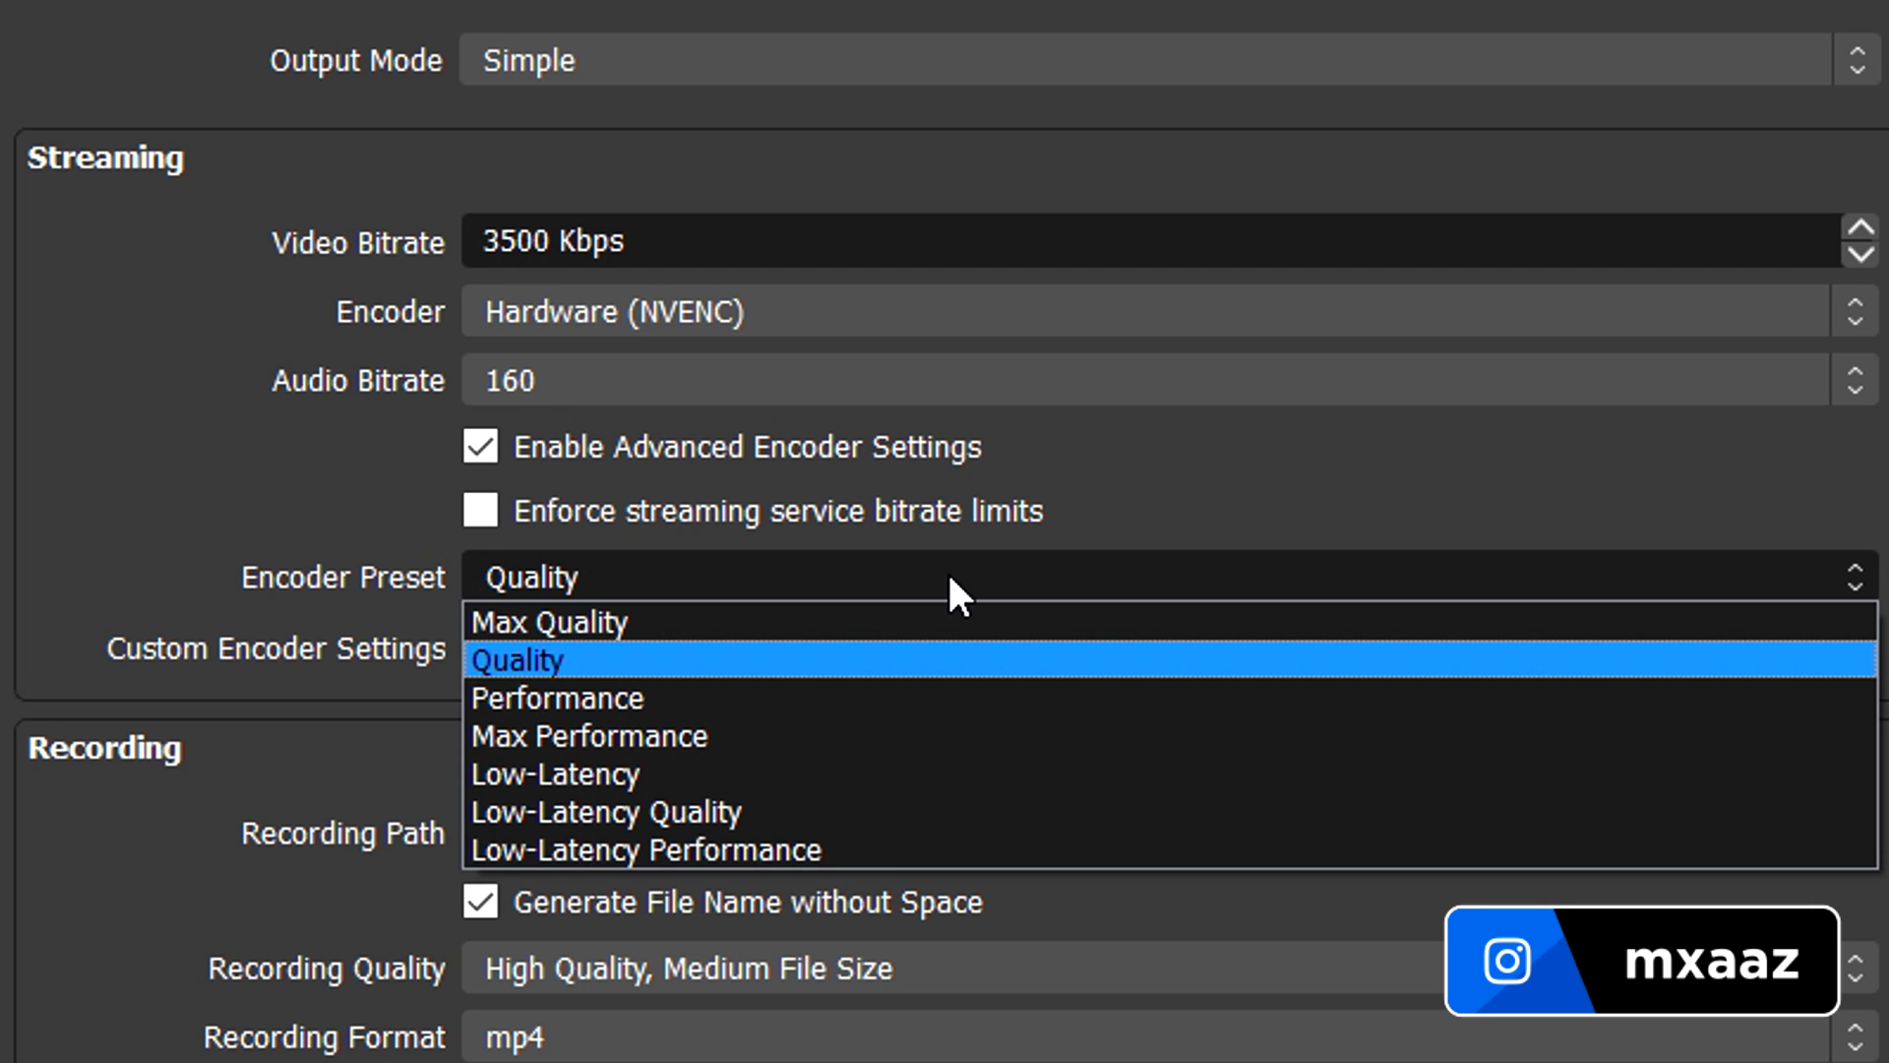
click(155, 563)
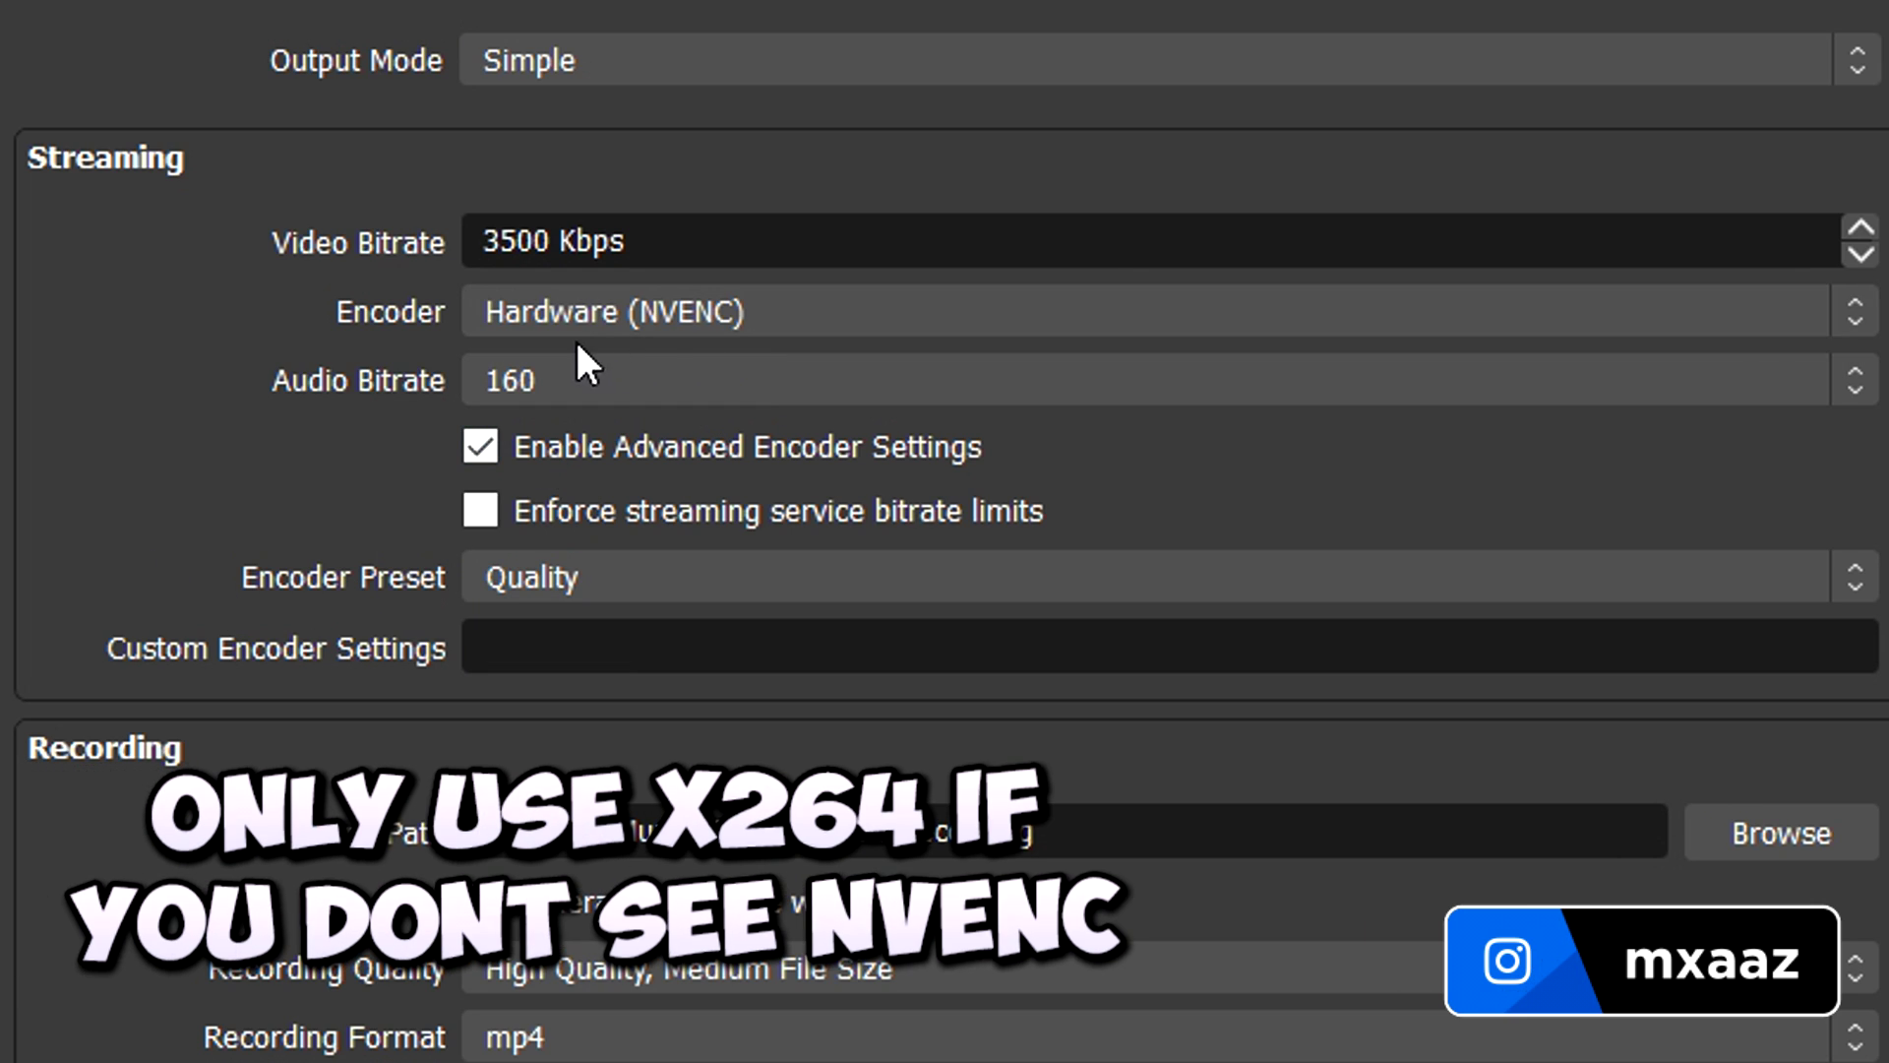
click(844, 313)
click(797, 356)
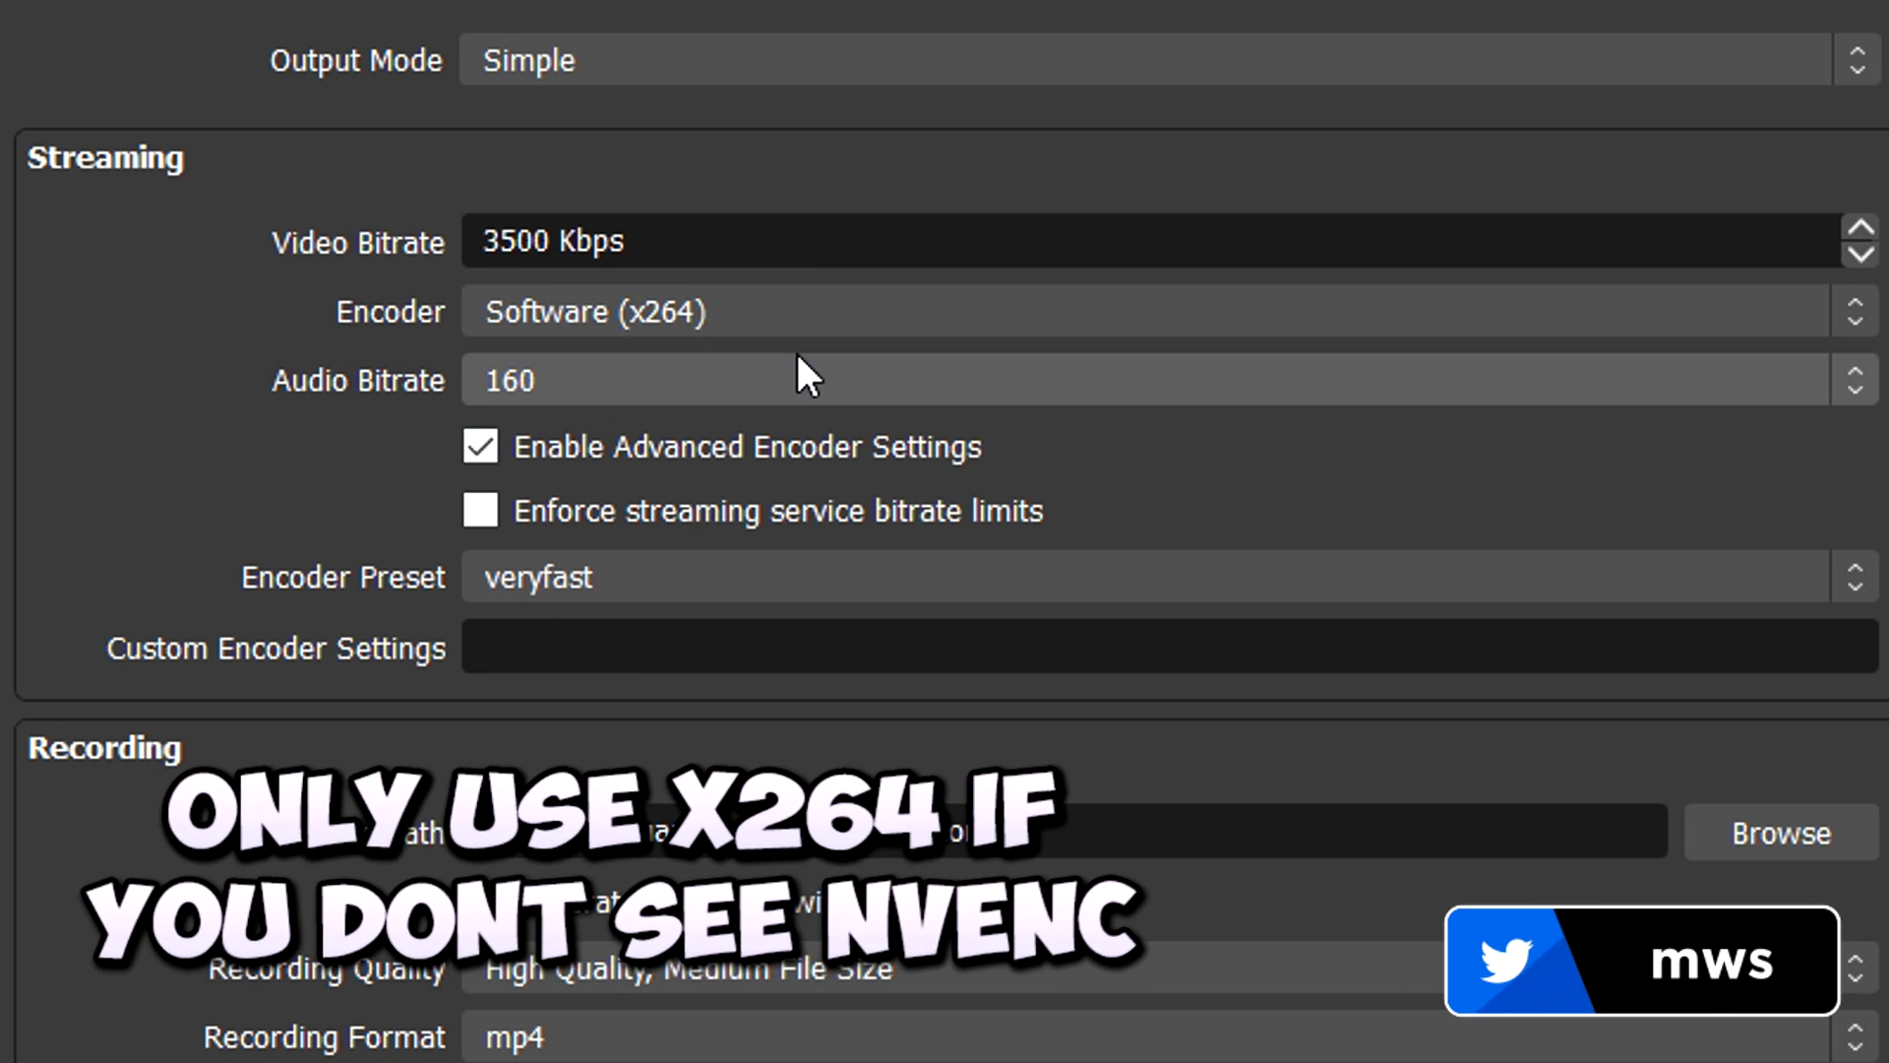
click(826, 577)
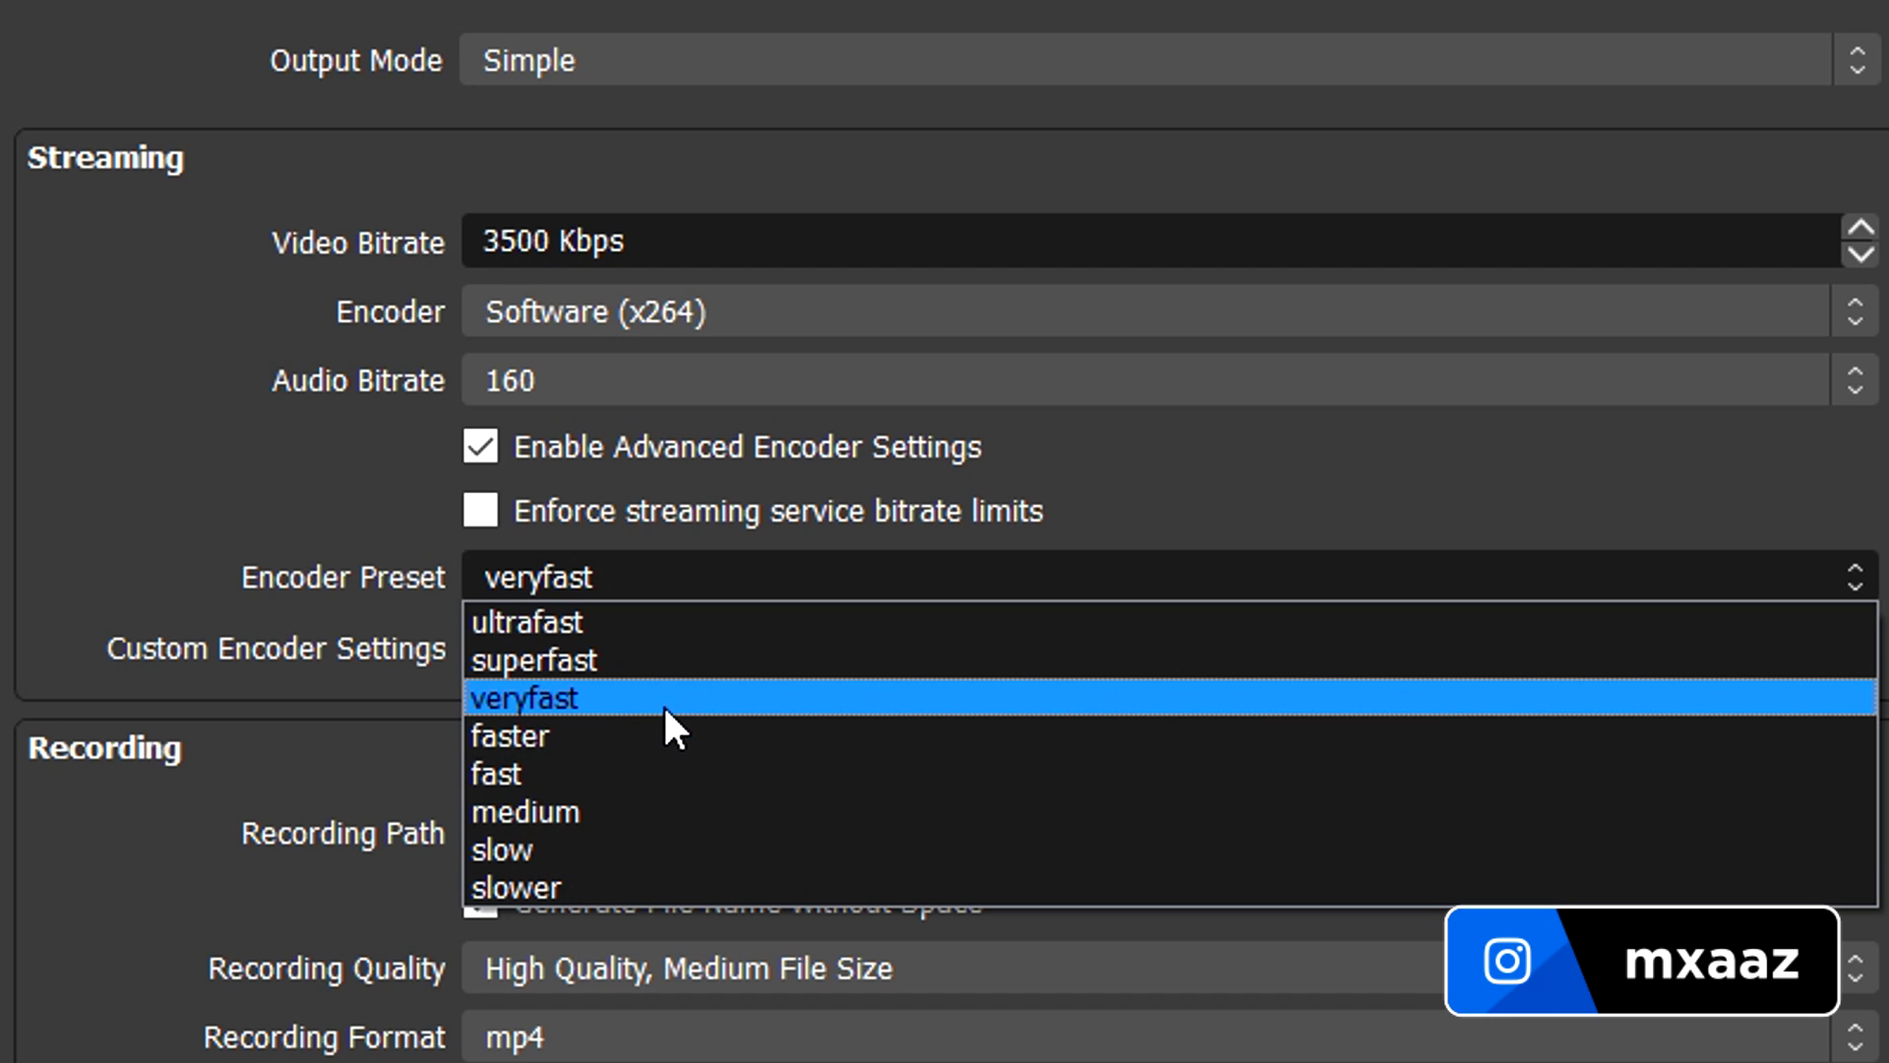
click(175, 452)
click(929, 307)
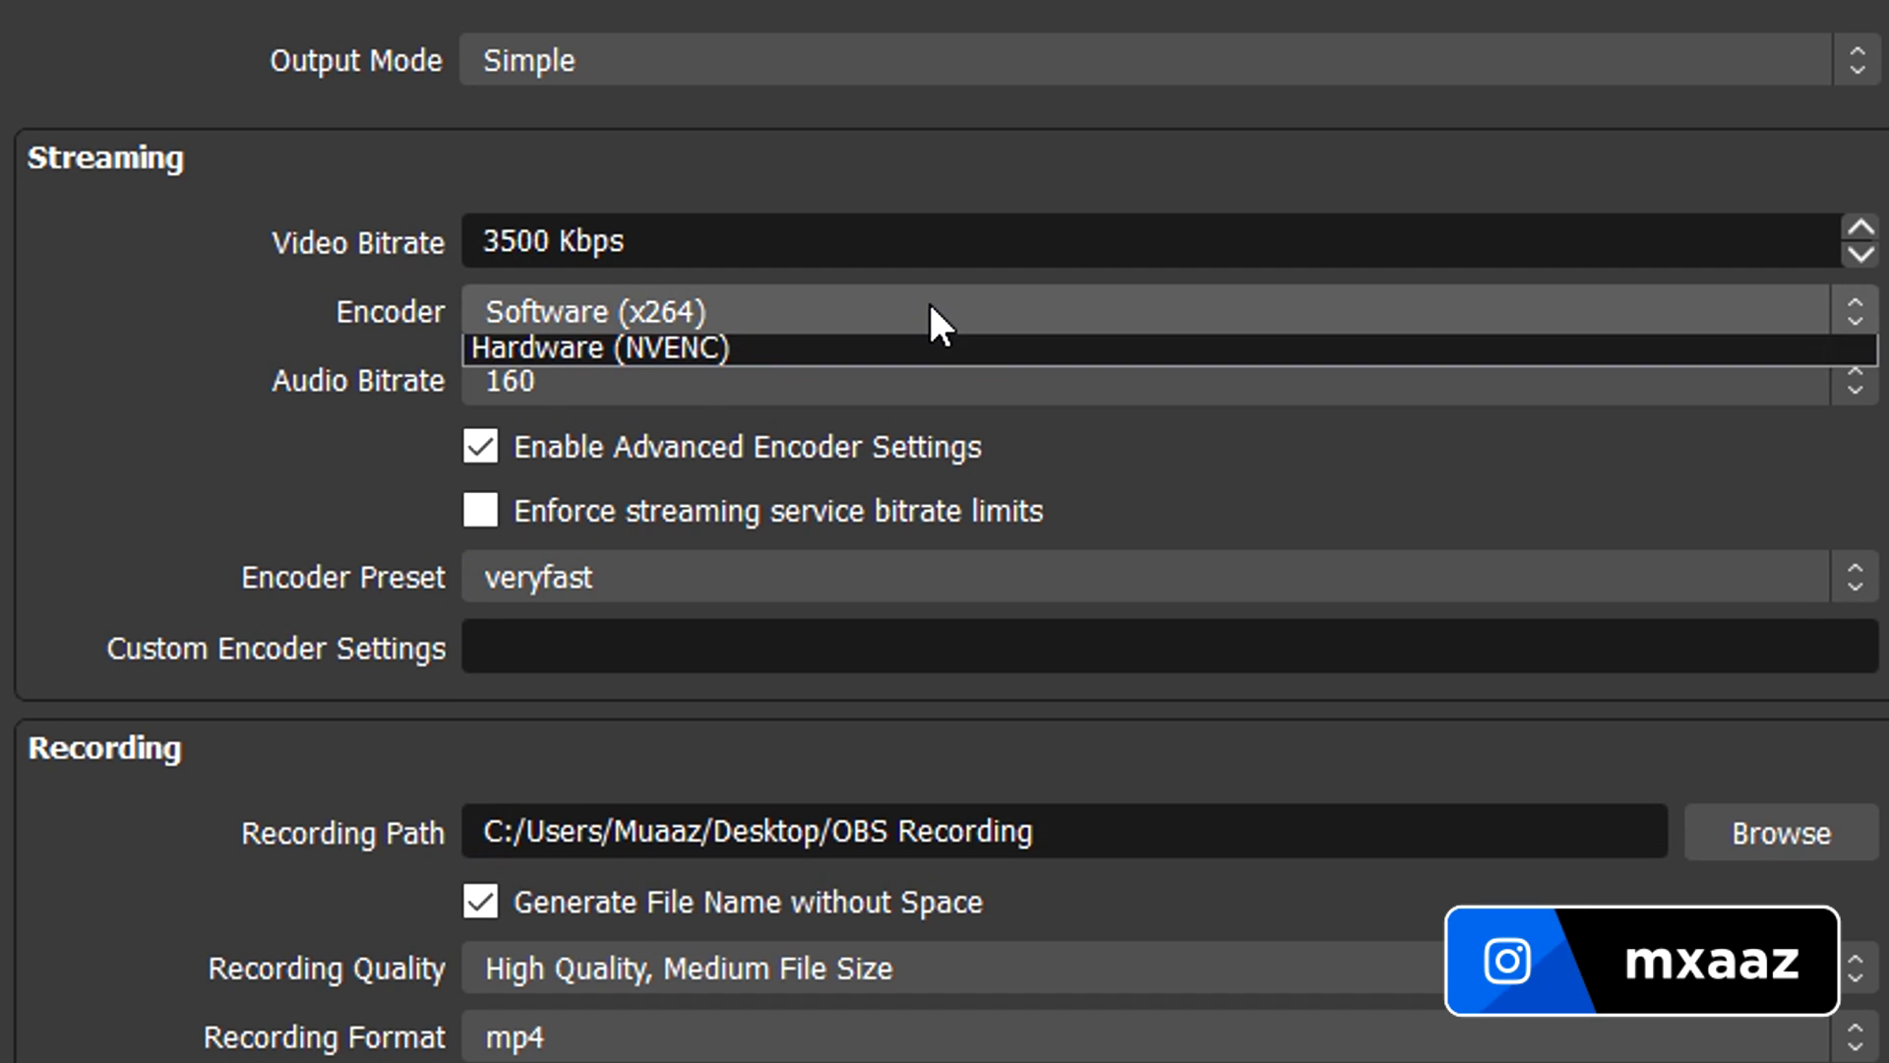
click(841, 399)
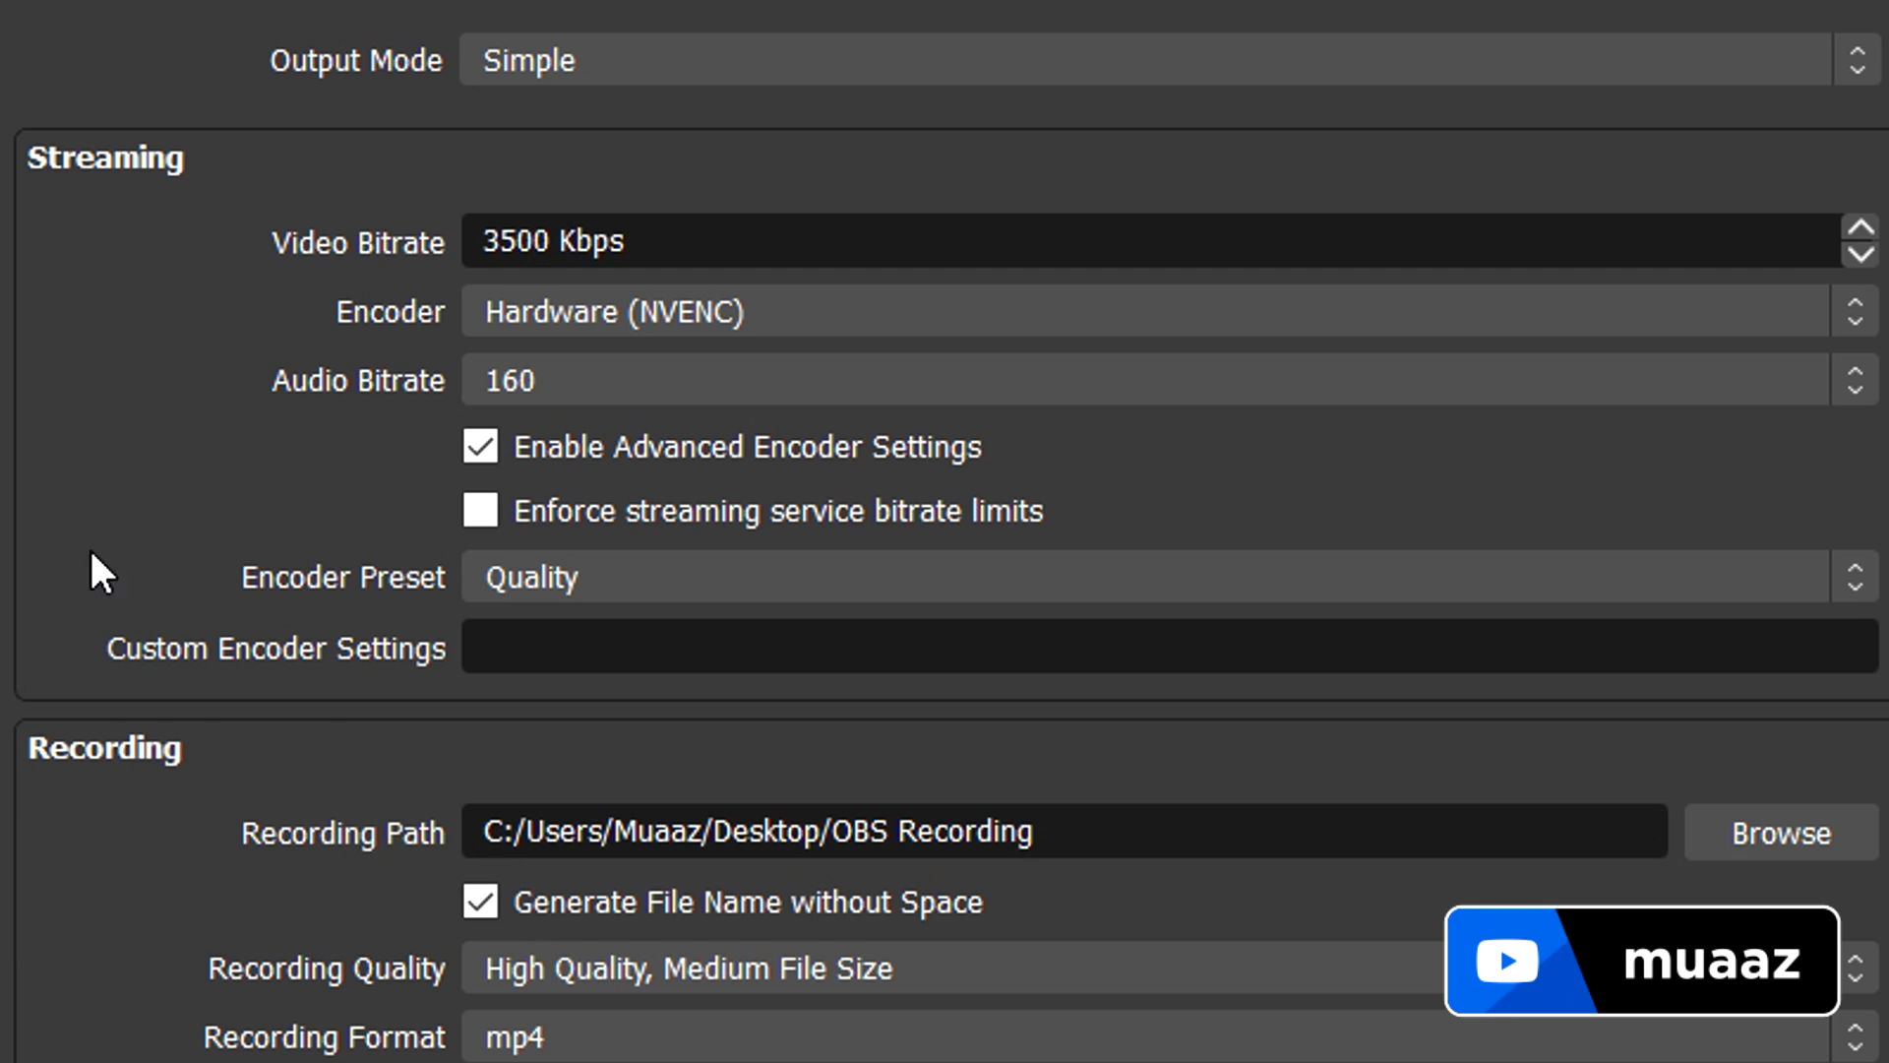
click(663, 59)
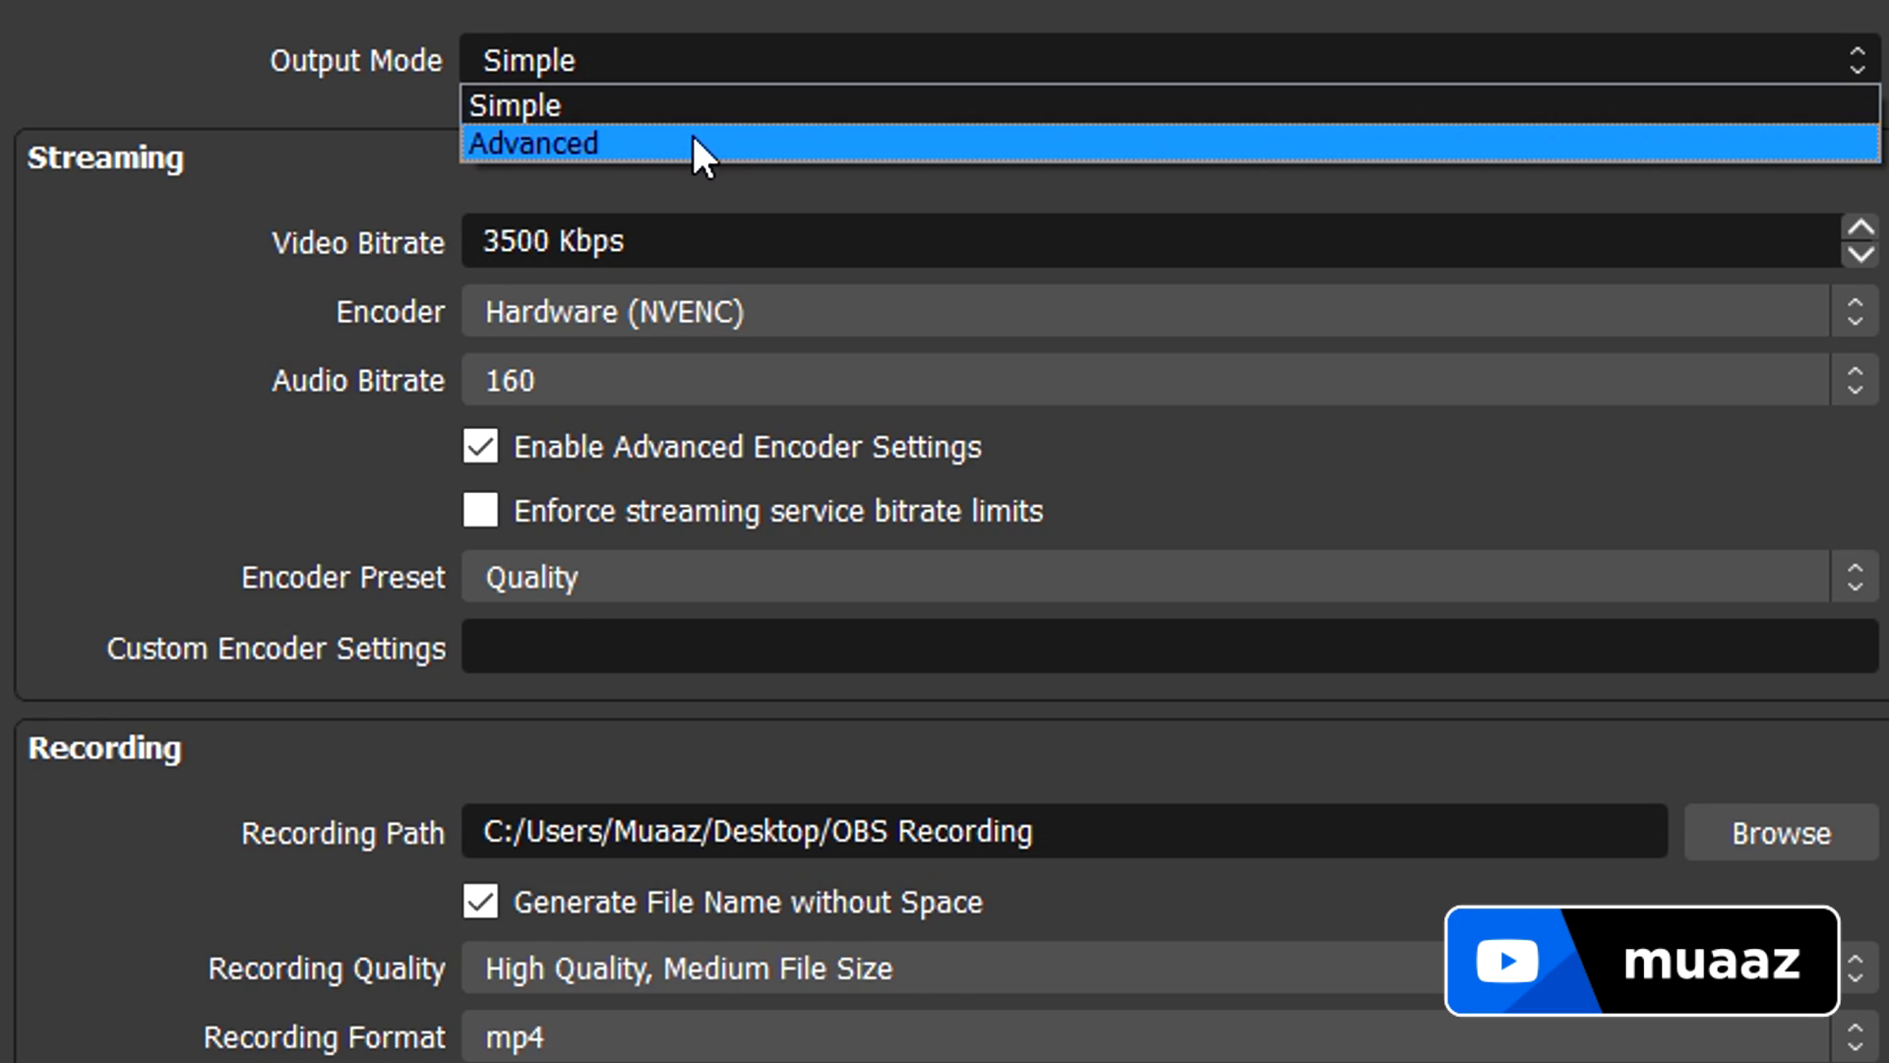
Switch to Advanced output mode with NVIDIA NVENC H.264 (new) as the streaming encoder on GPU 0
click(691, 138)
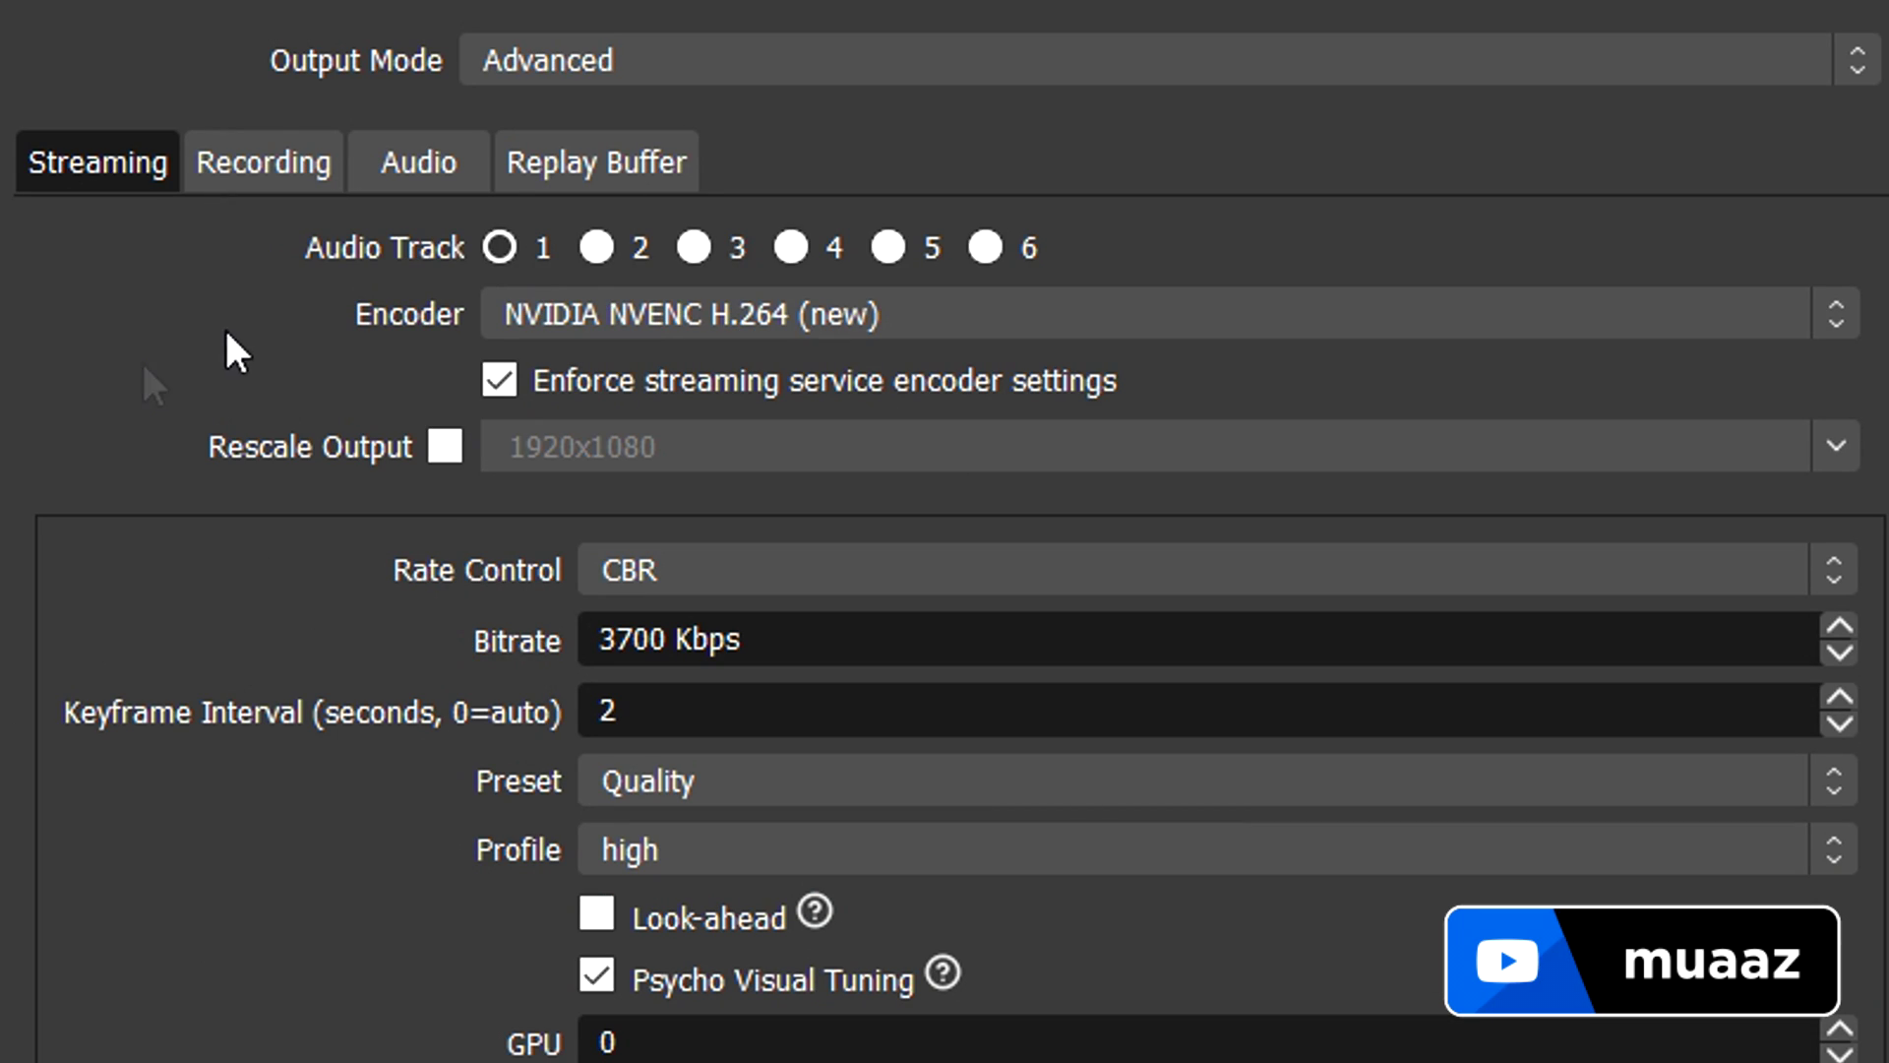
click(960, 321)
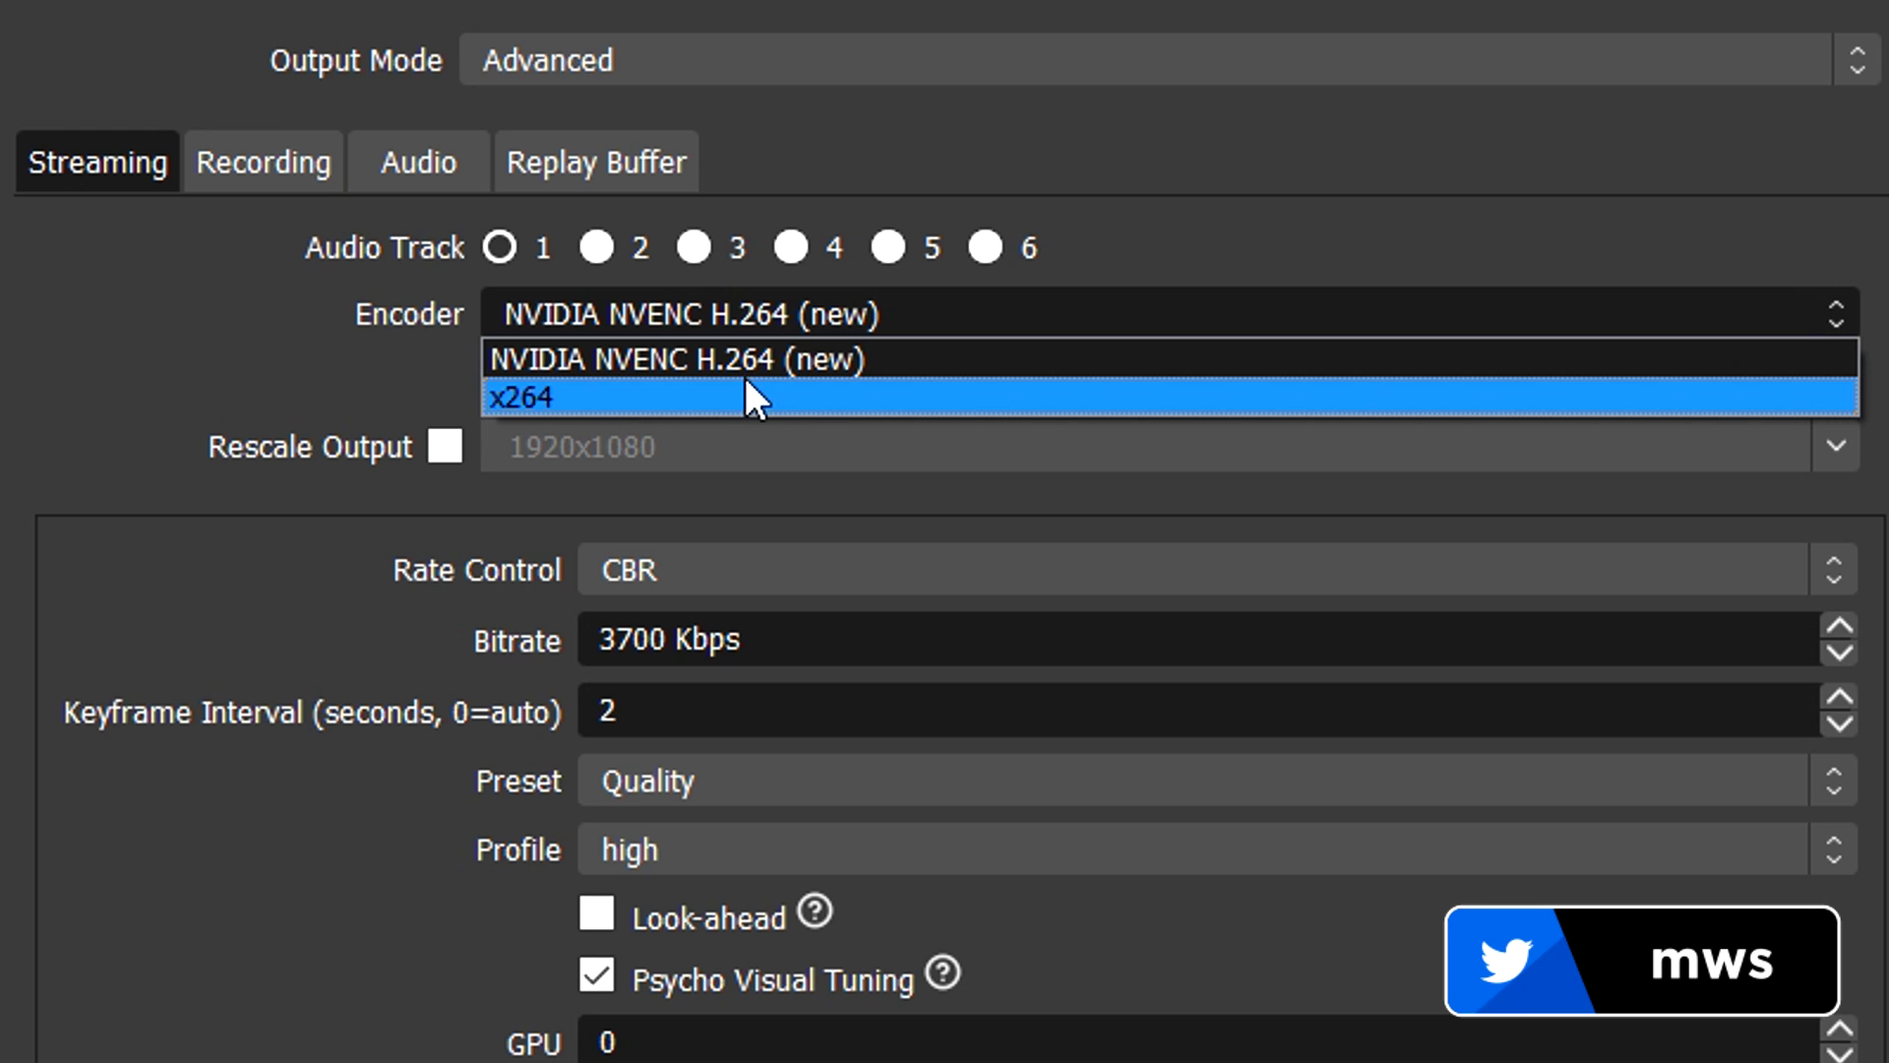
click(677, 354)
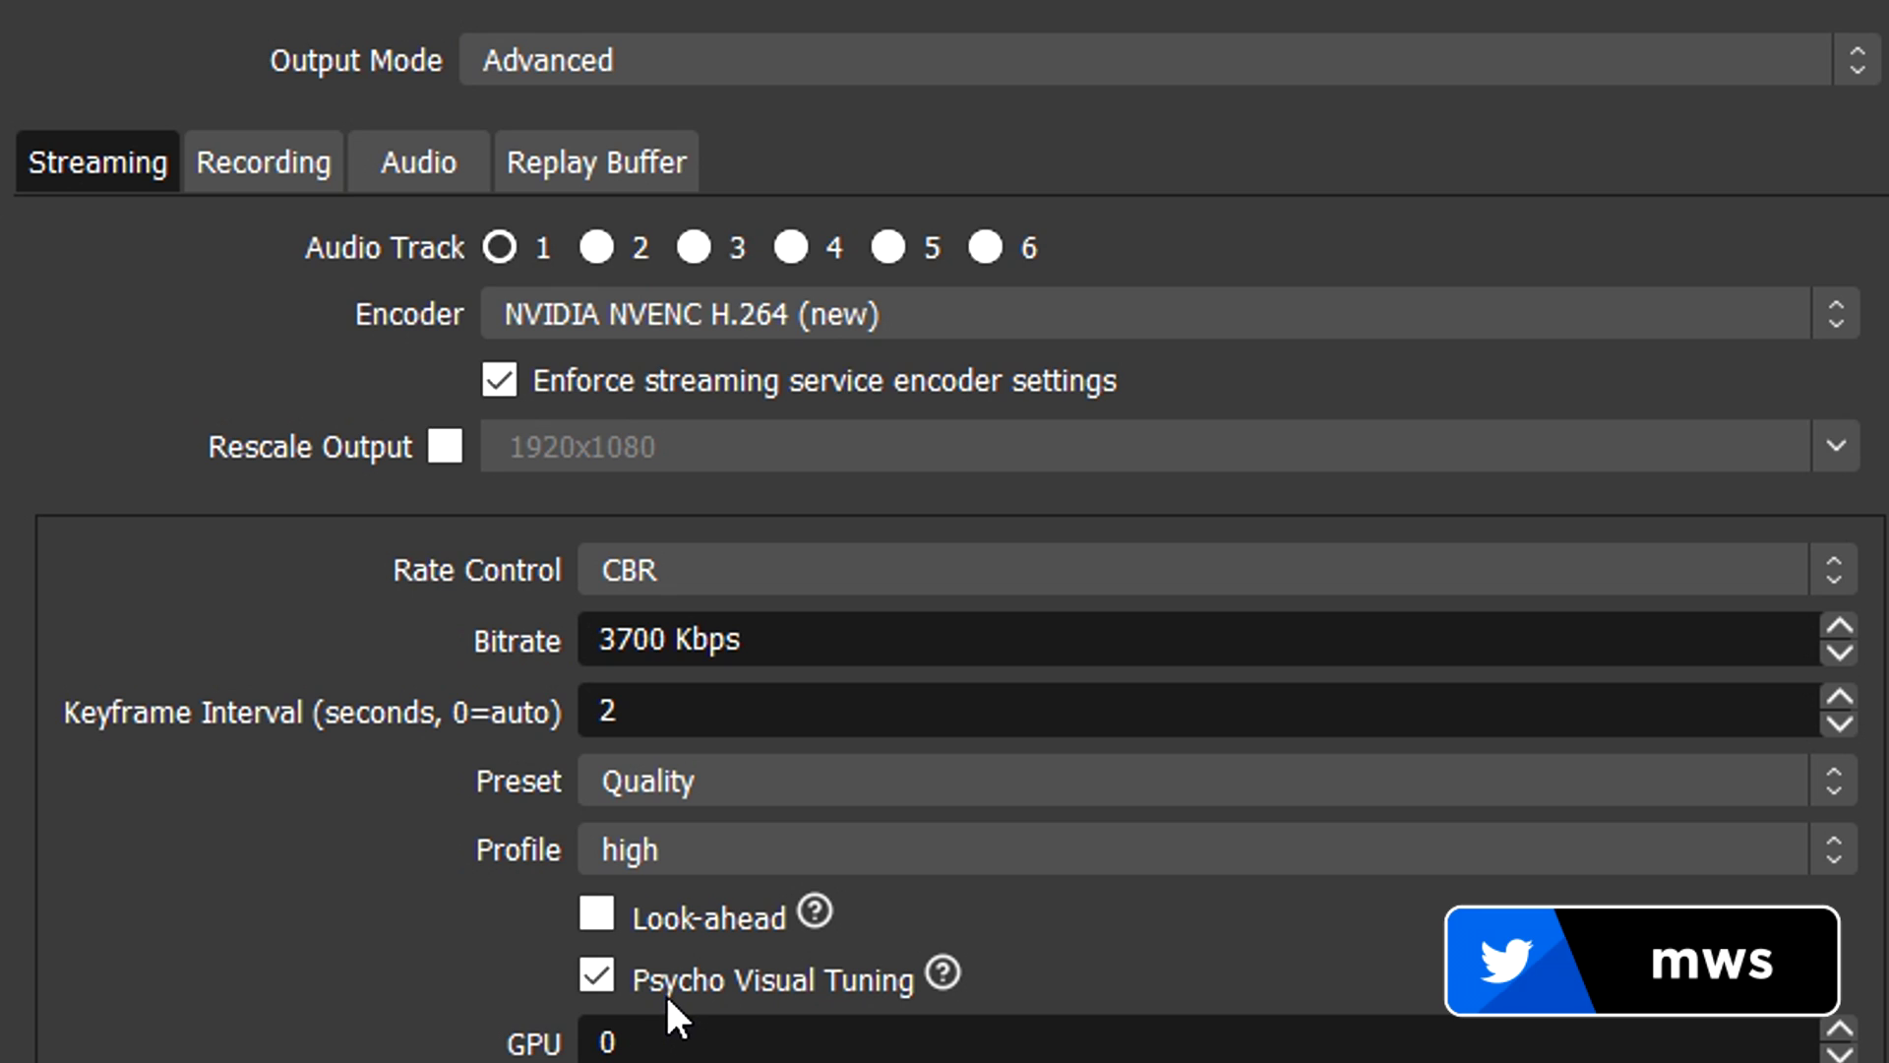
double_click(768, 1038)
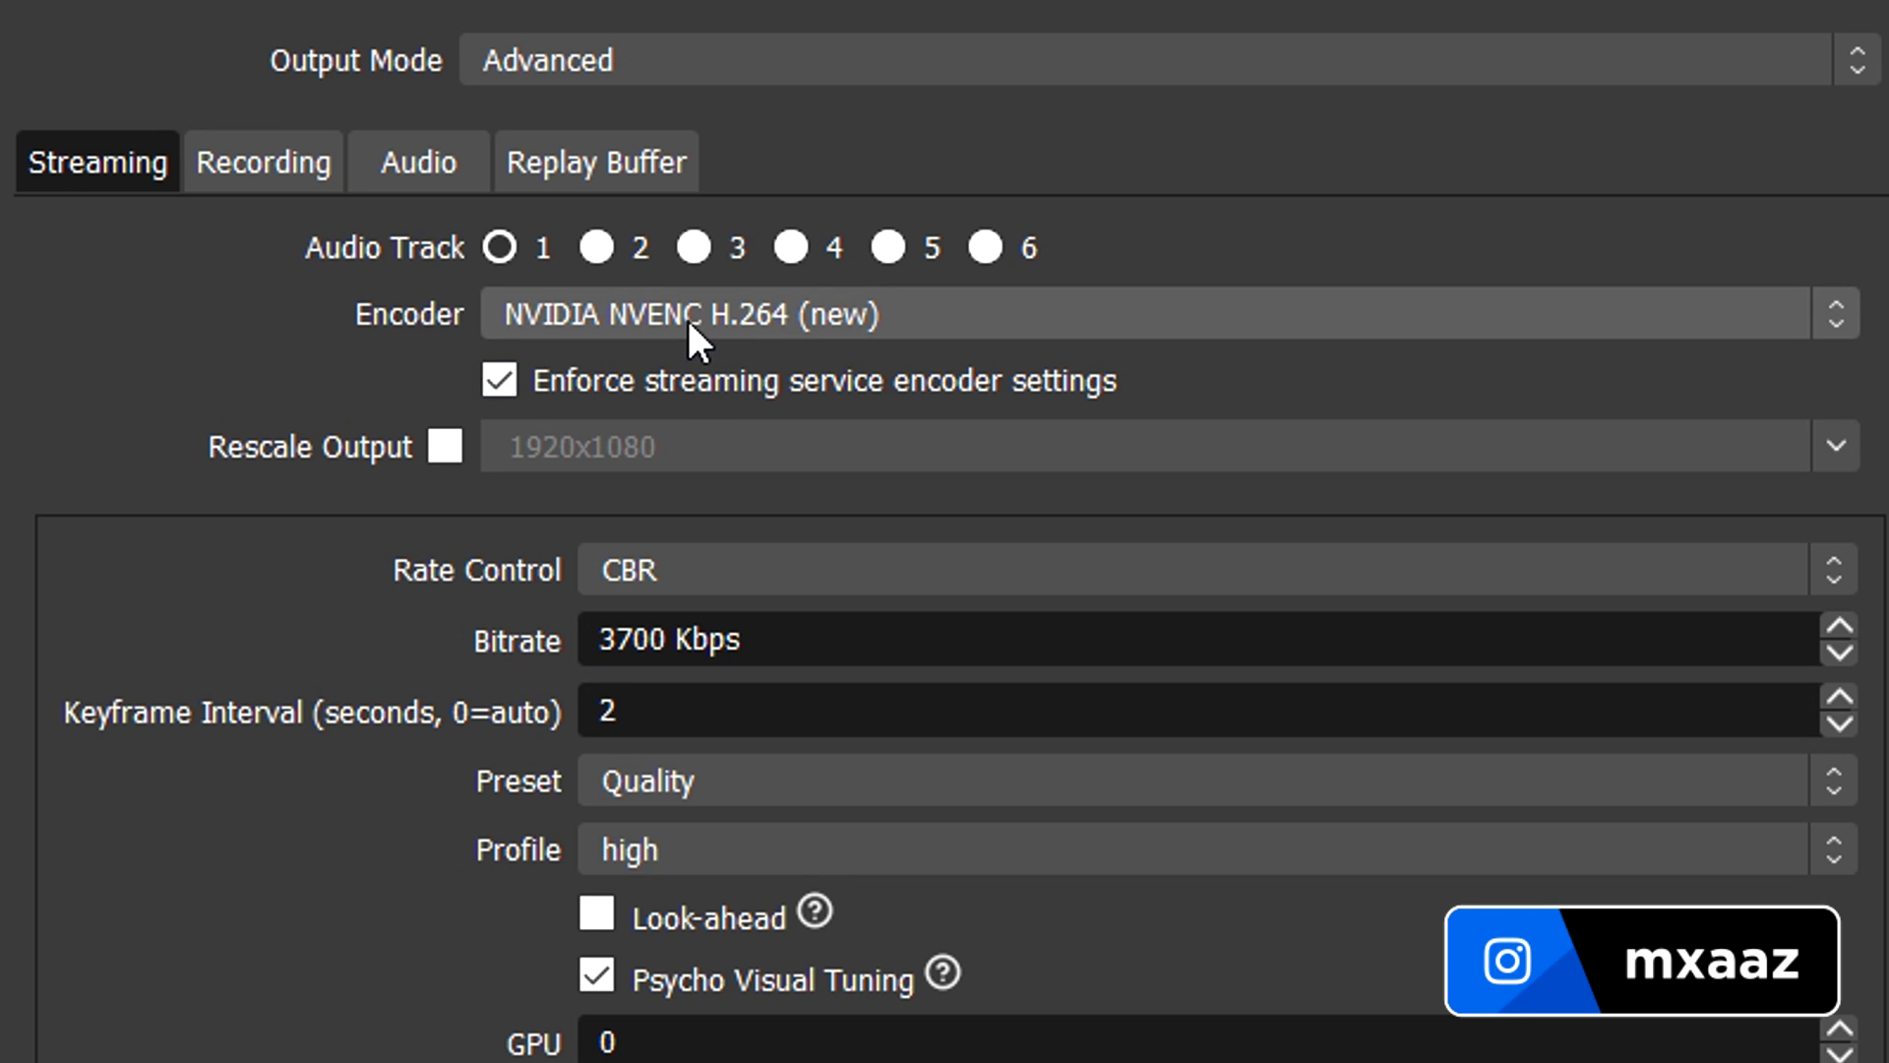
click(1020, 313)
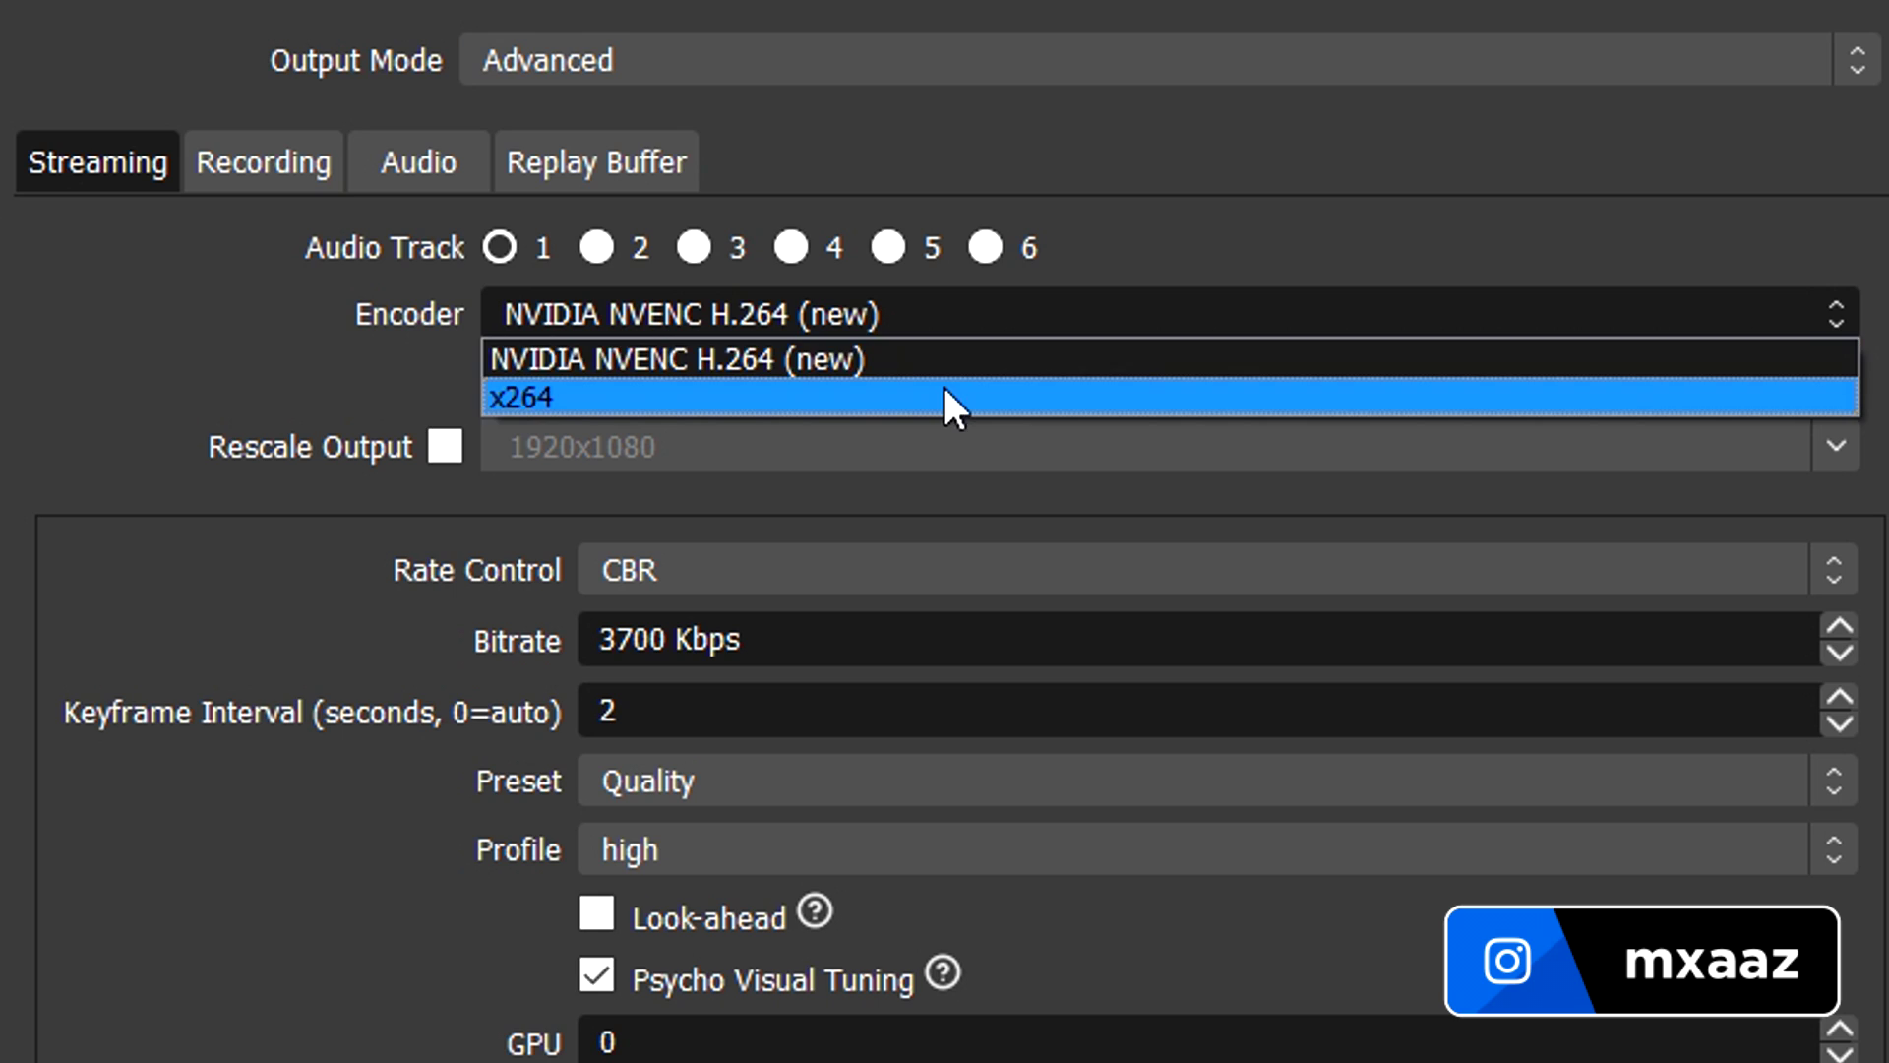
Try x264 with keyframe interval 2, faster preset and main profile, then return to NVIDIA NVENC H.264 (new)
click(942, 390)
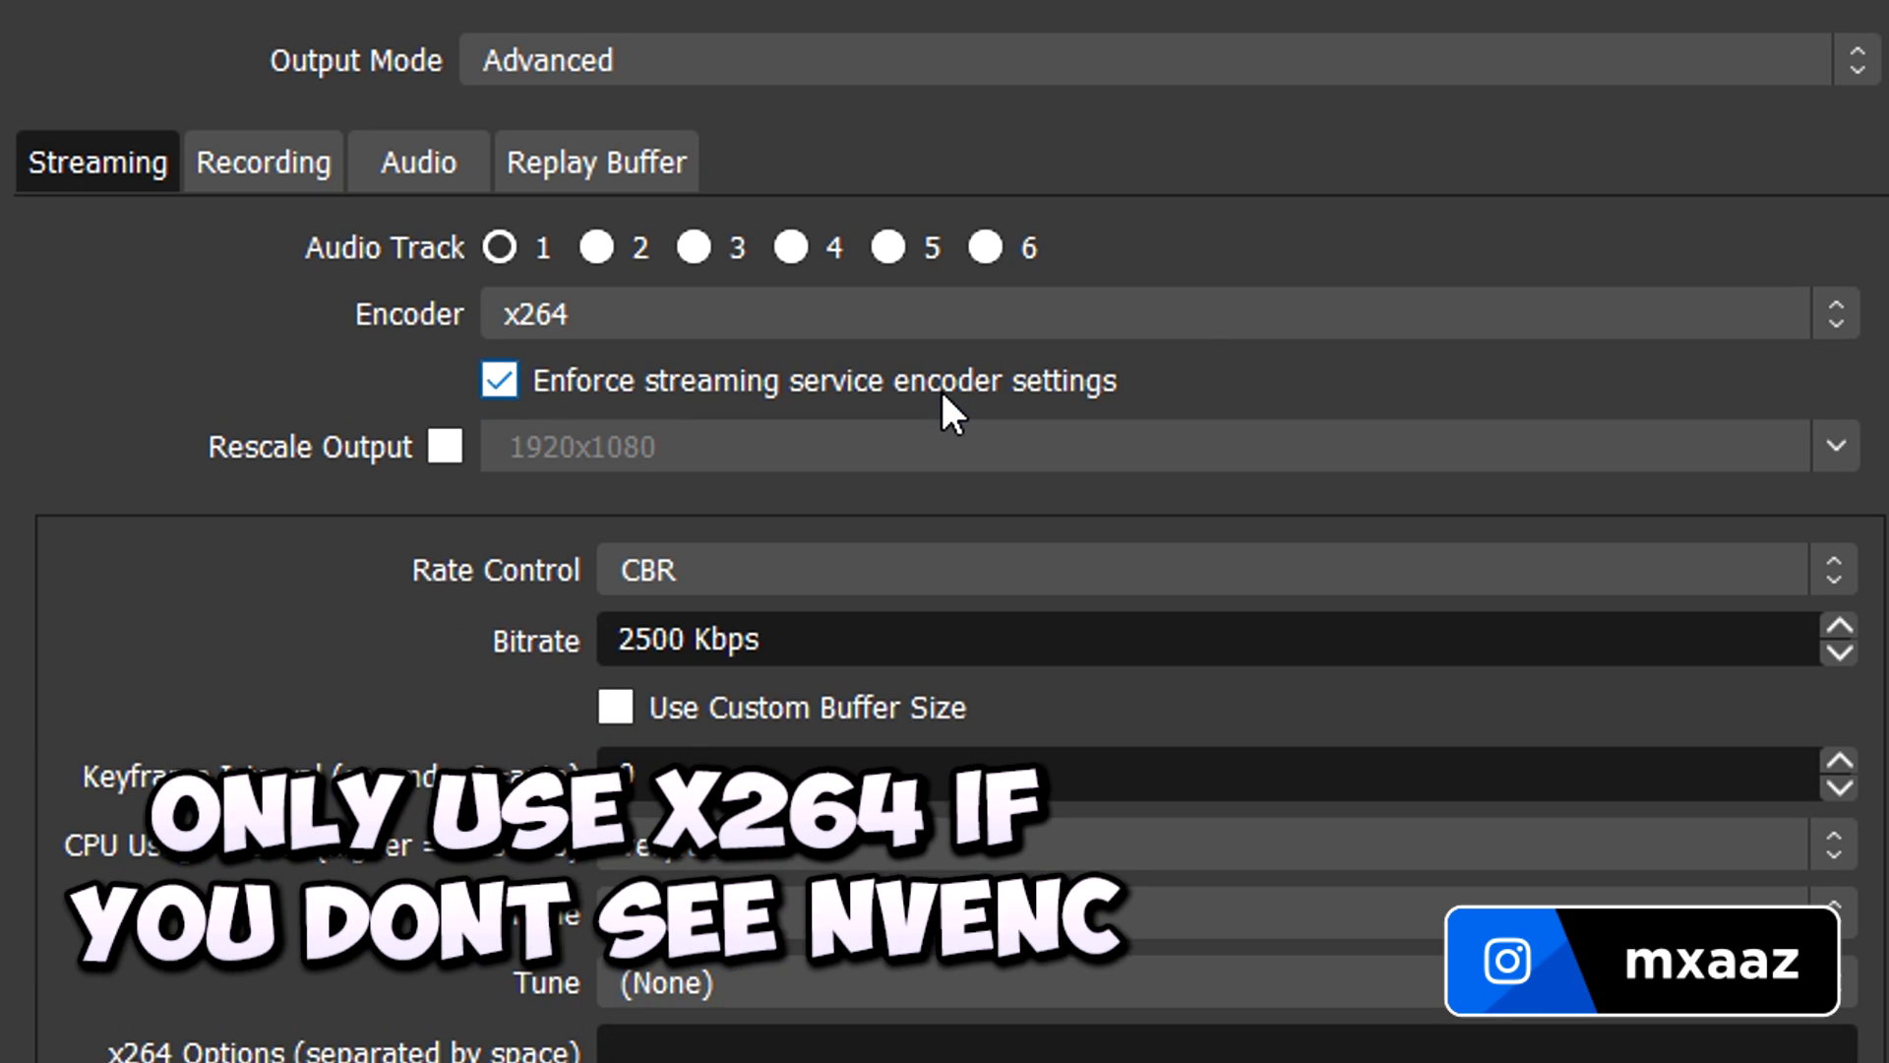
click(1203, 314)
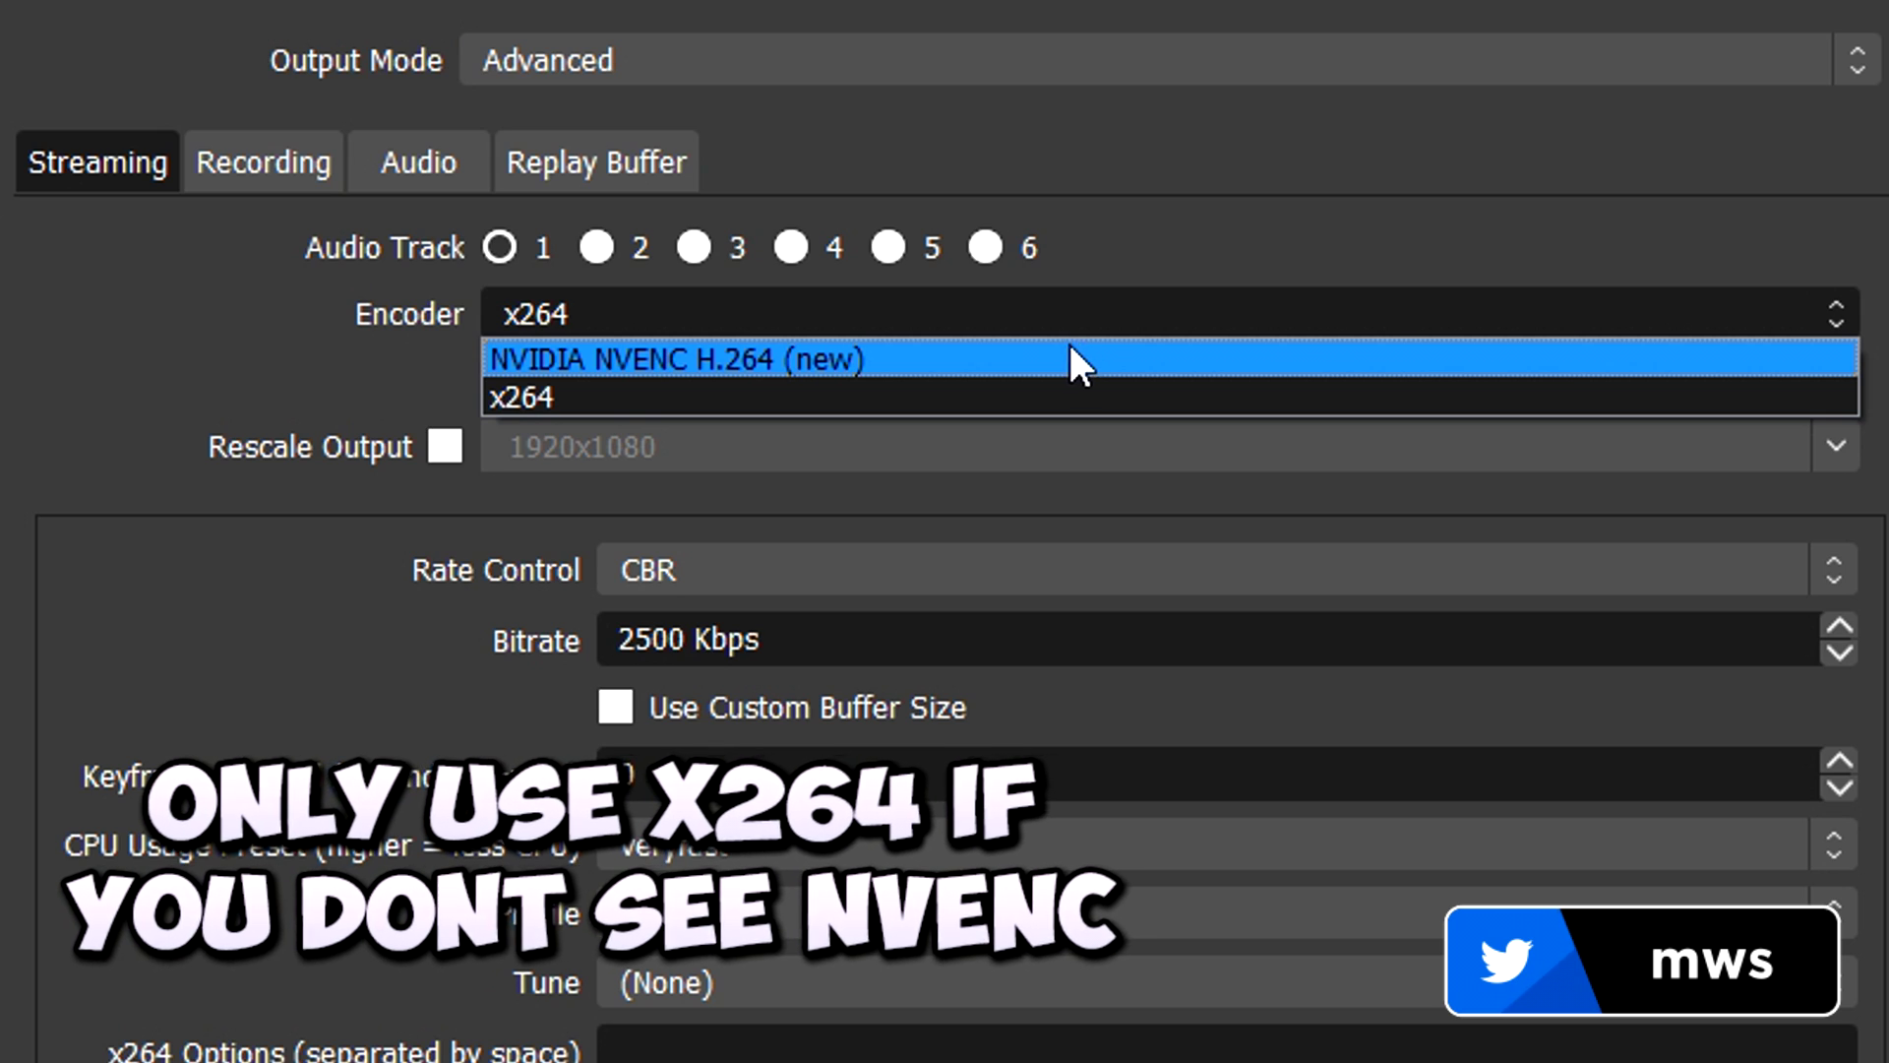
click(1027, 396)
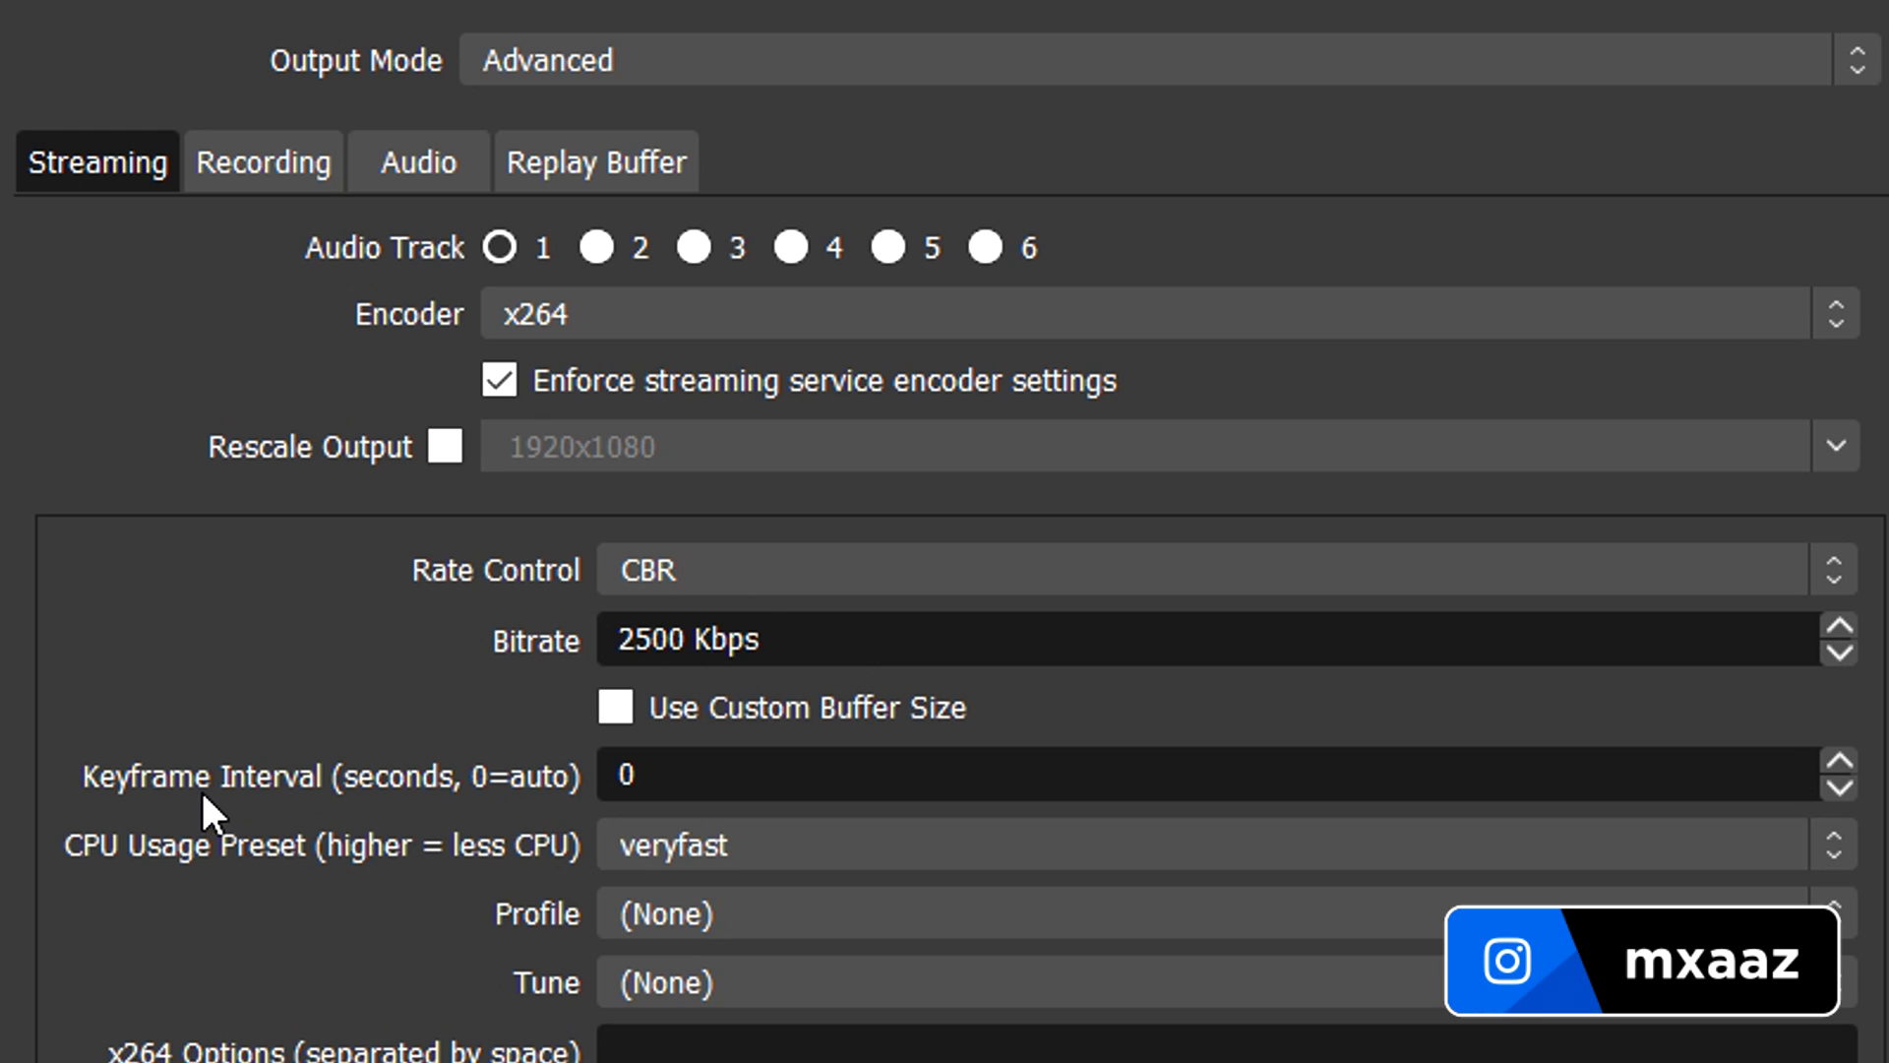
double_click(689, 777)
text(2)
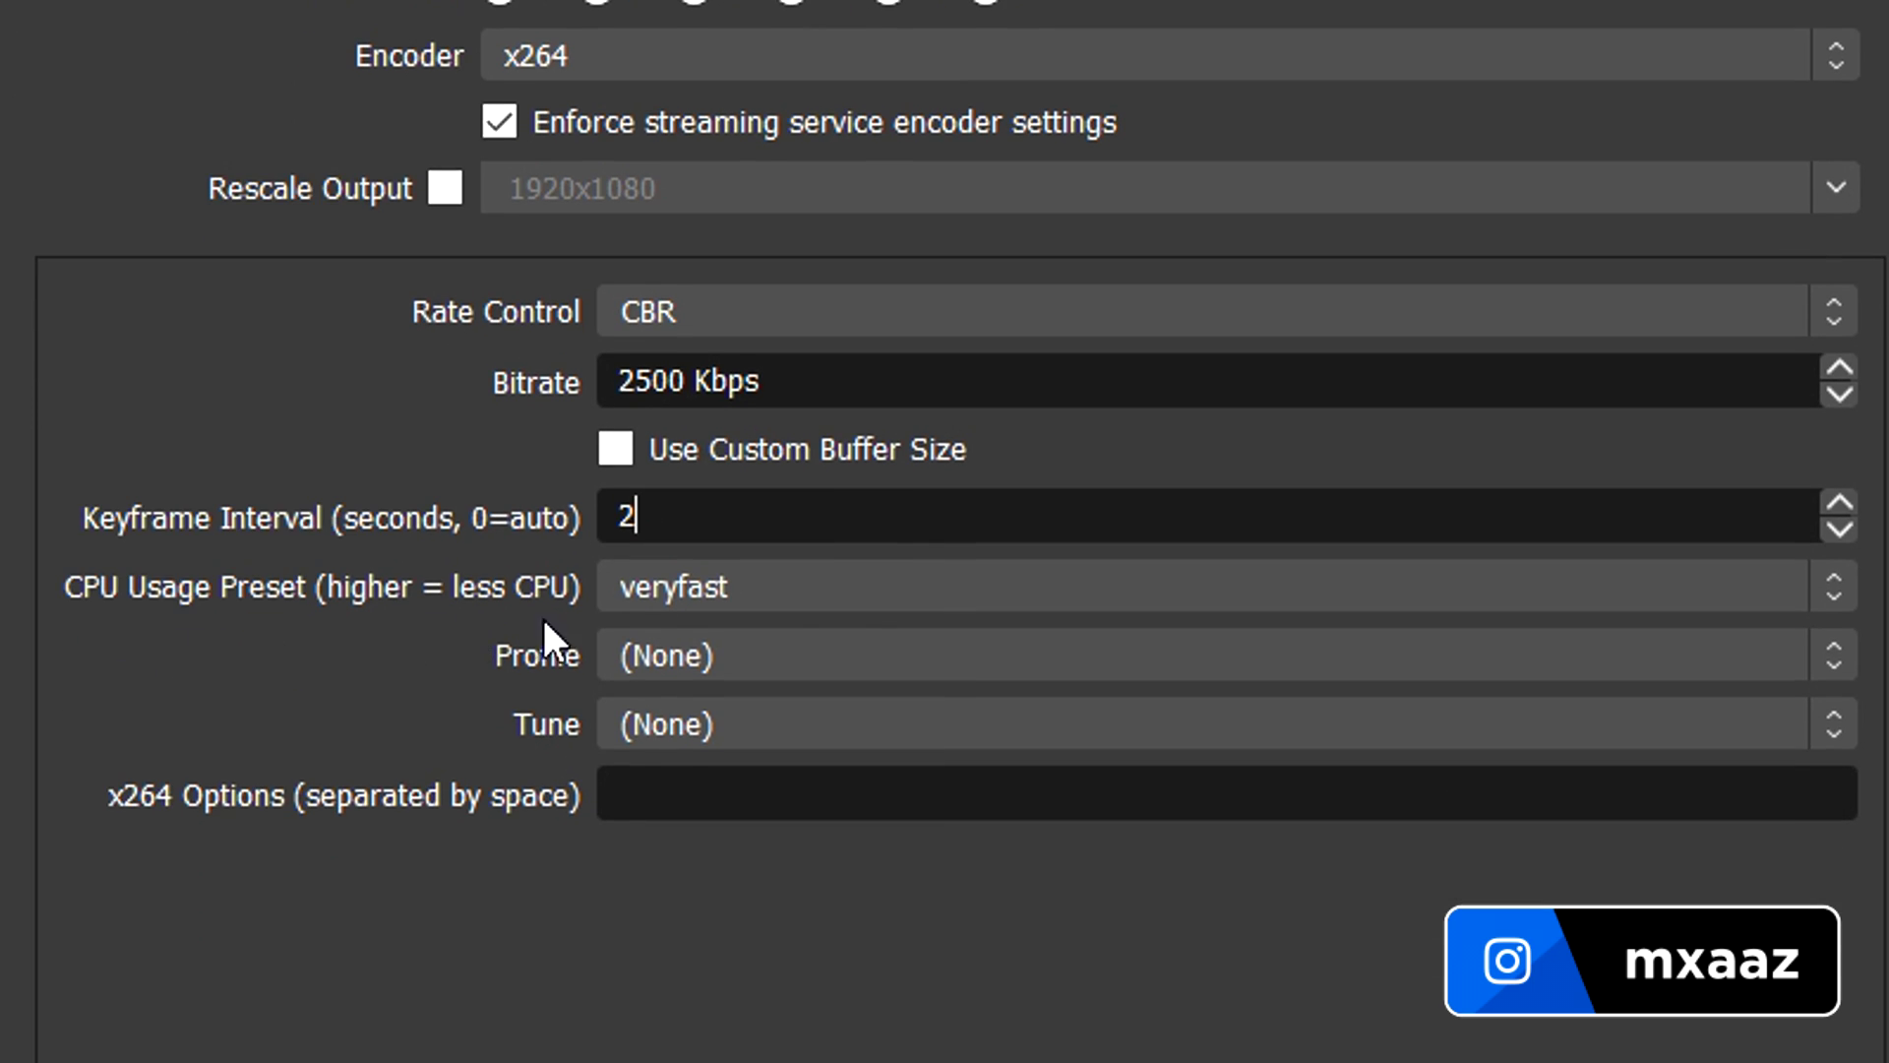
click(864, 591)
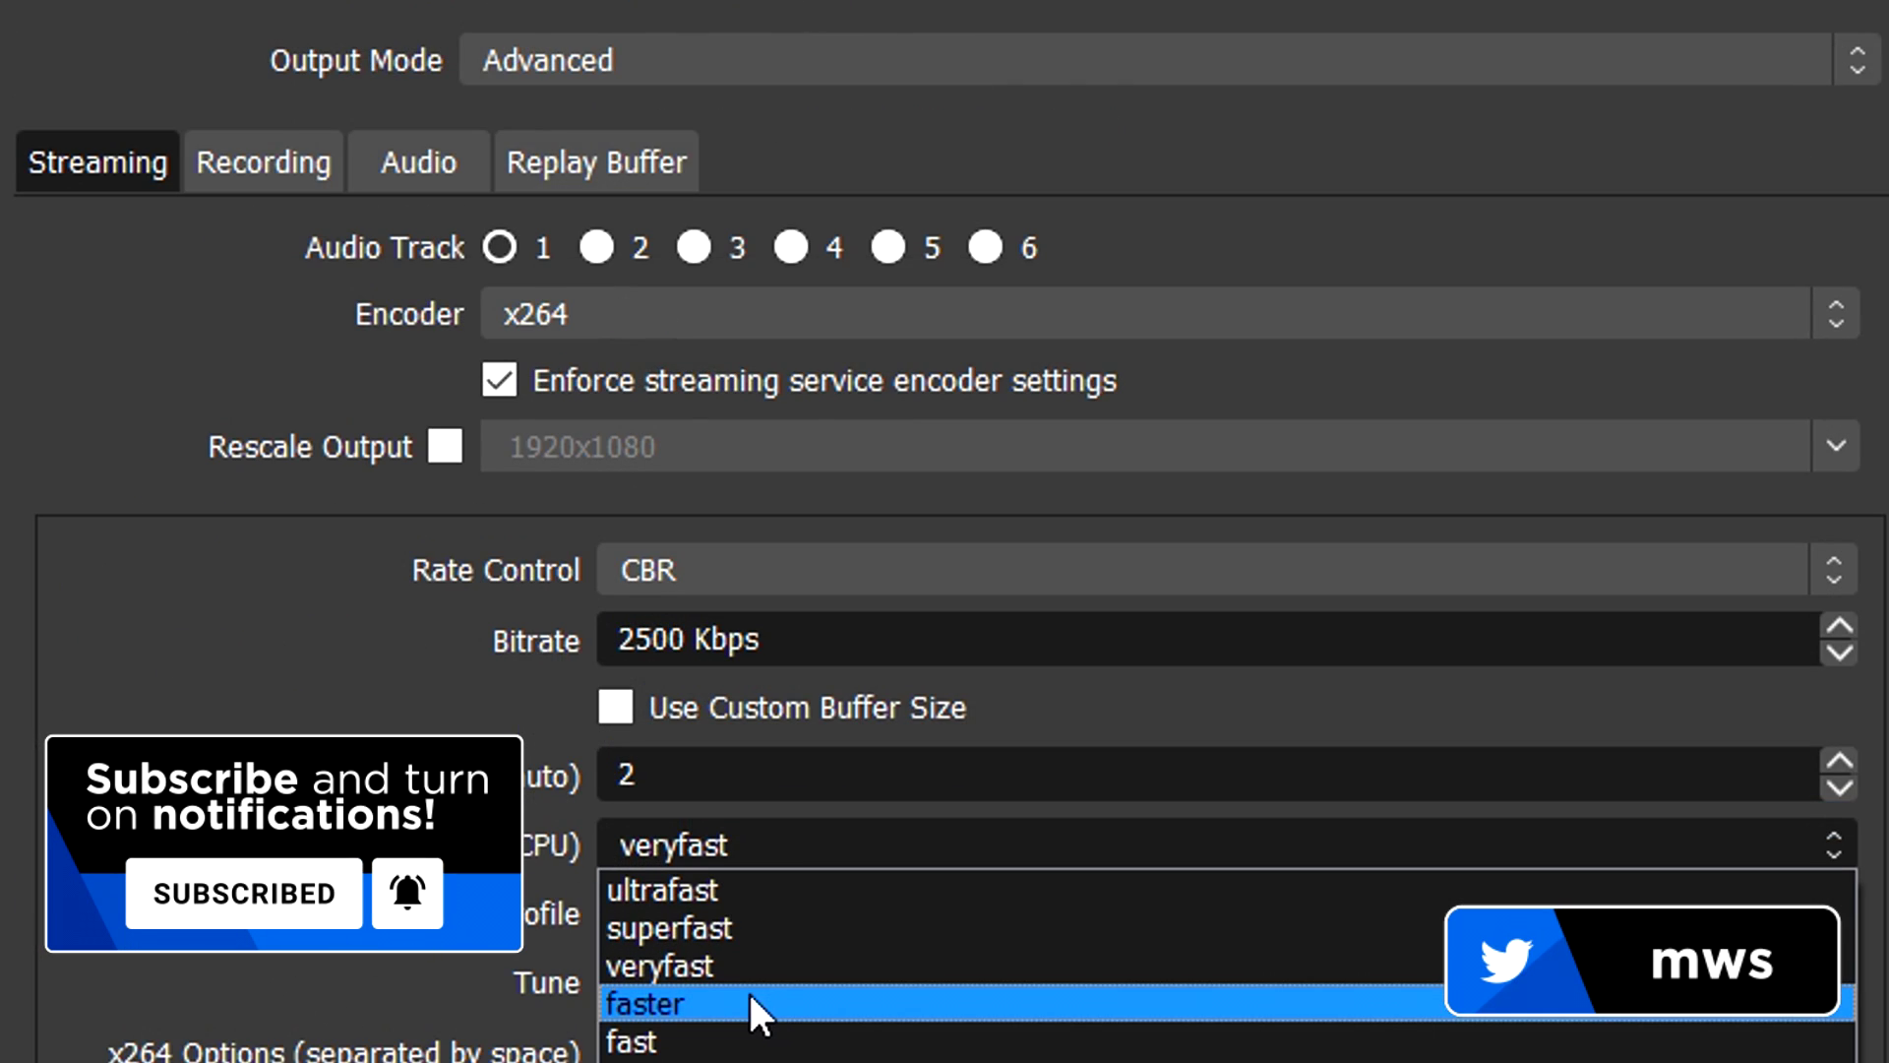
click(750, 748)
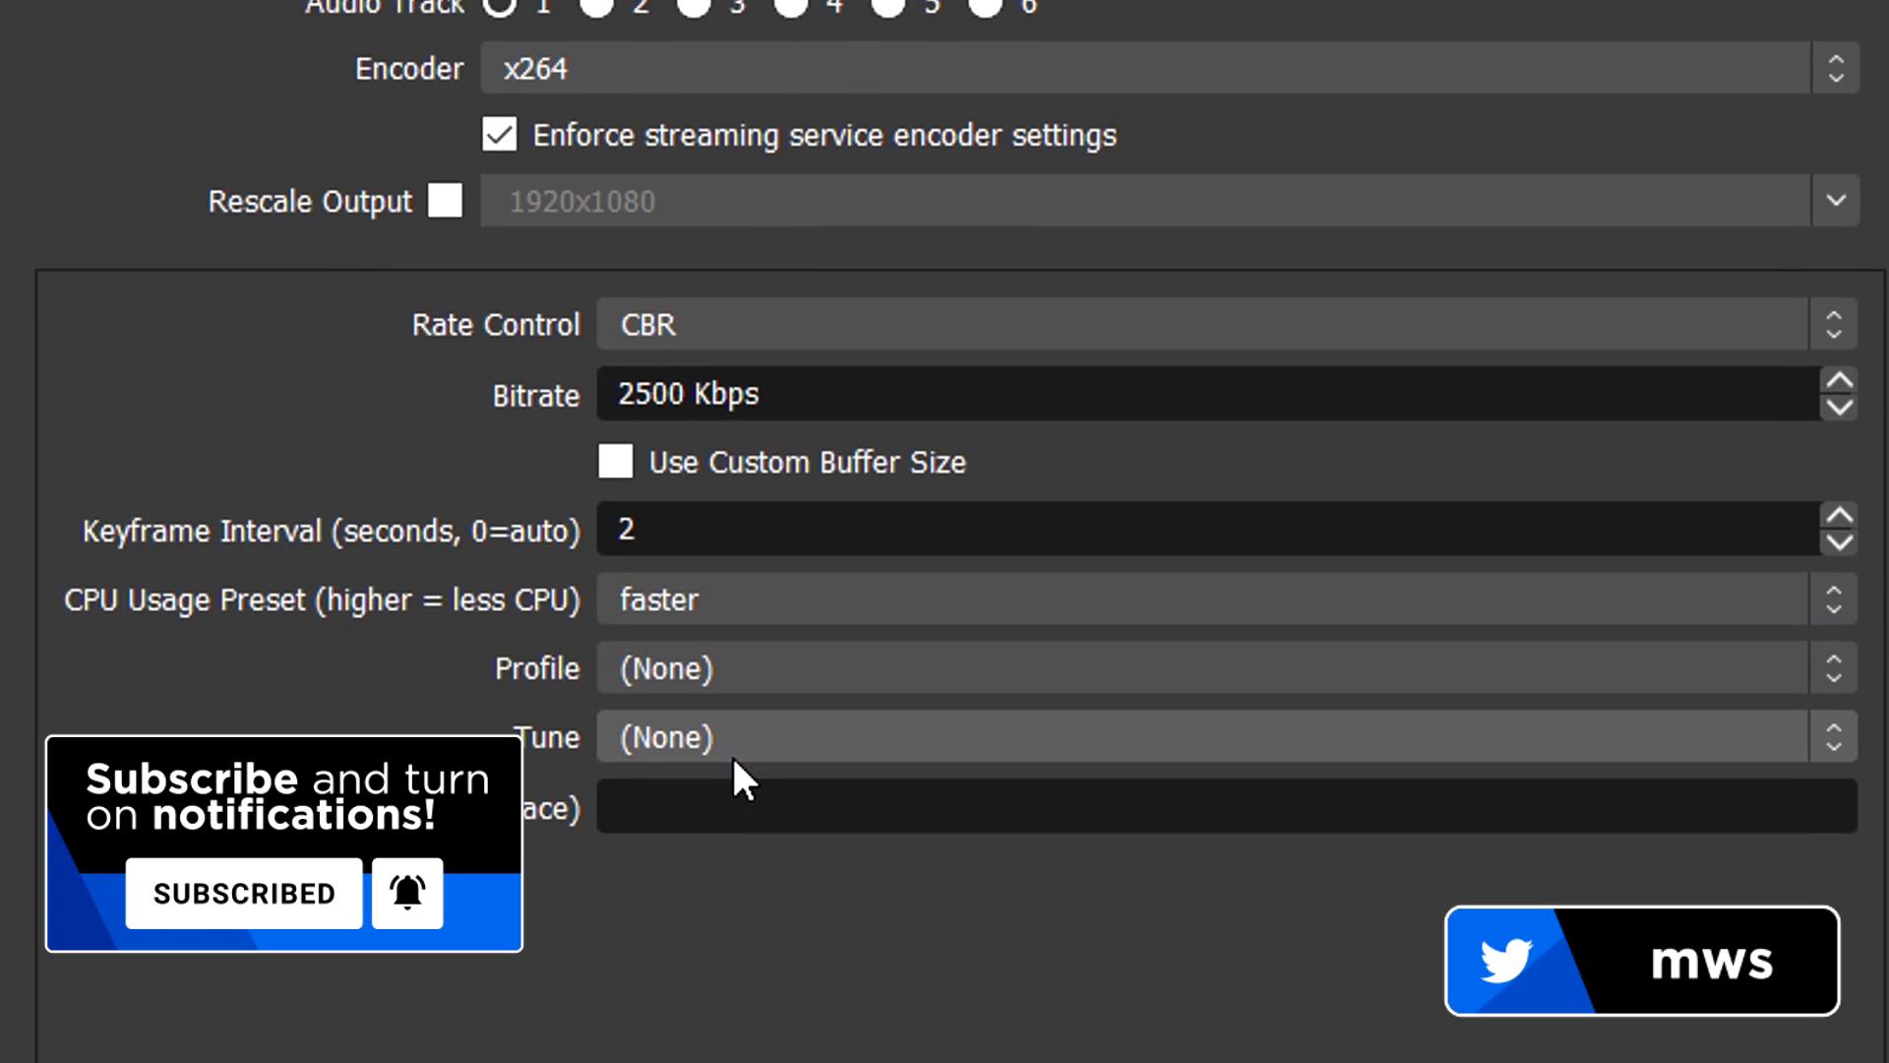
click(778, 656)
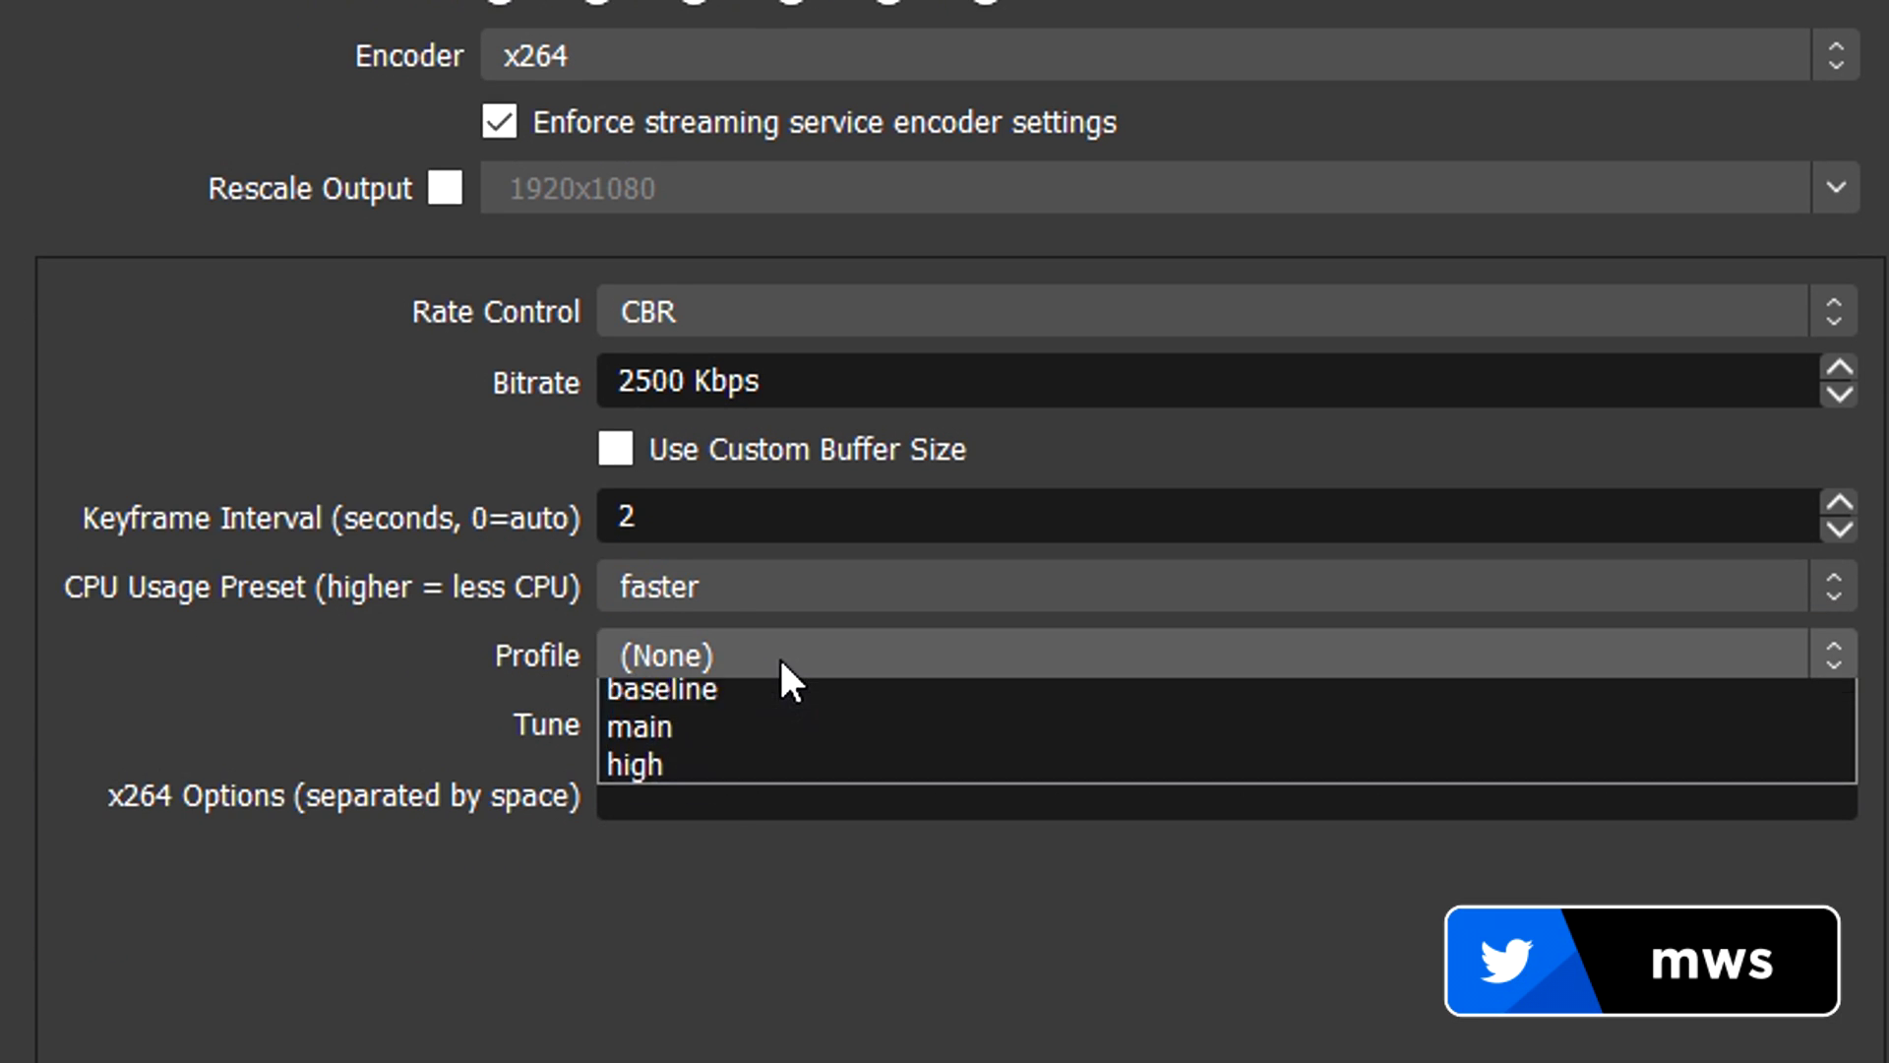
click(689, 777)
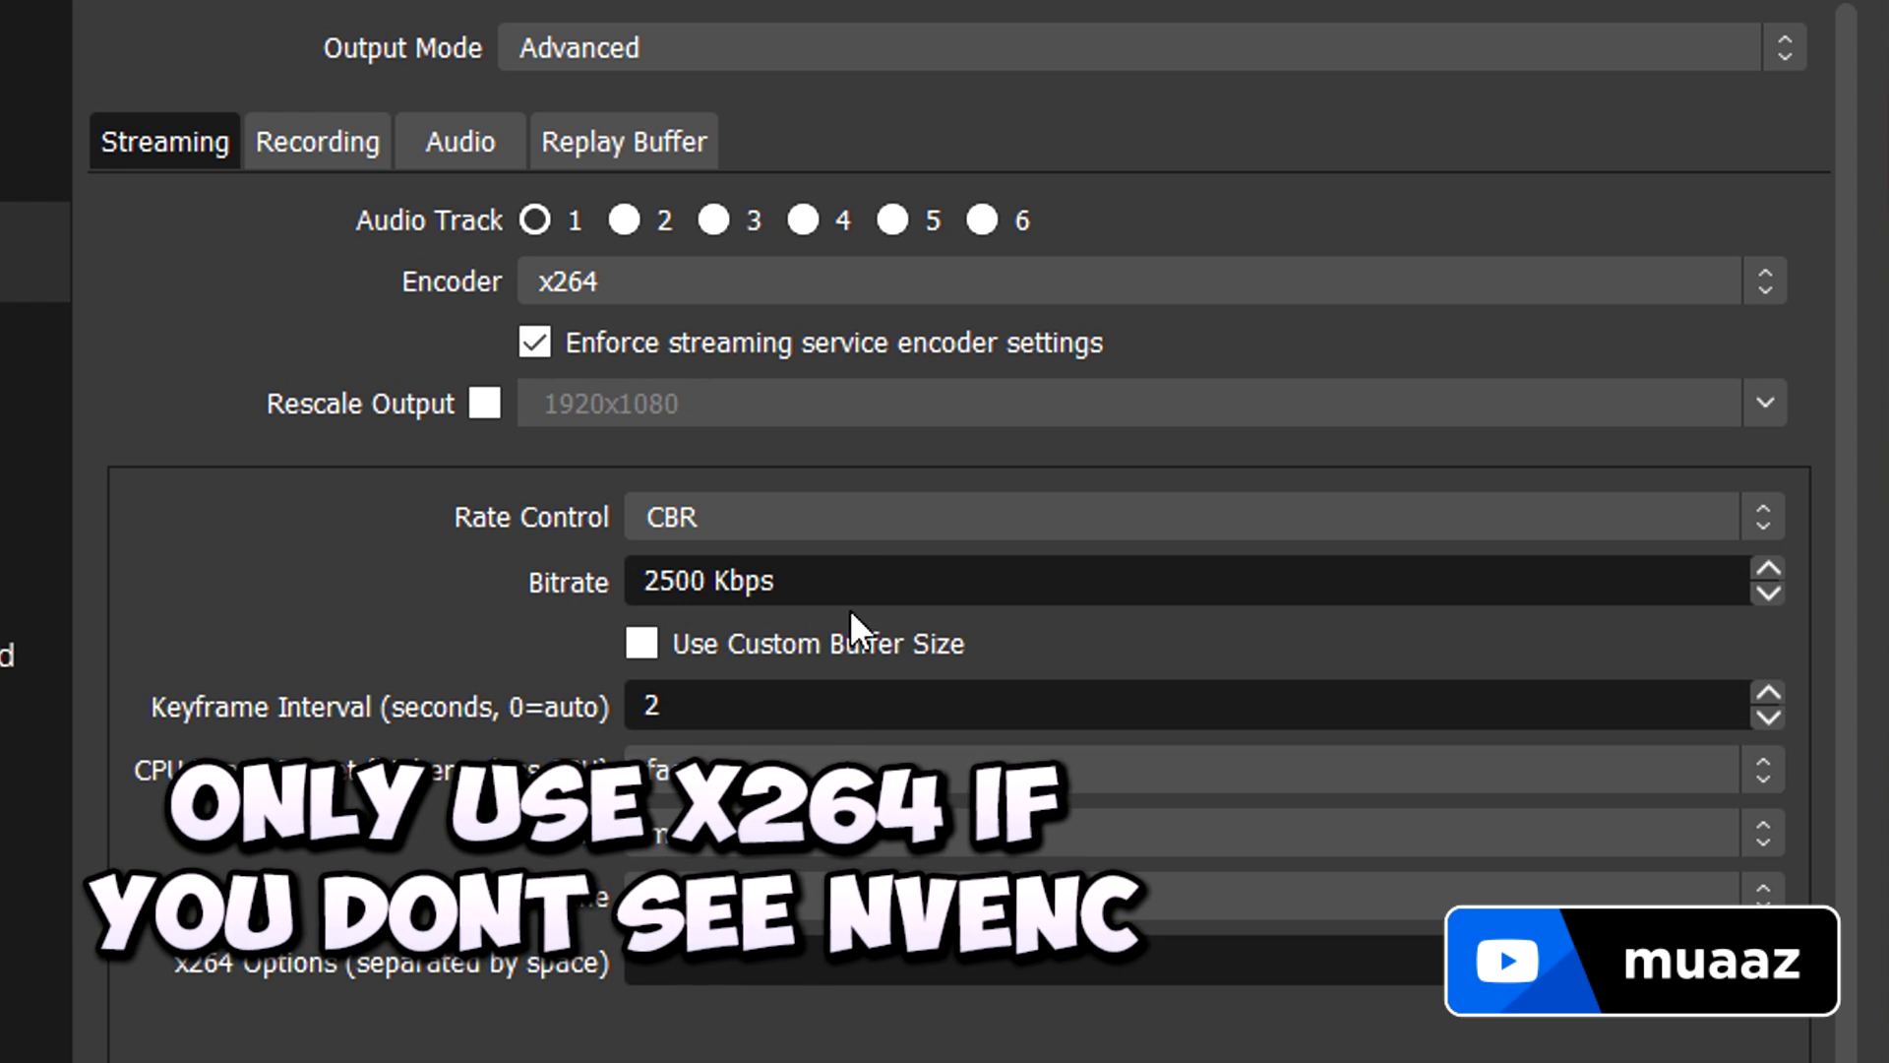
click(734, 294)
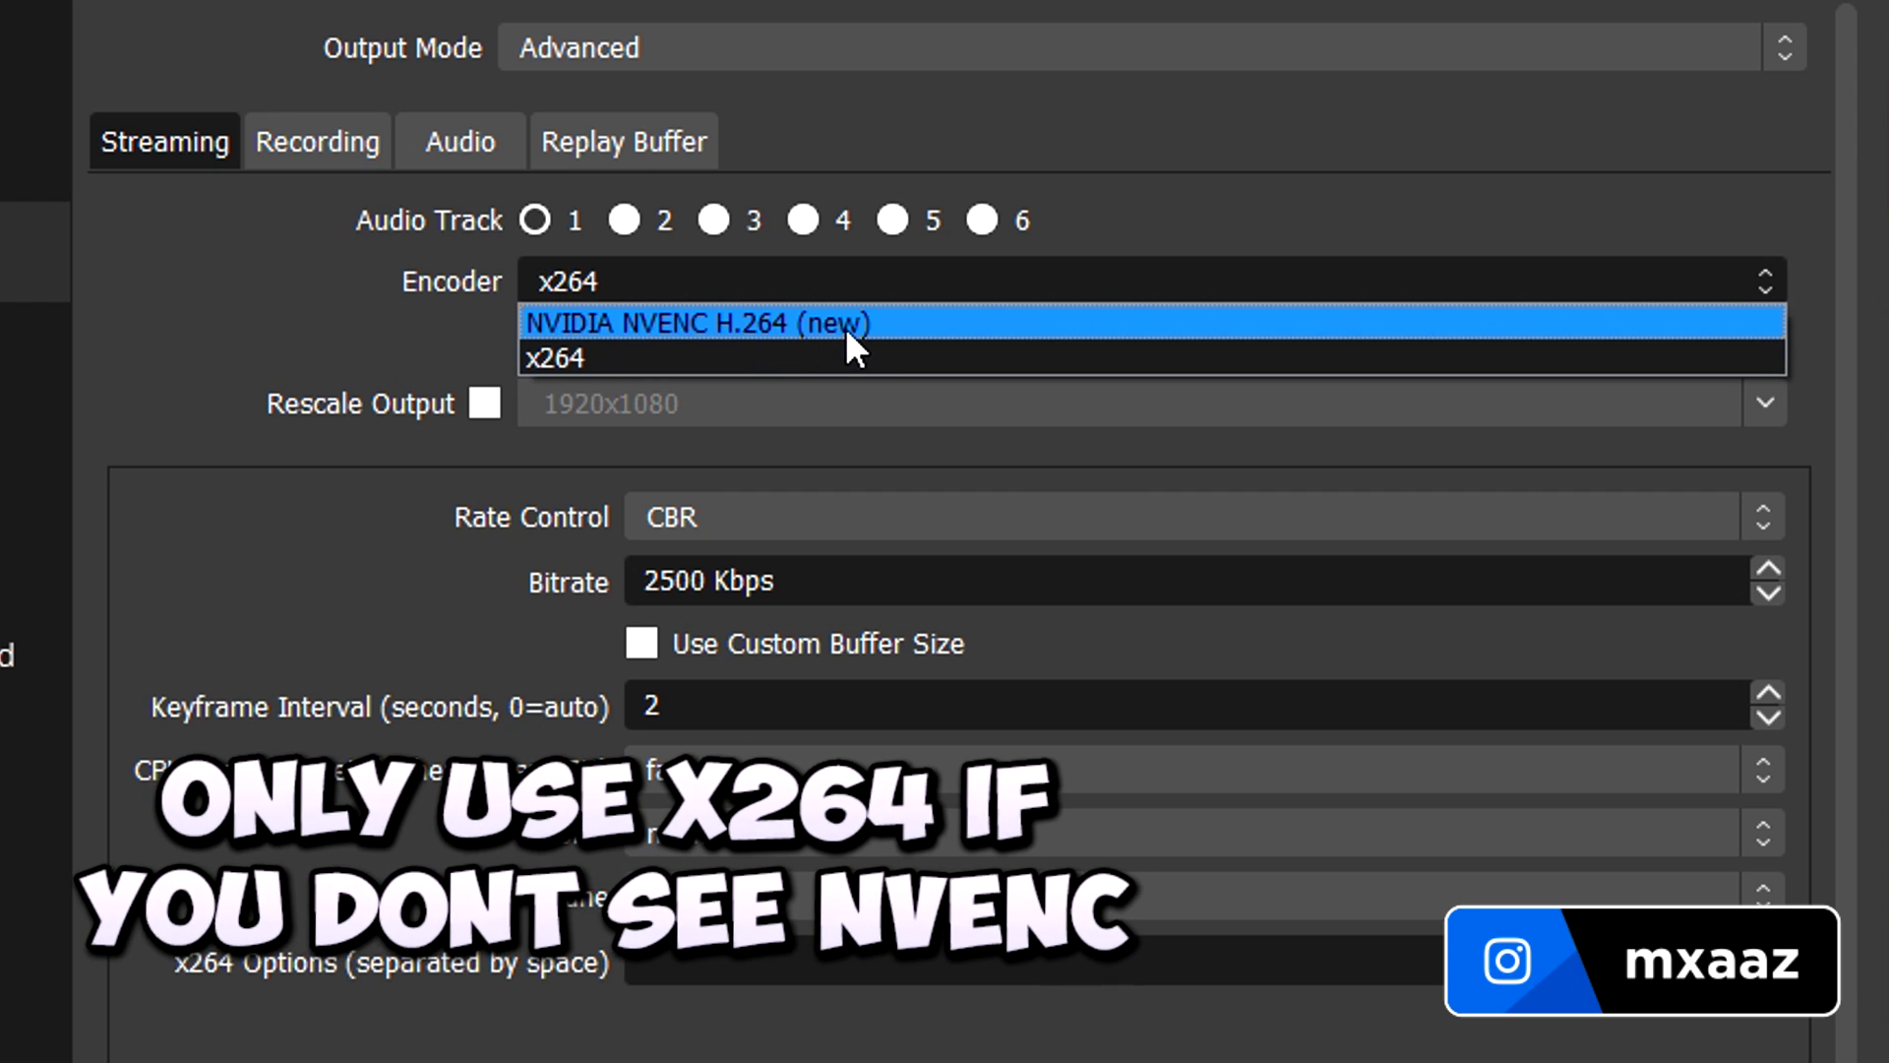
click(846, 325)
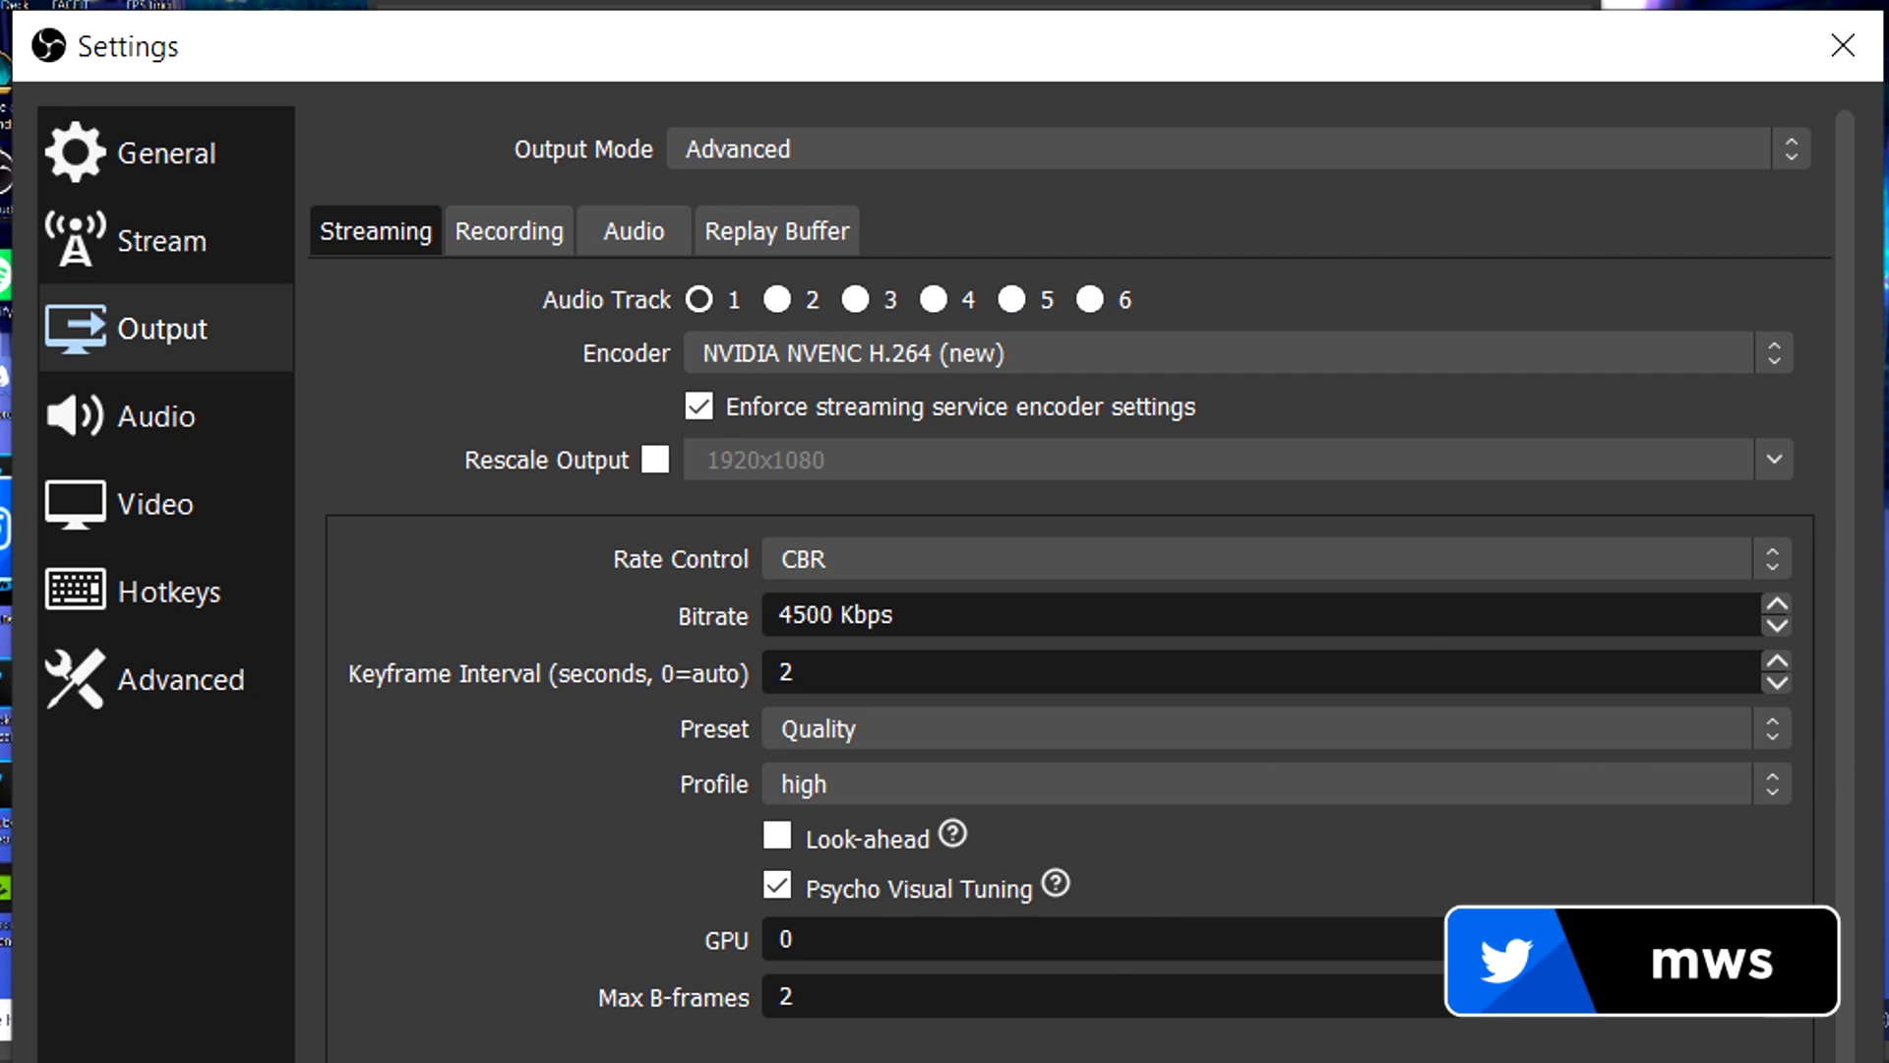
Review the Audio page, leaving the desktop audio device and the Yeti microphone unchanged
click(180, 423)
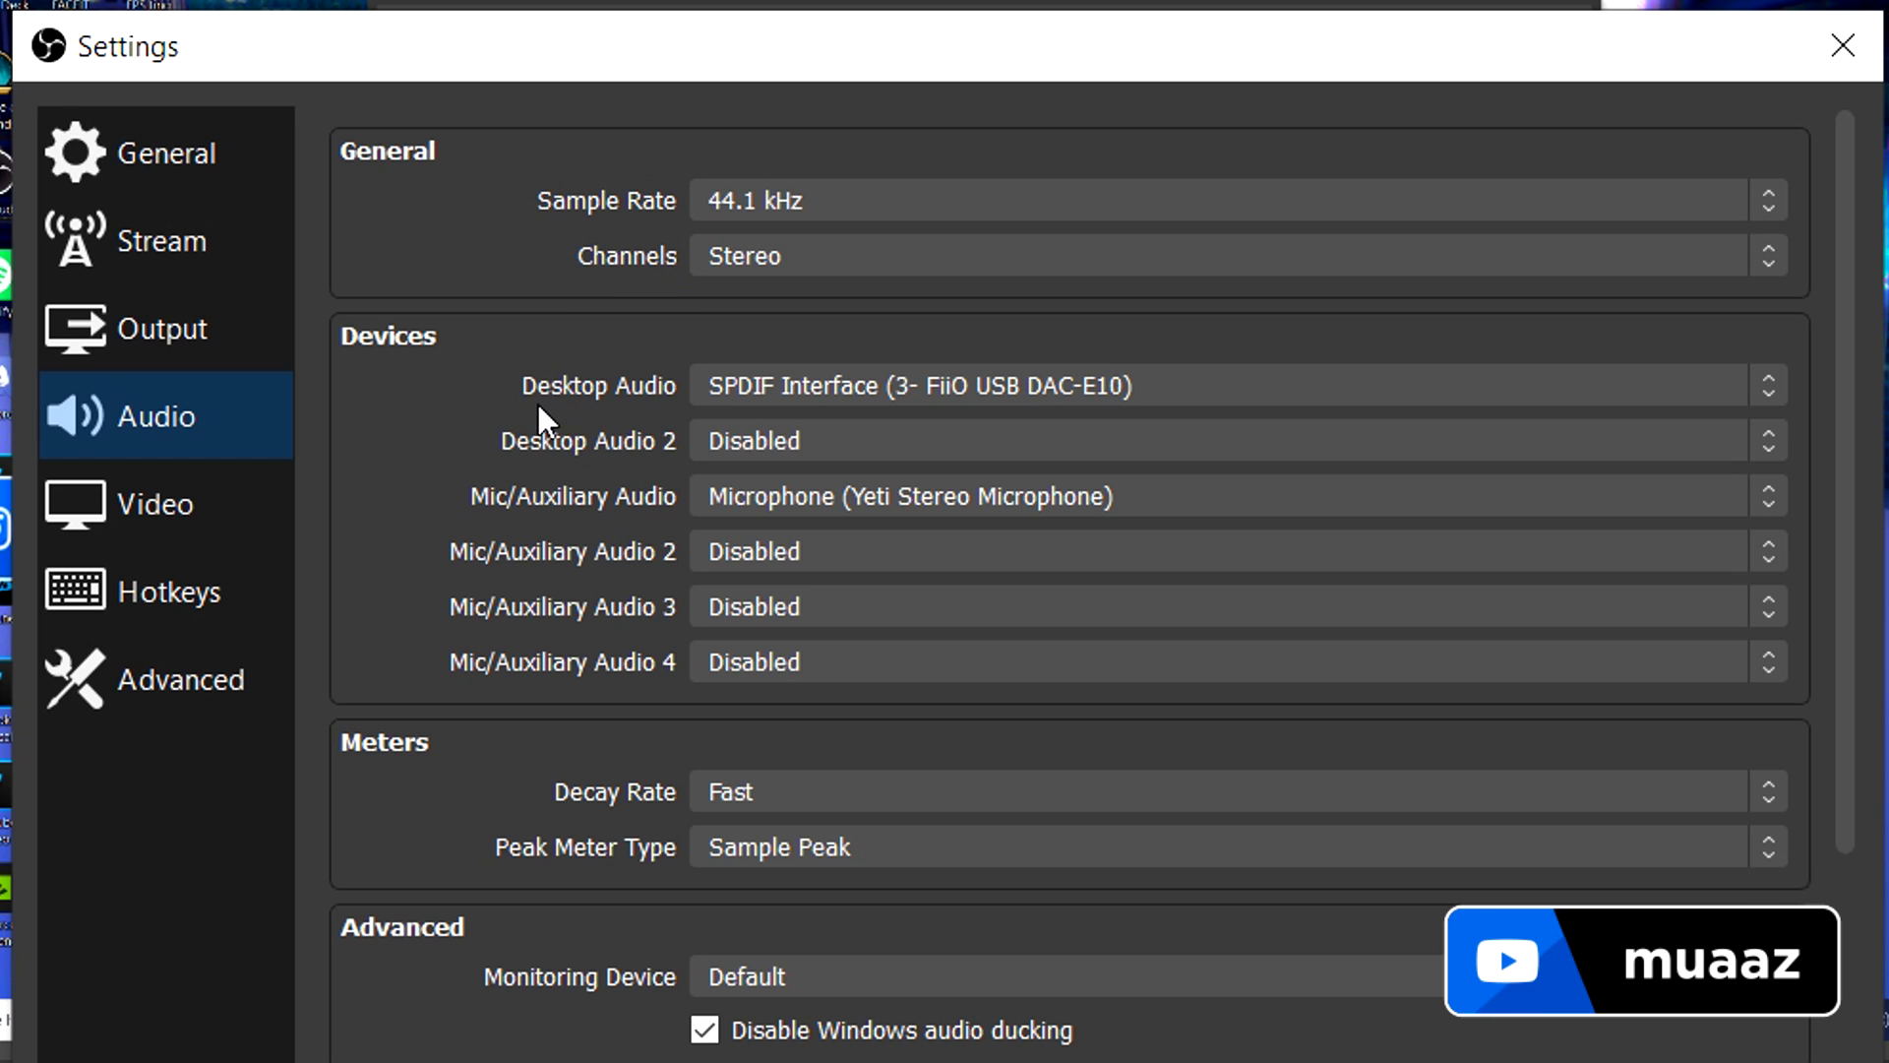
click(1236, 389)
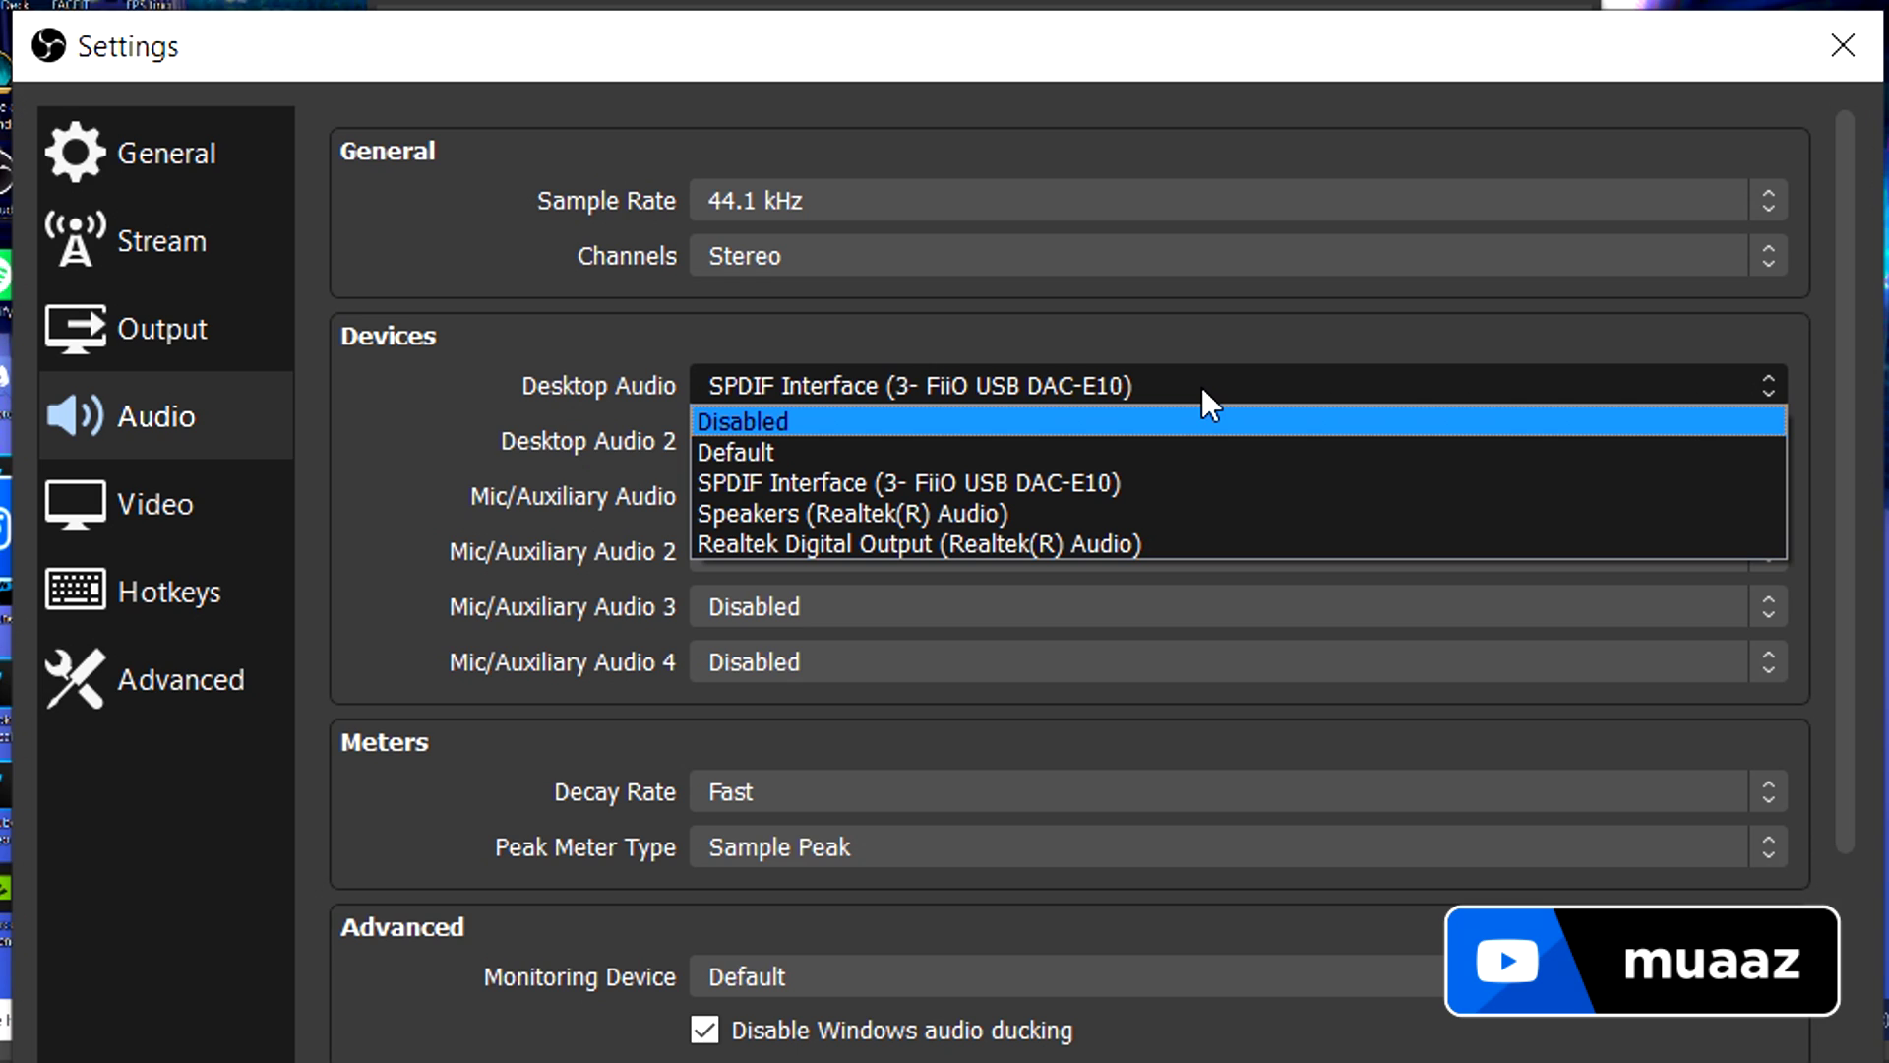
click(445, 380)
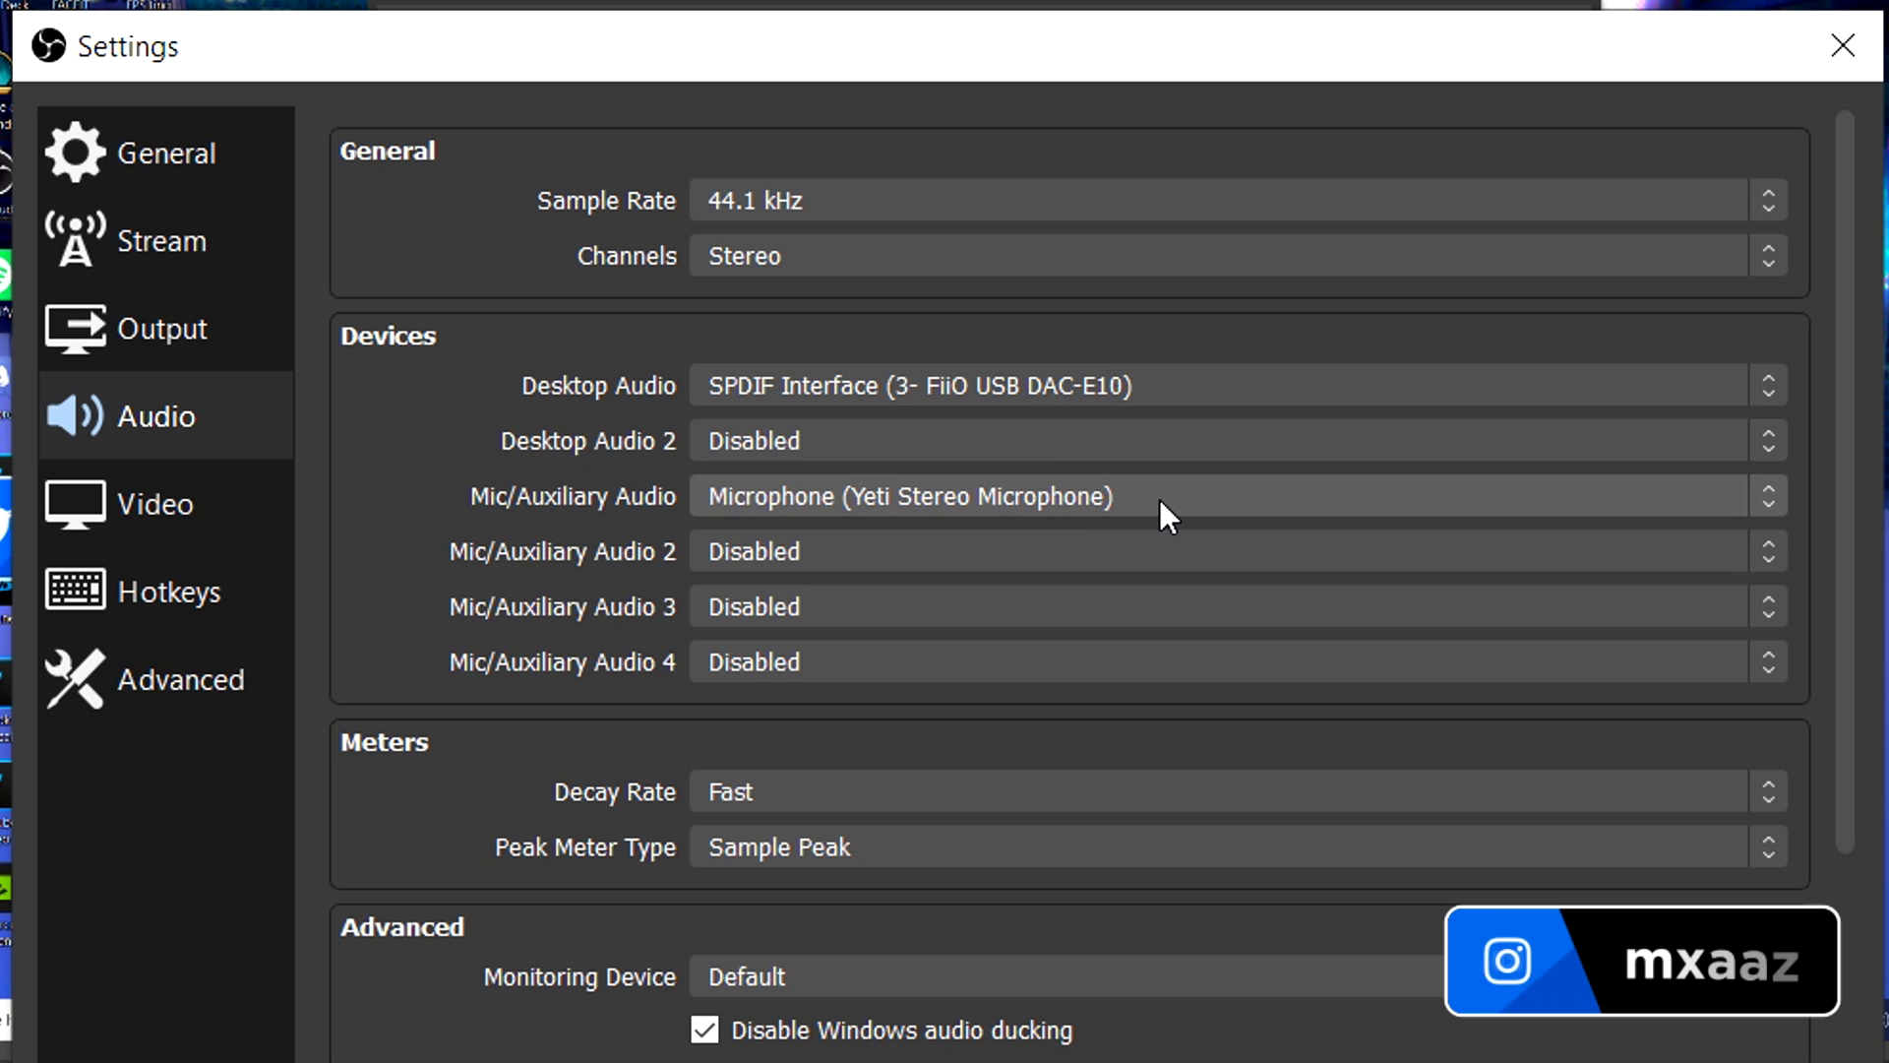
click(1242, 508)
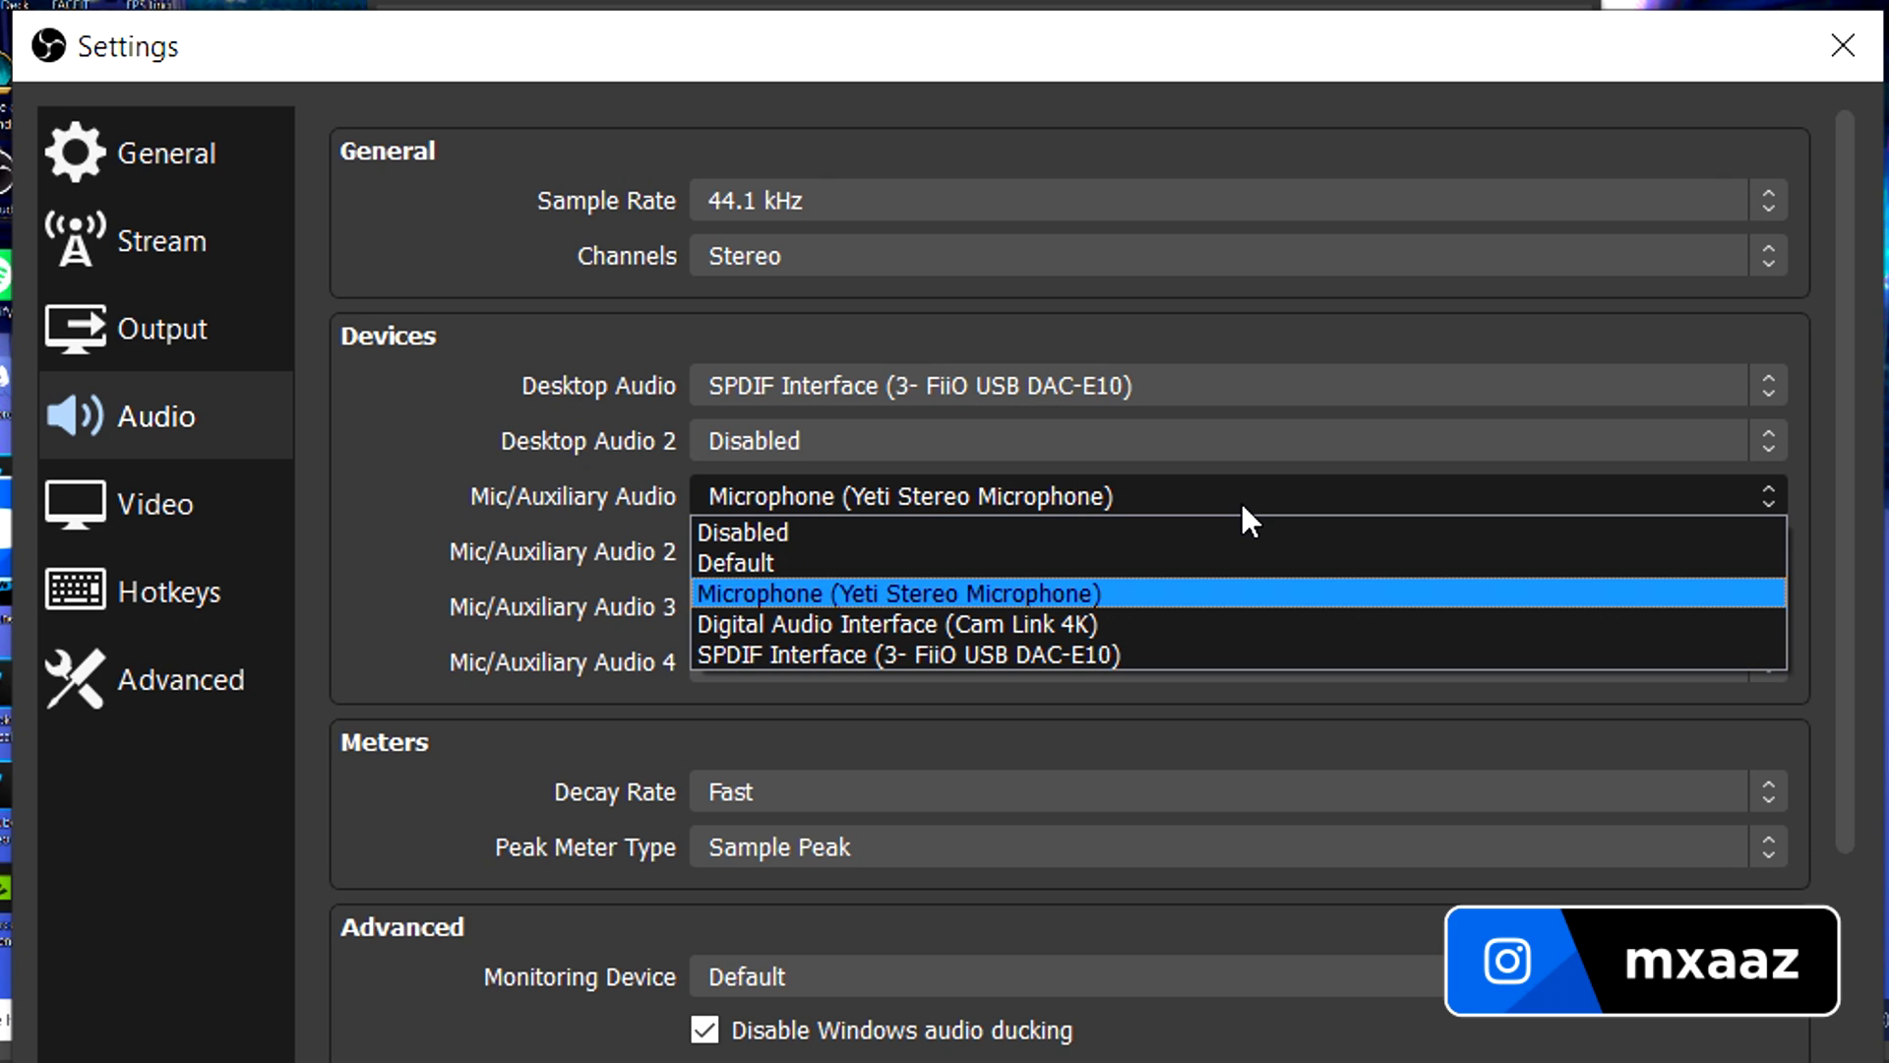
click(384, 498)
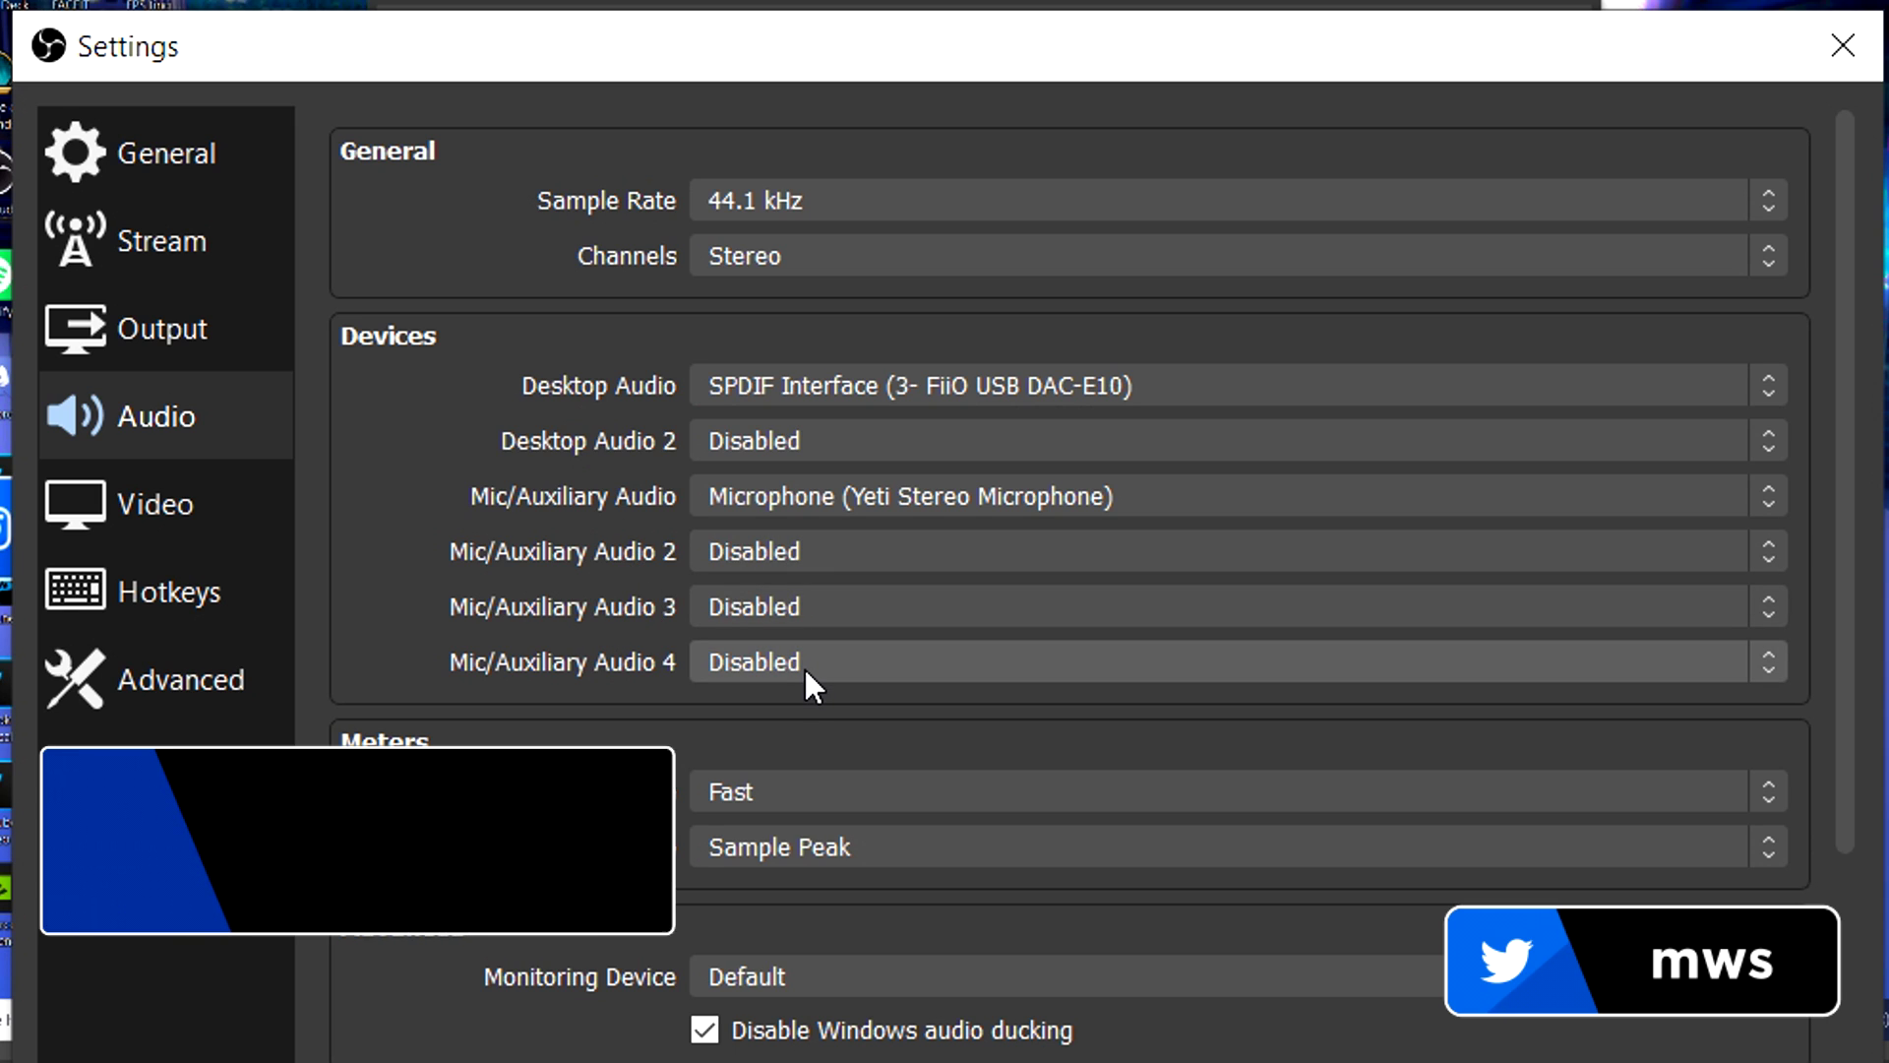
scroll(805, 666, down, 5)
scroll(823, 904, up, 2)
scroll(281, 929, up, 3)
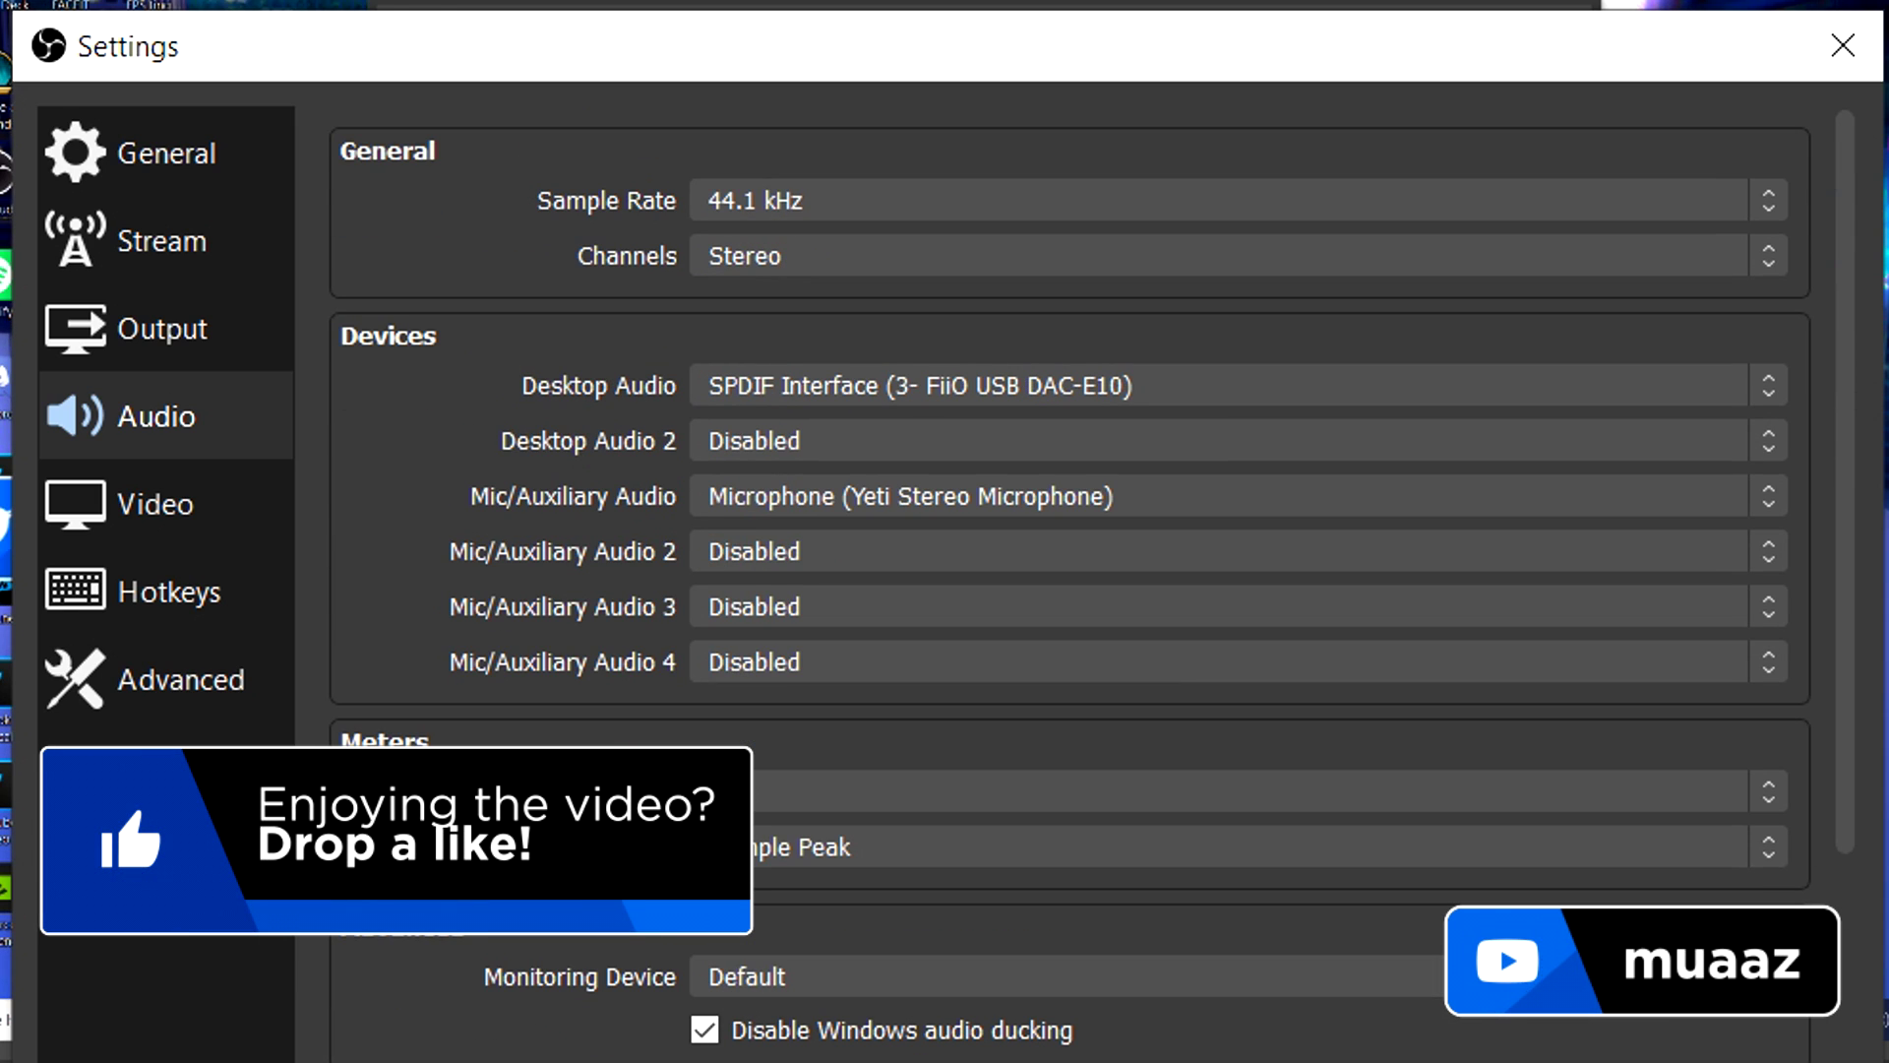
On the Stream page, try Twitch as the service, then revert to YouTube / YouTube Gaming
click(193, 271)
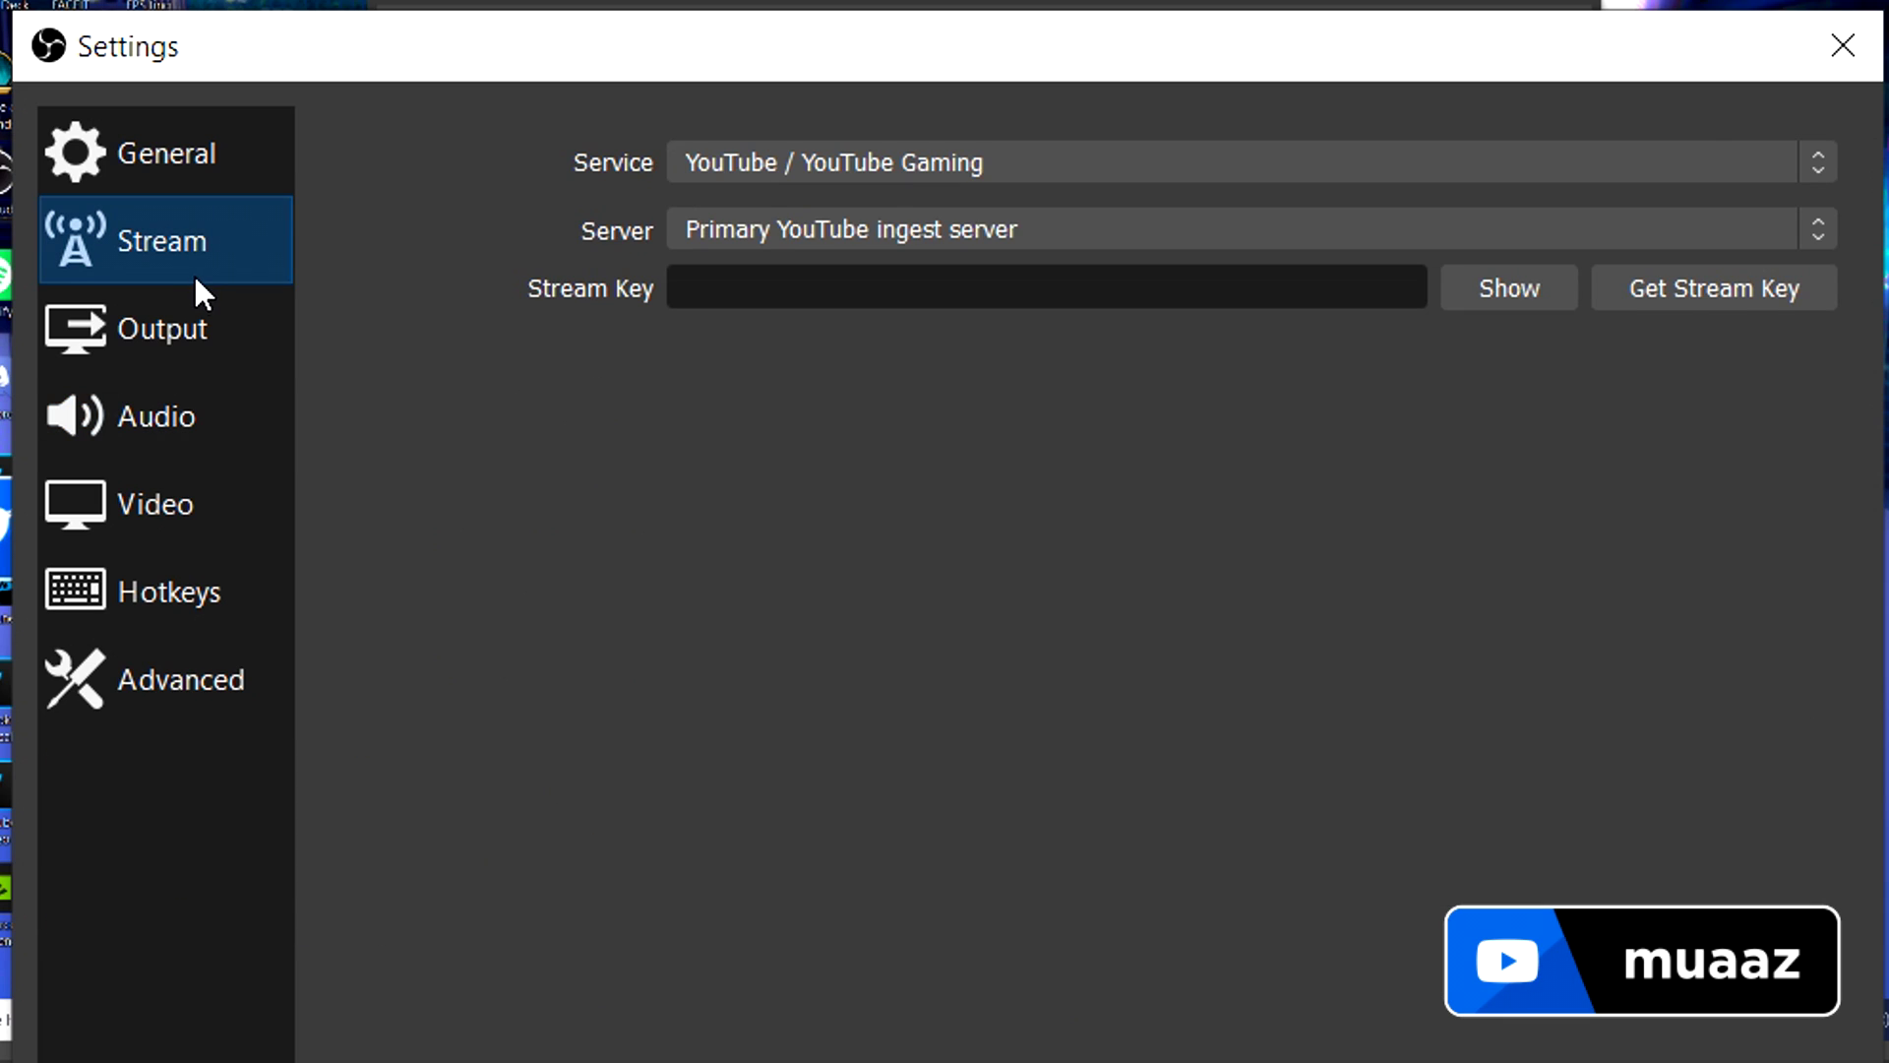
click(941, 163)
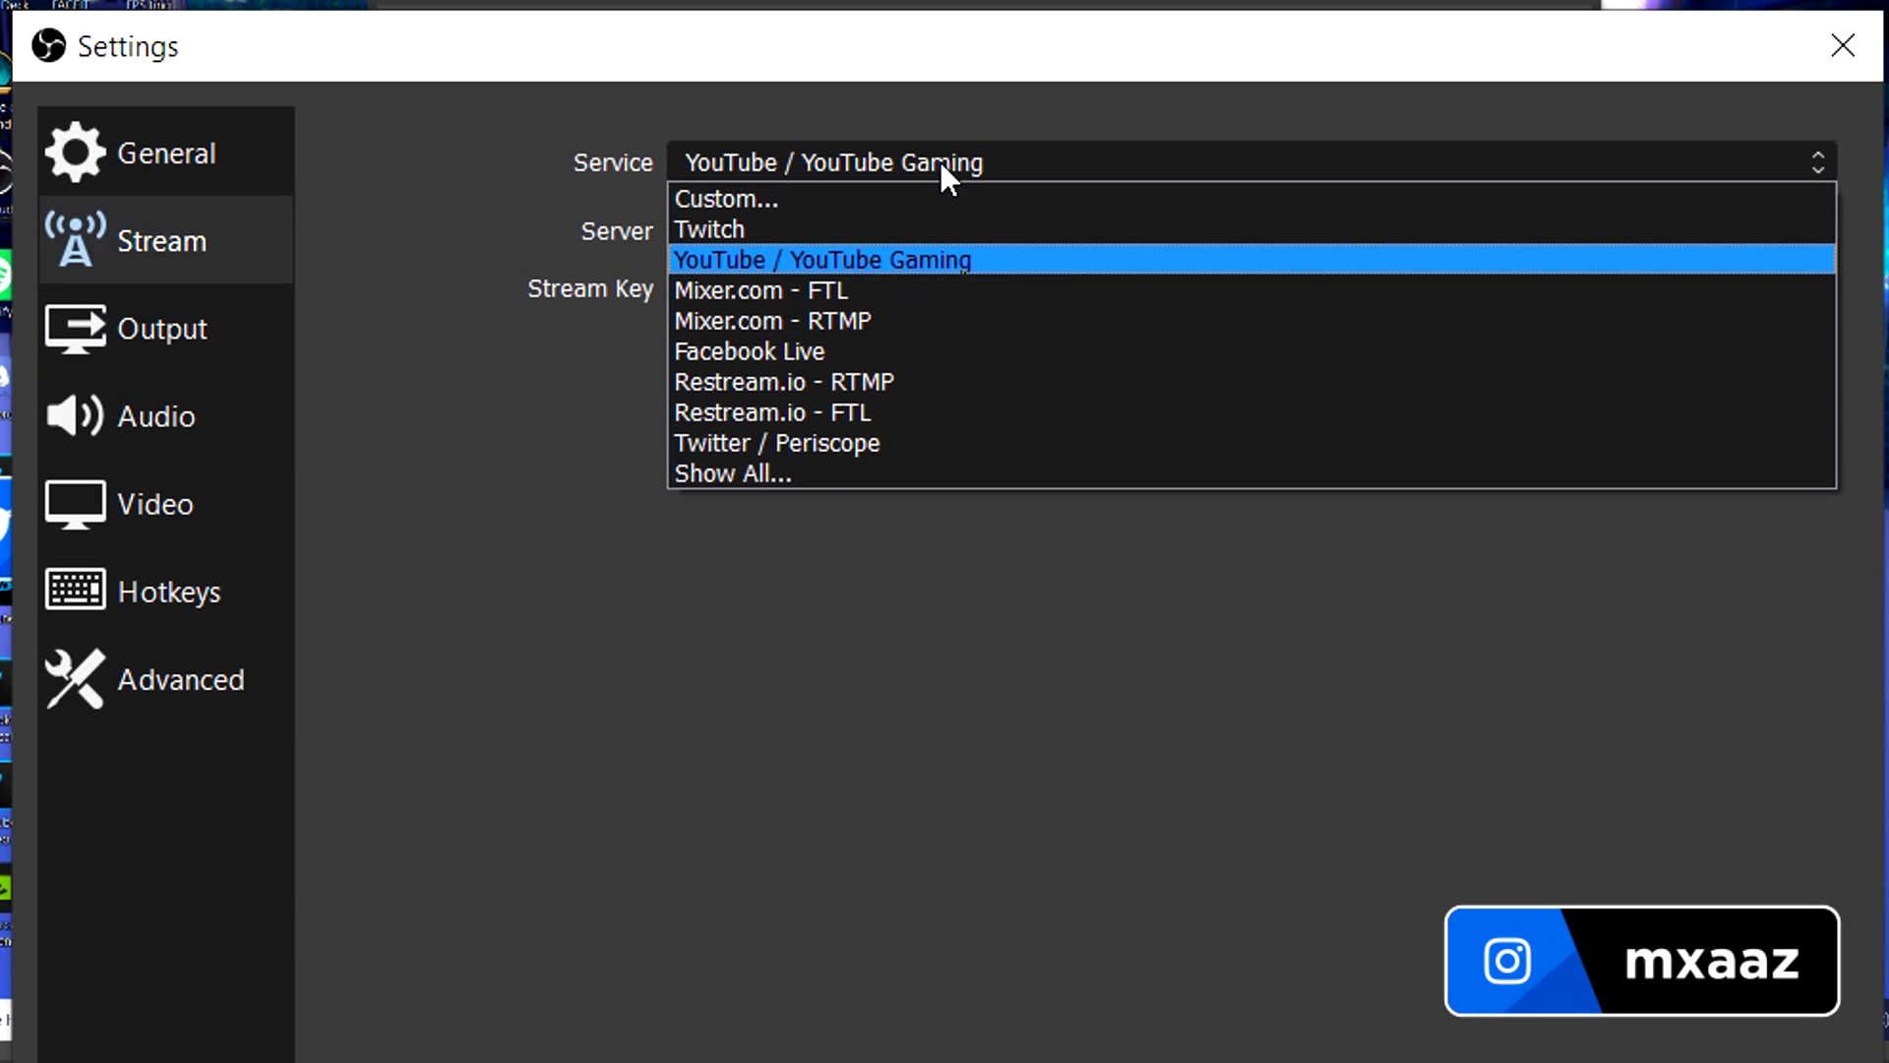
click(909, 228)
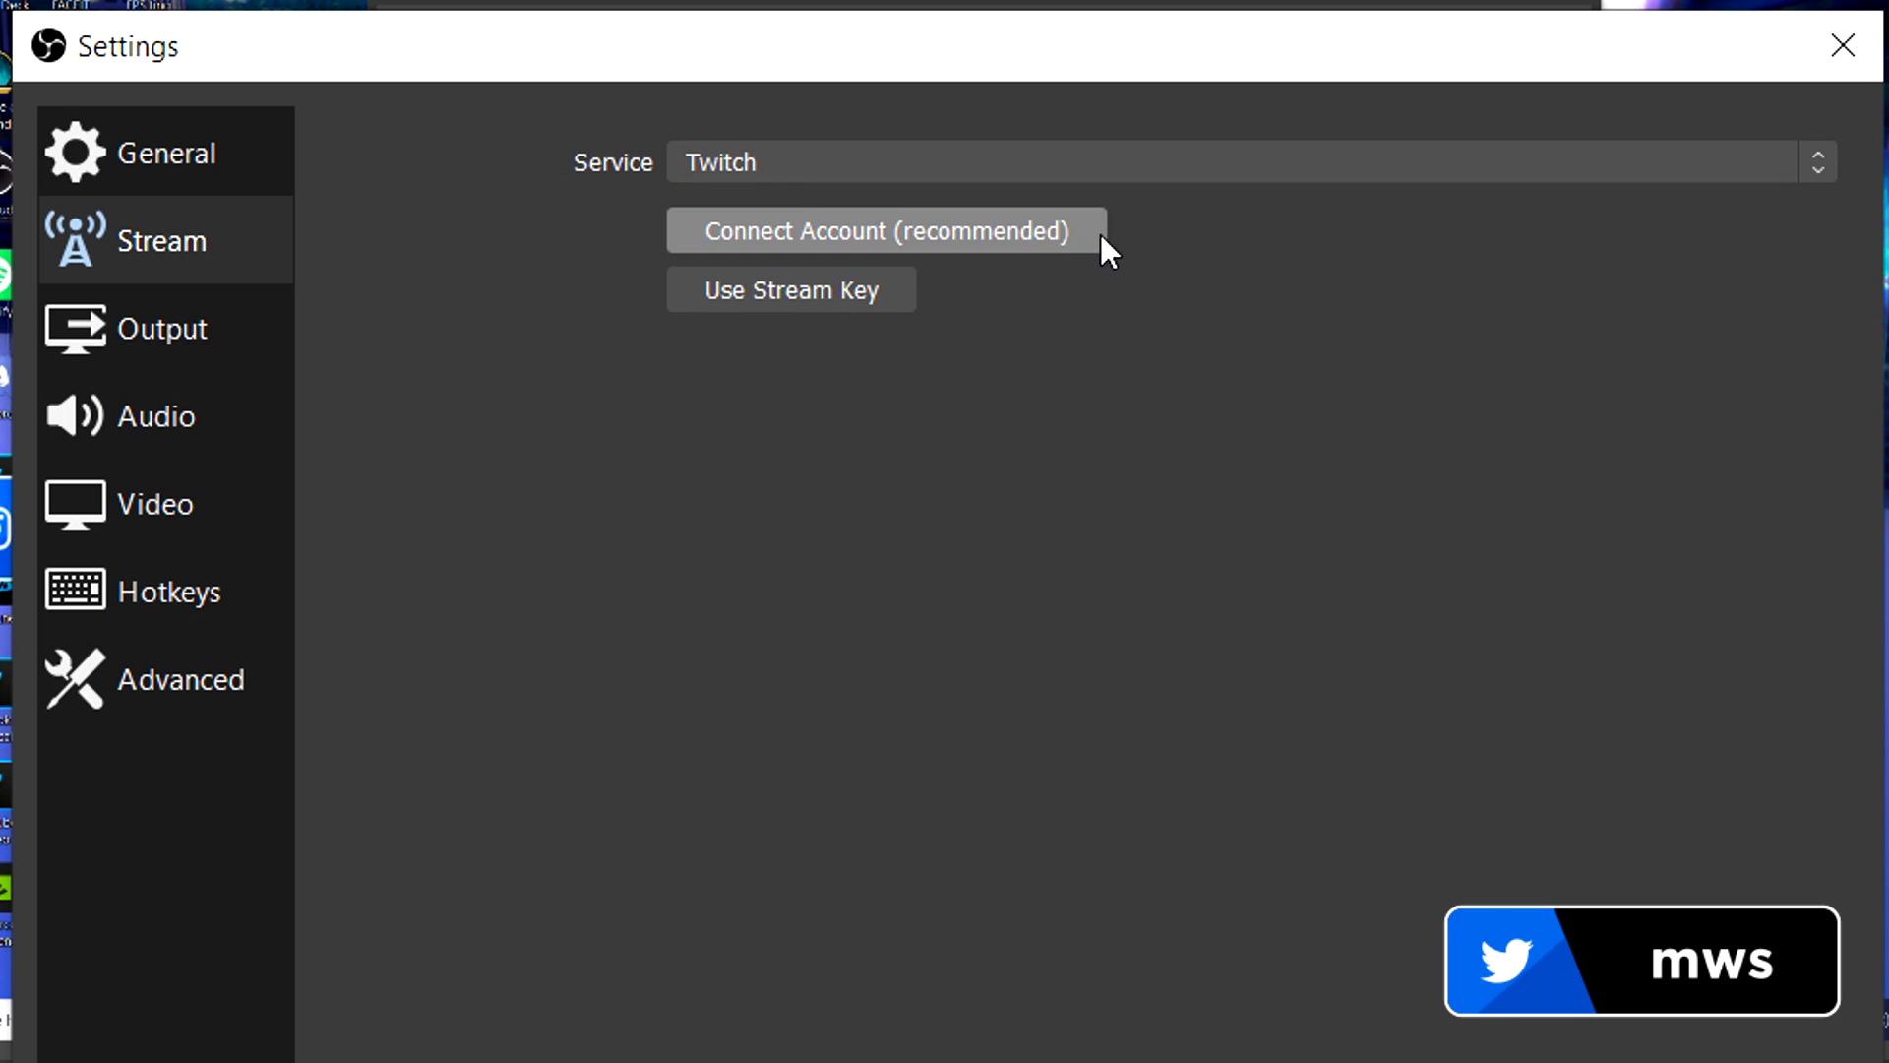
click(987, 167)
click(858, 258)
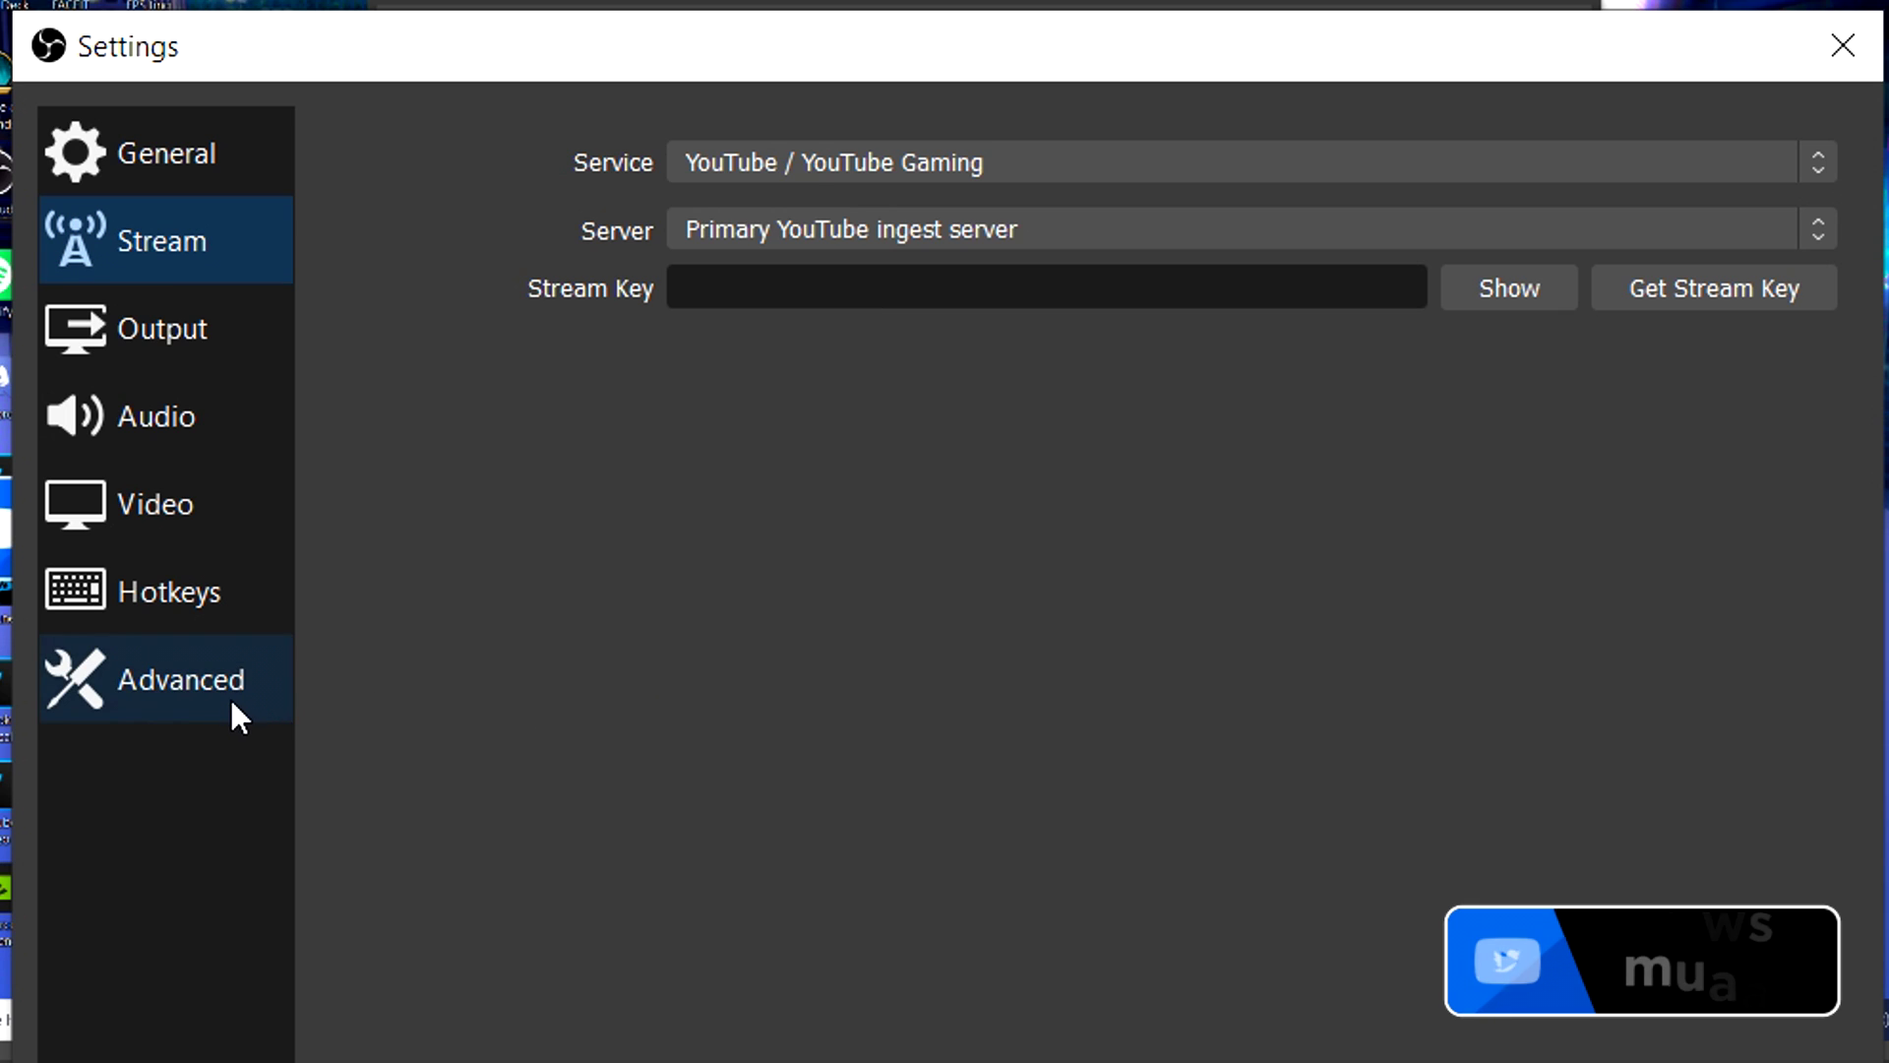
click(258, 687)
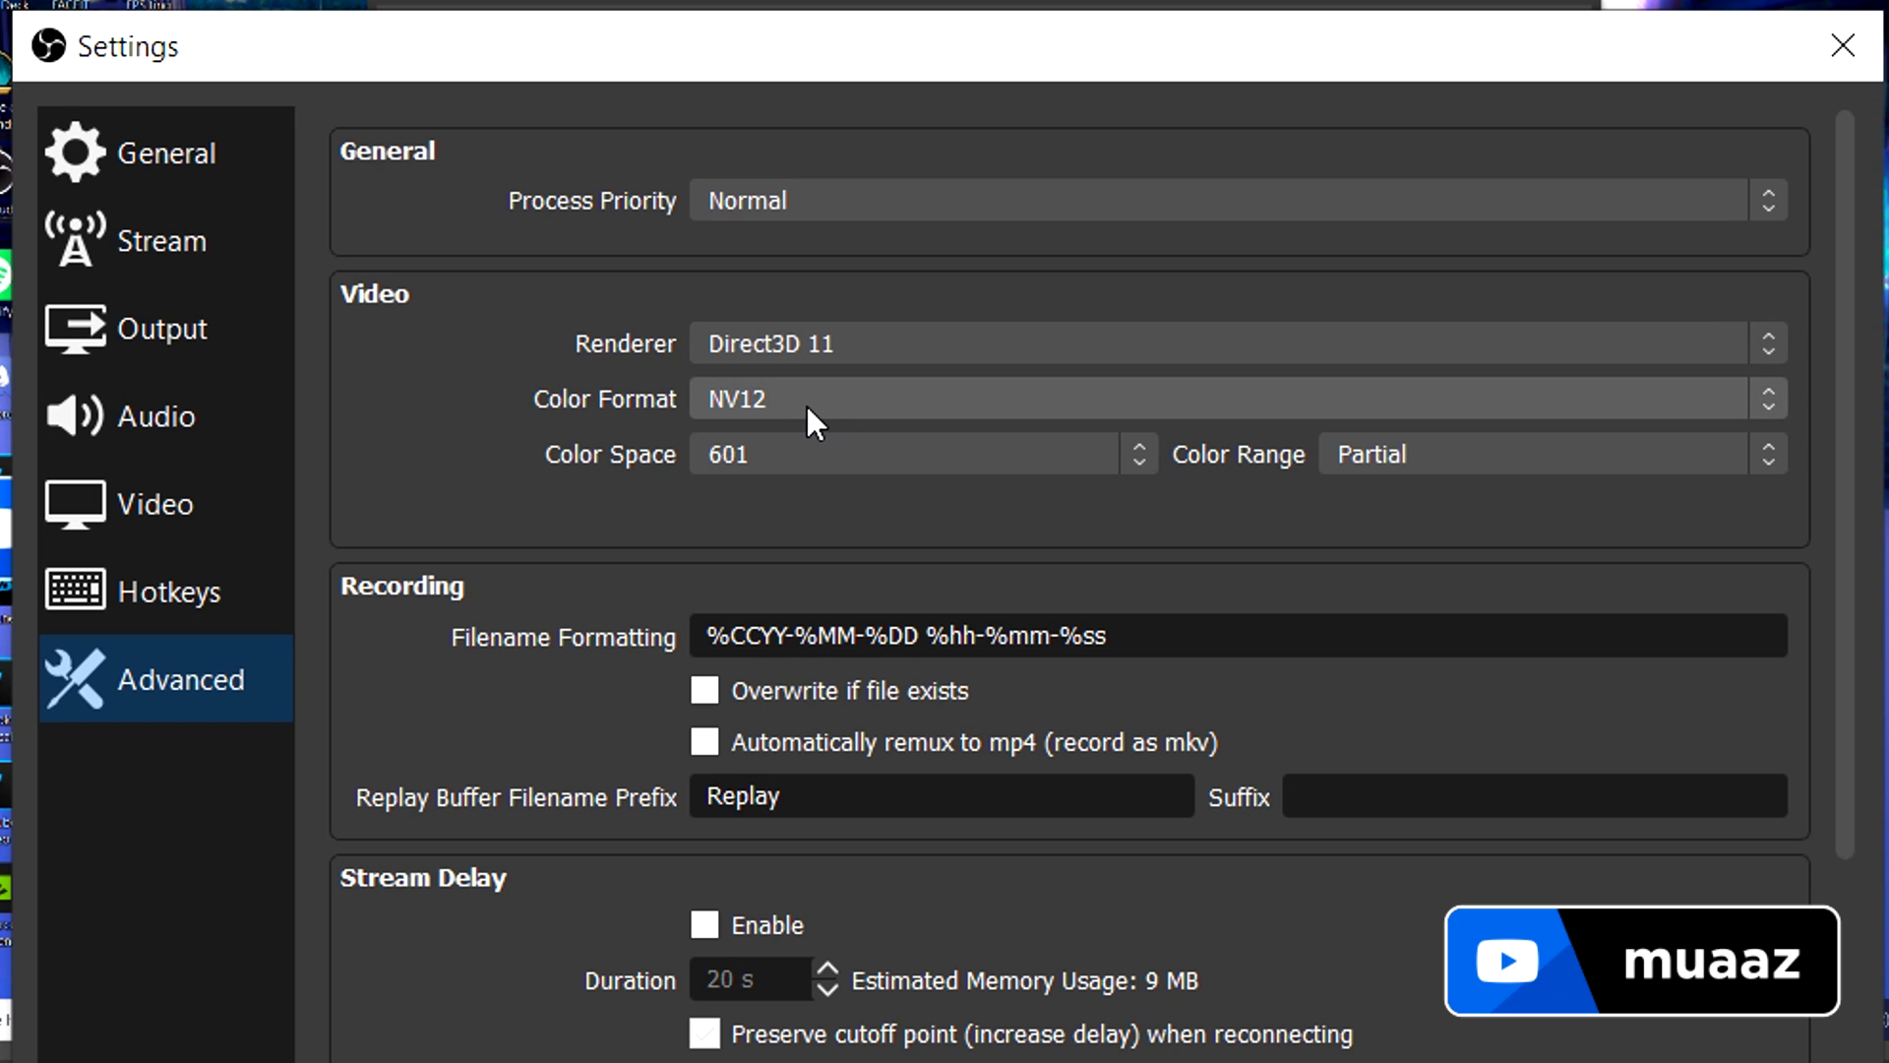
Set the advanced video Color Space to 709 and Color Range to Full
click(778, 451)
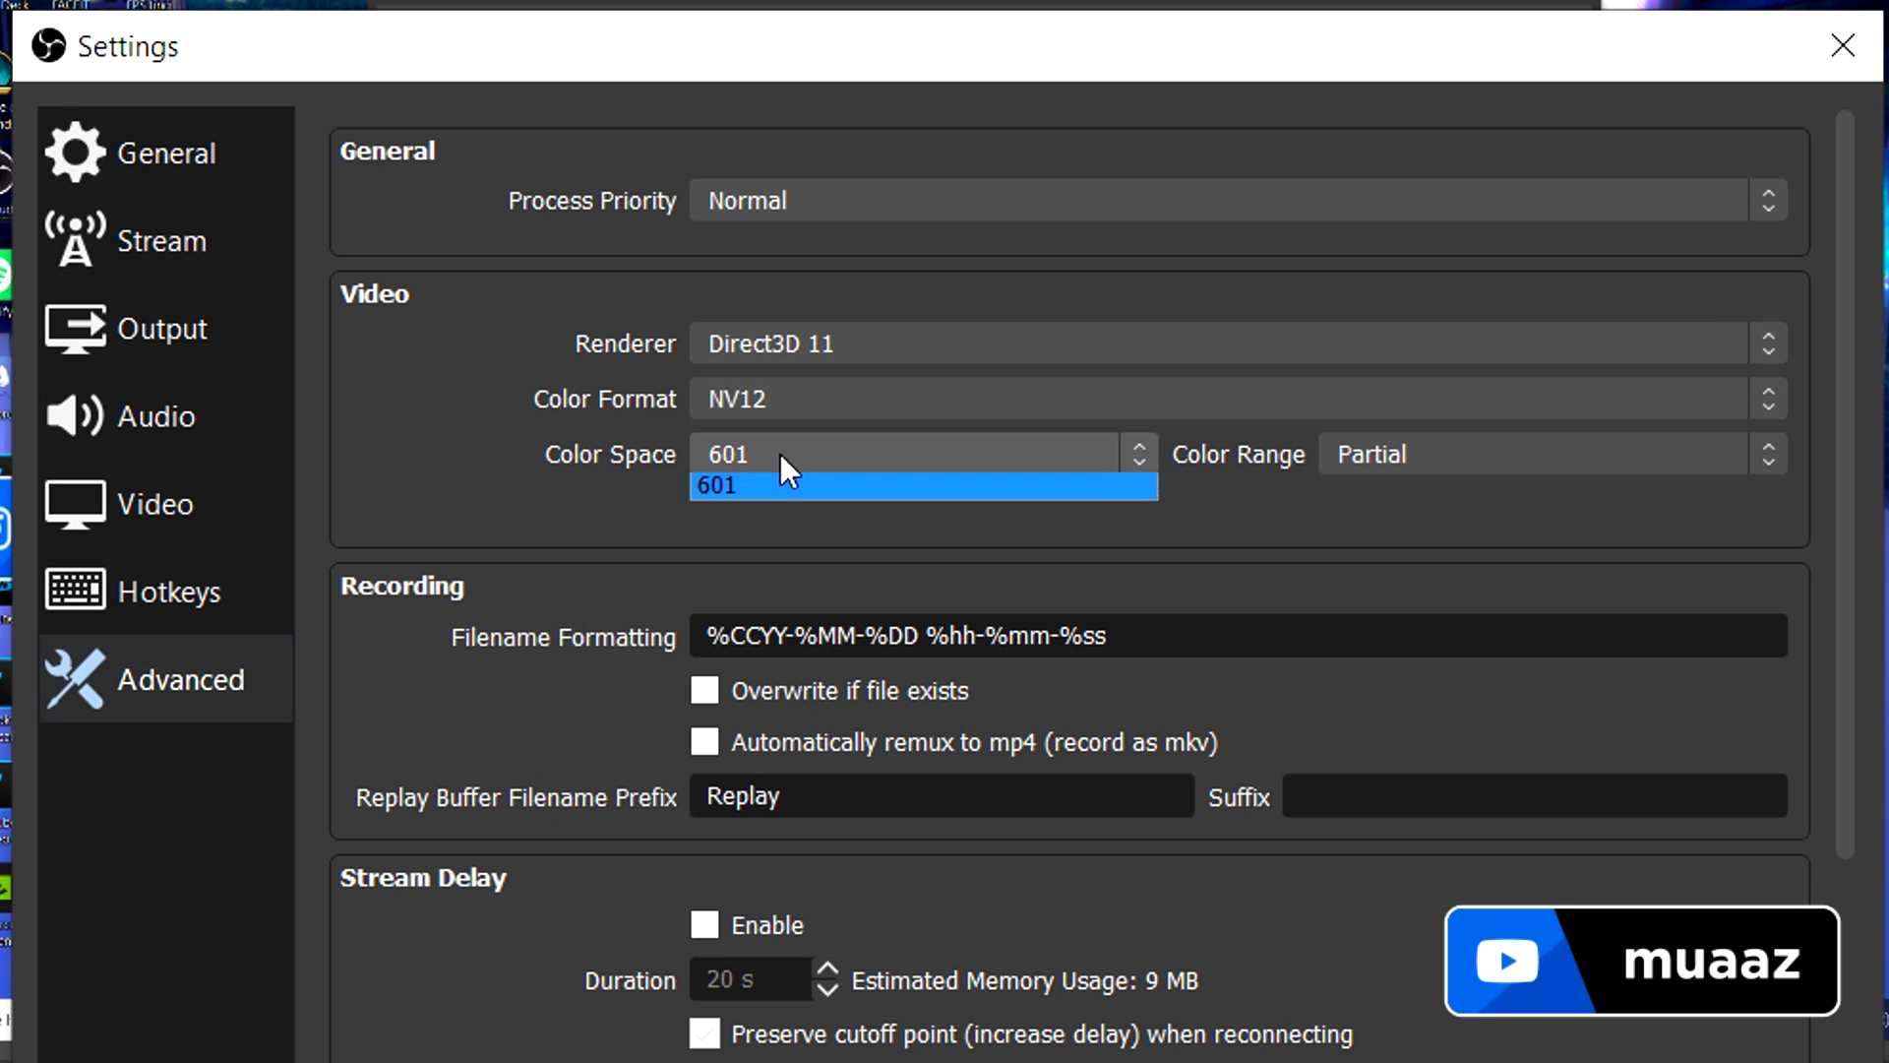
click(782, 481)
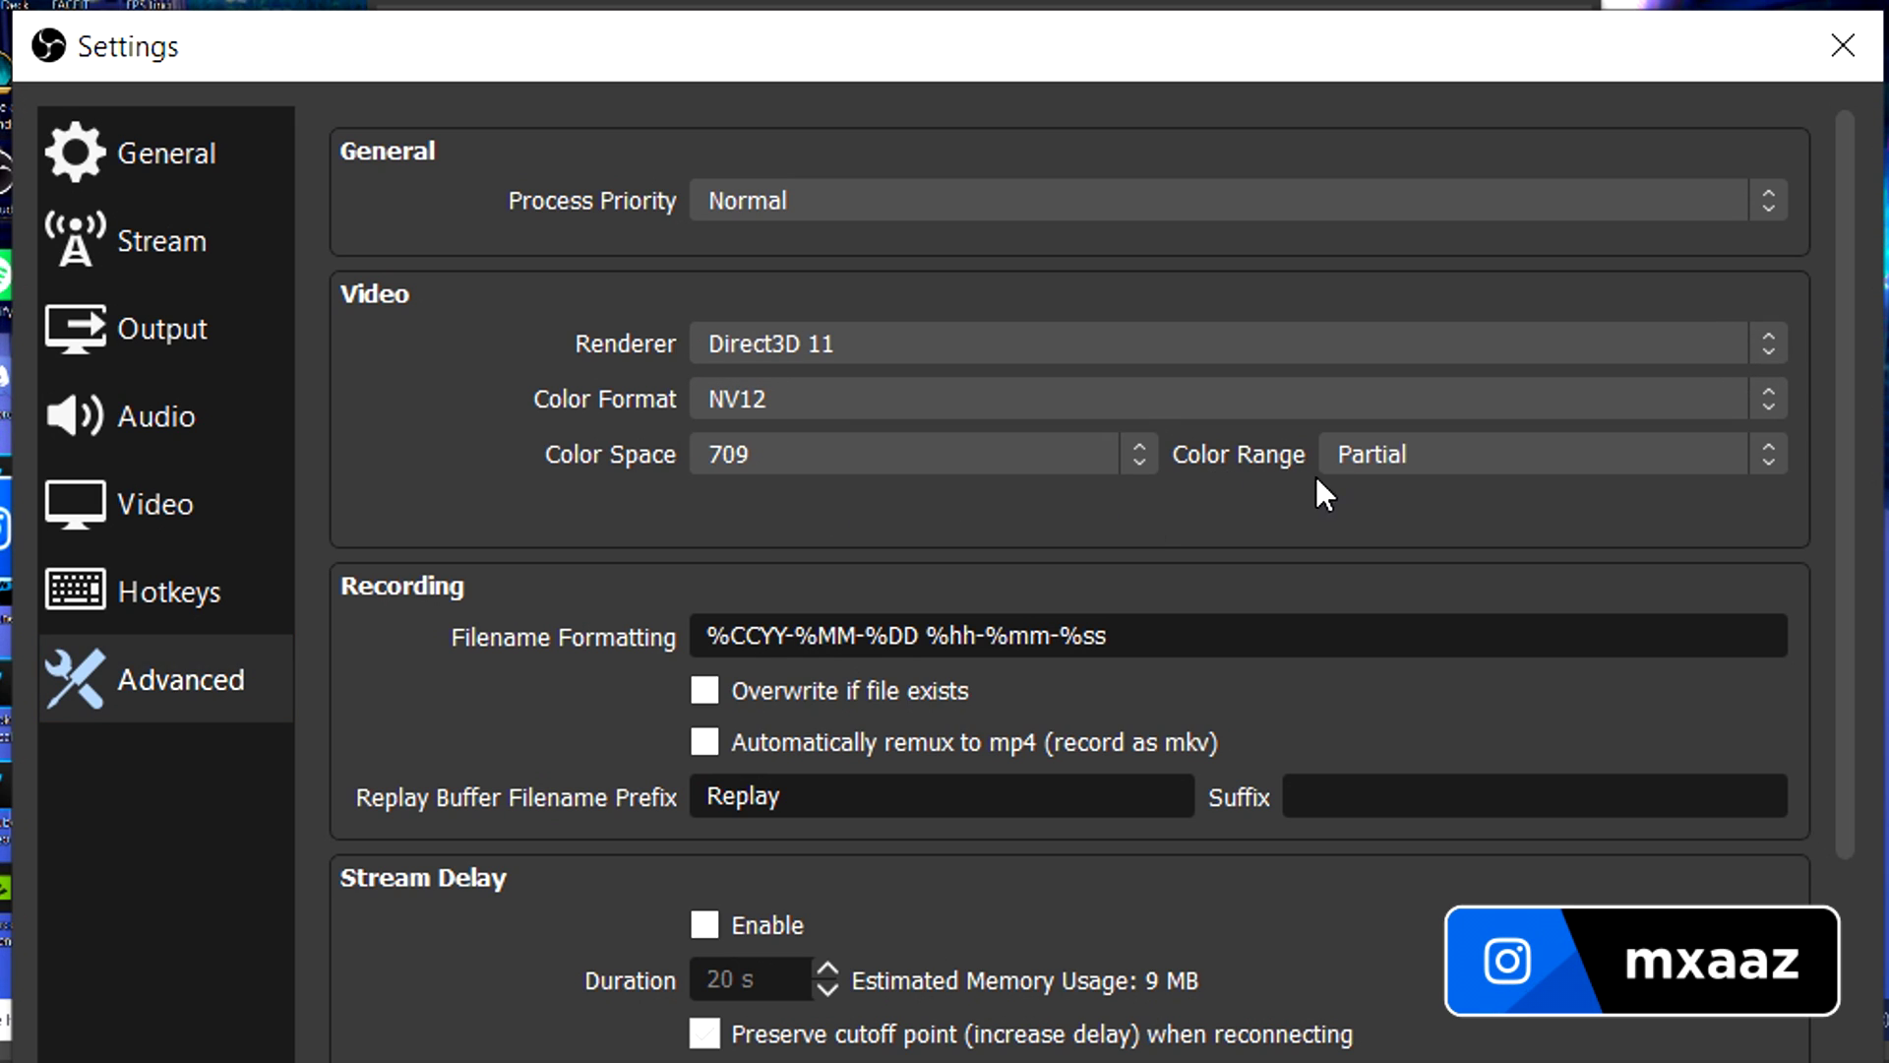
click(1377, 458)
click(1434, 522)
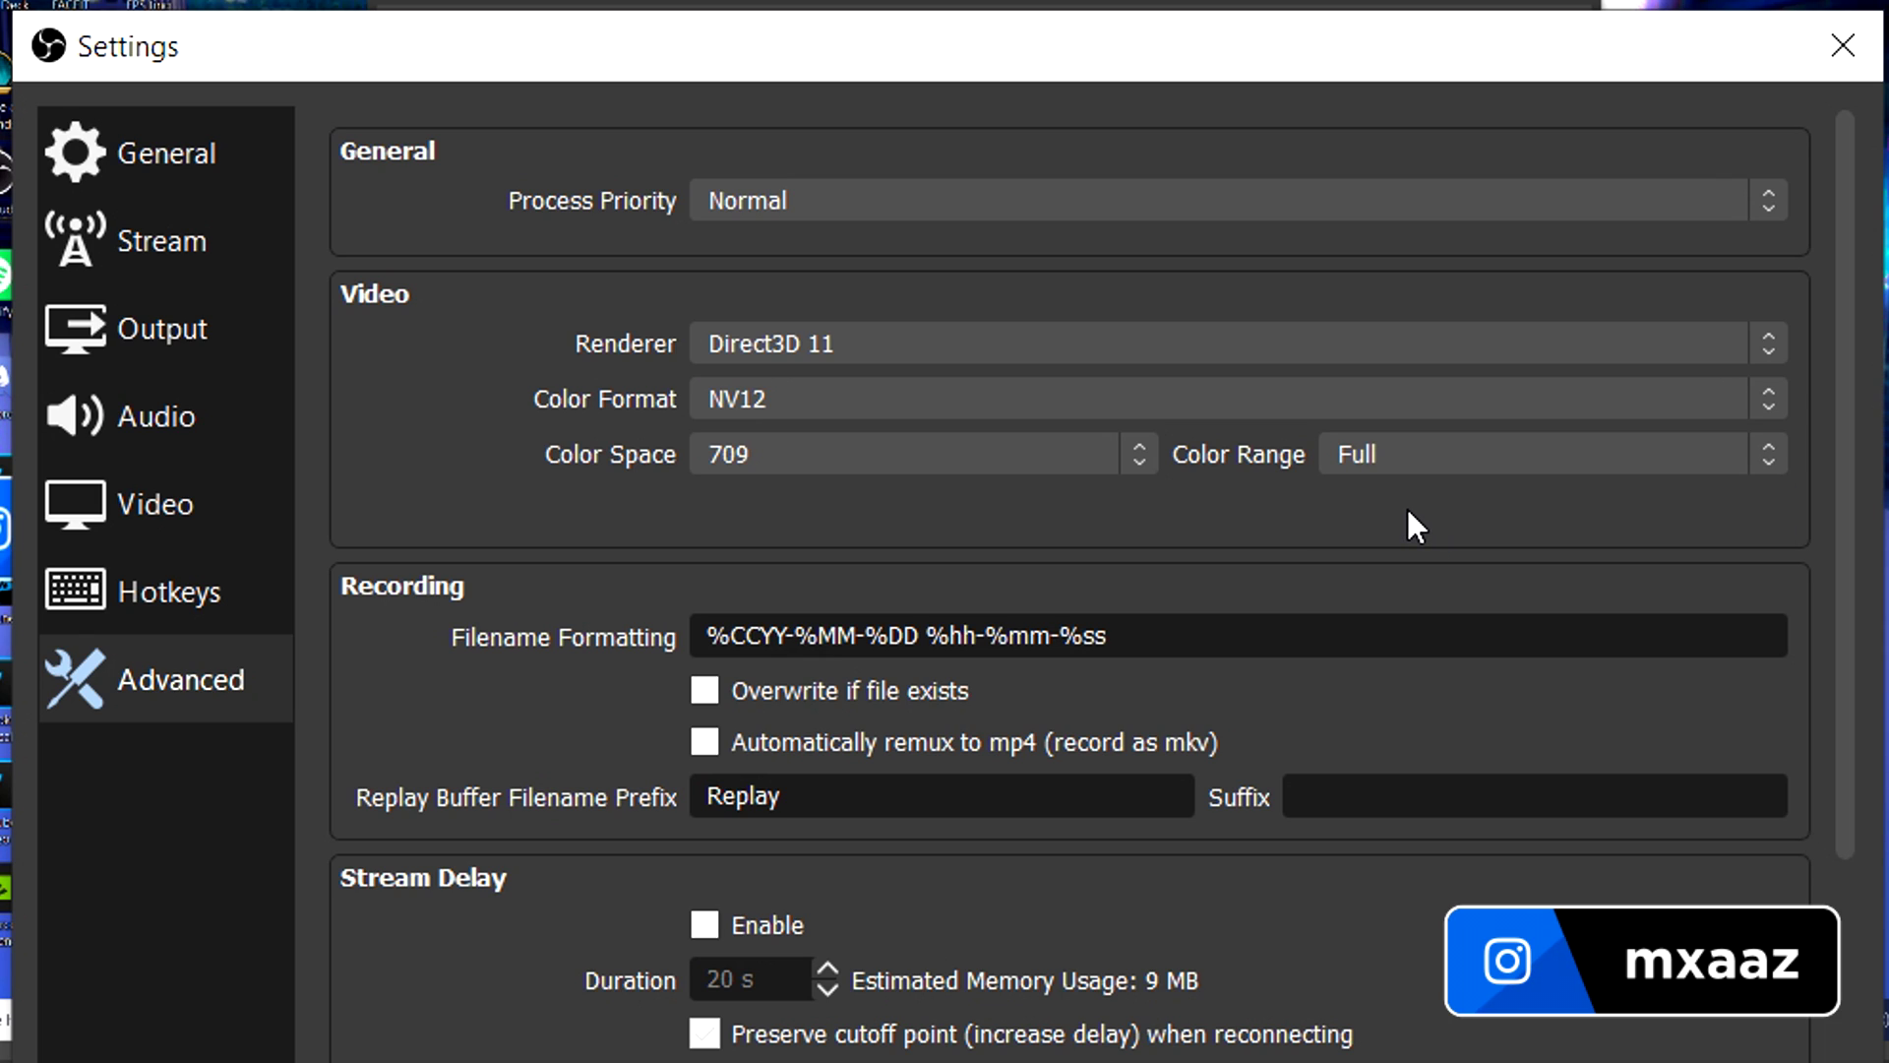
Toggle Stream Delay on, then turn it back off so it stays disabled
click(187, 679)
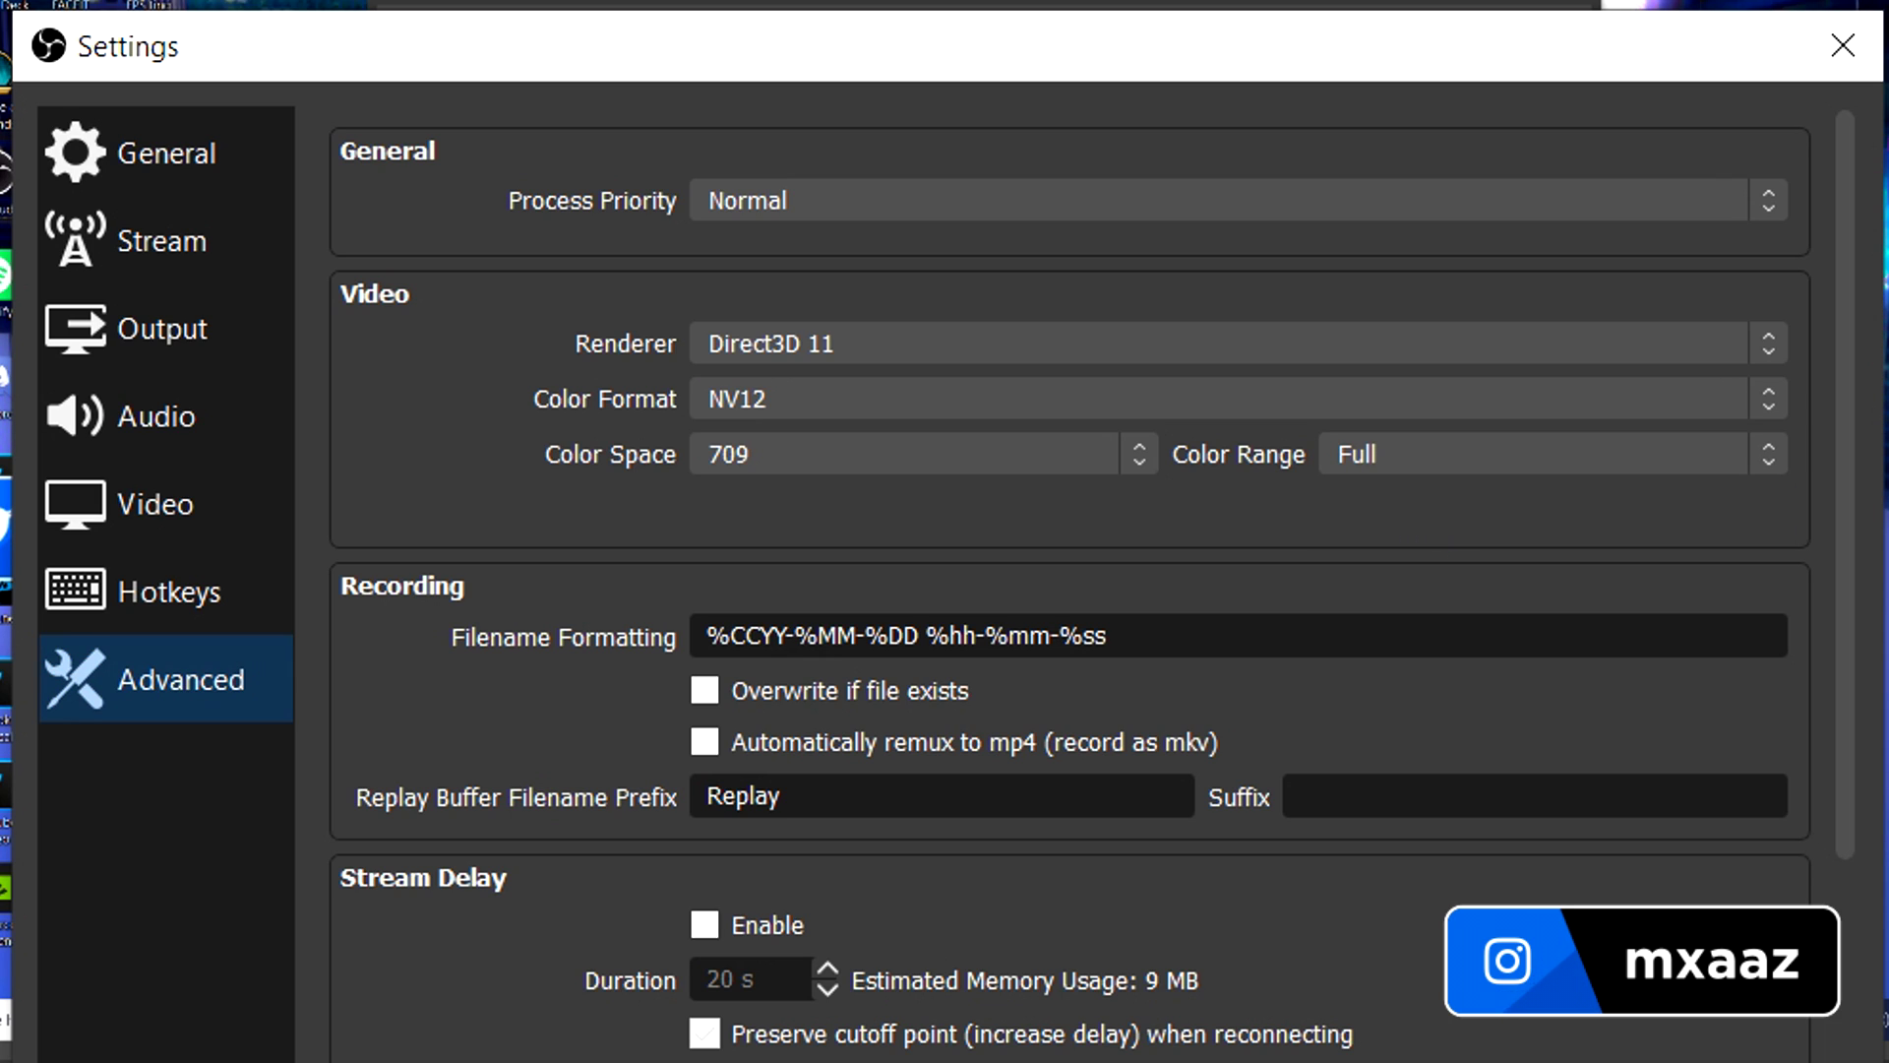
scroll(486, 831, down, 2)
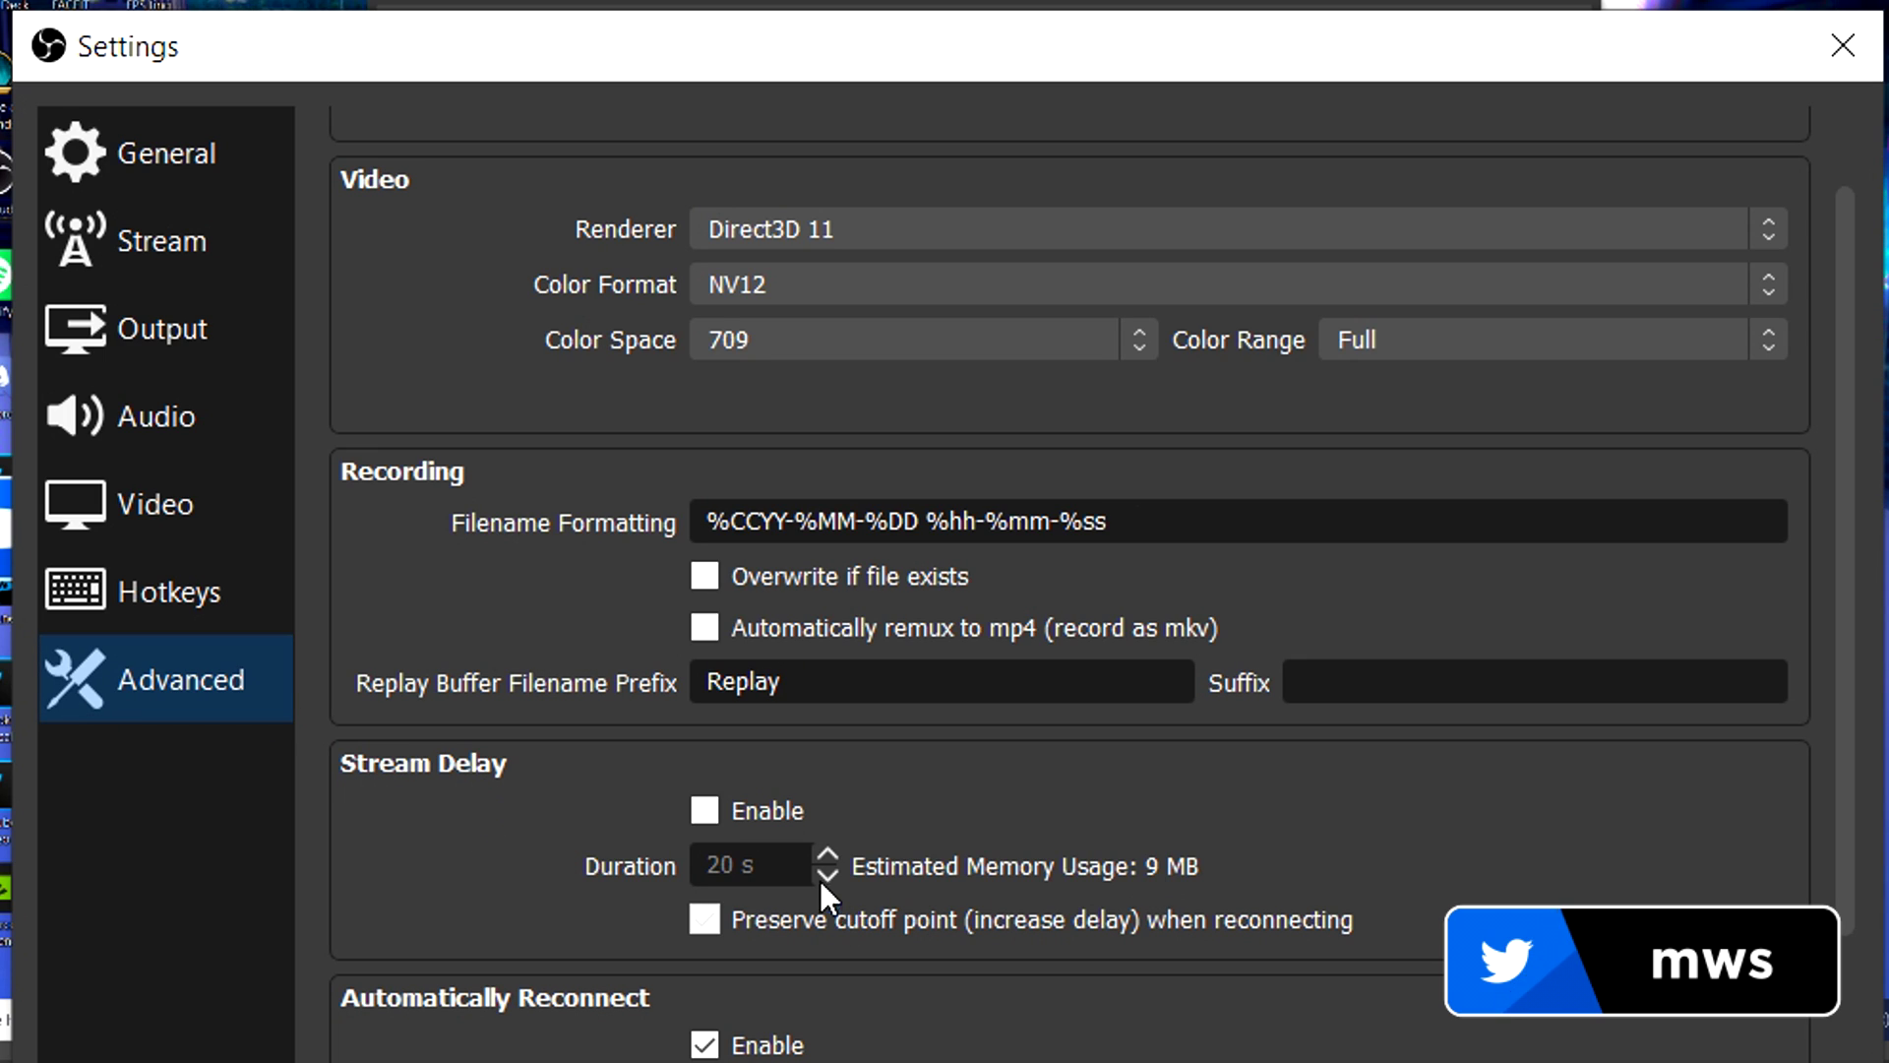
click(705, 810)
key(Tab)
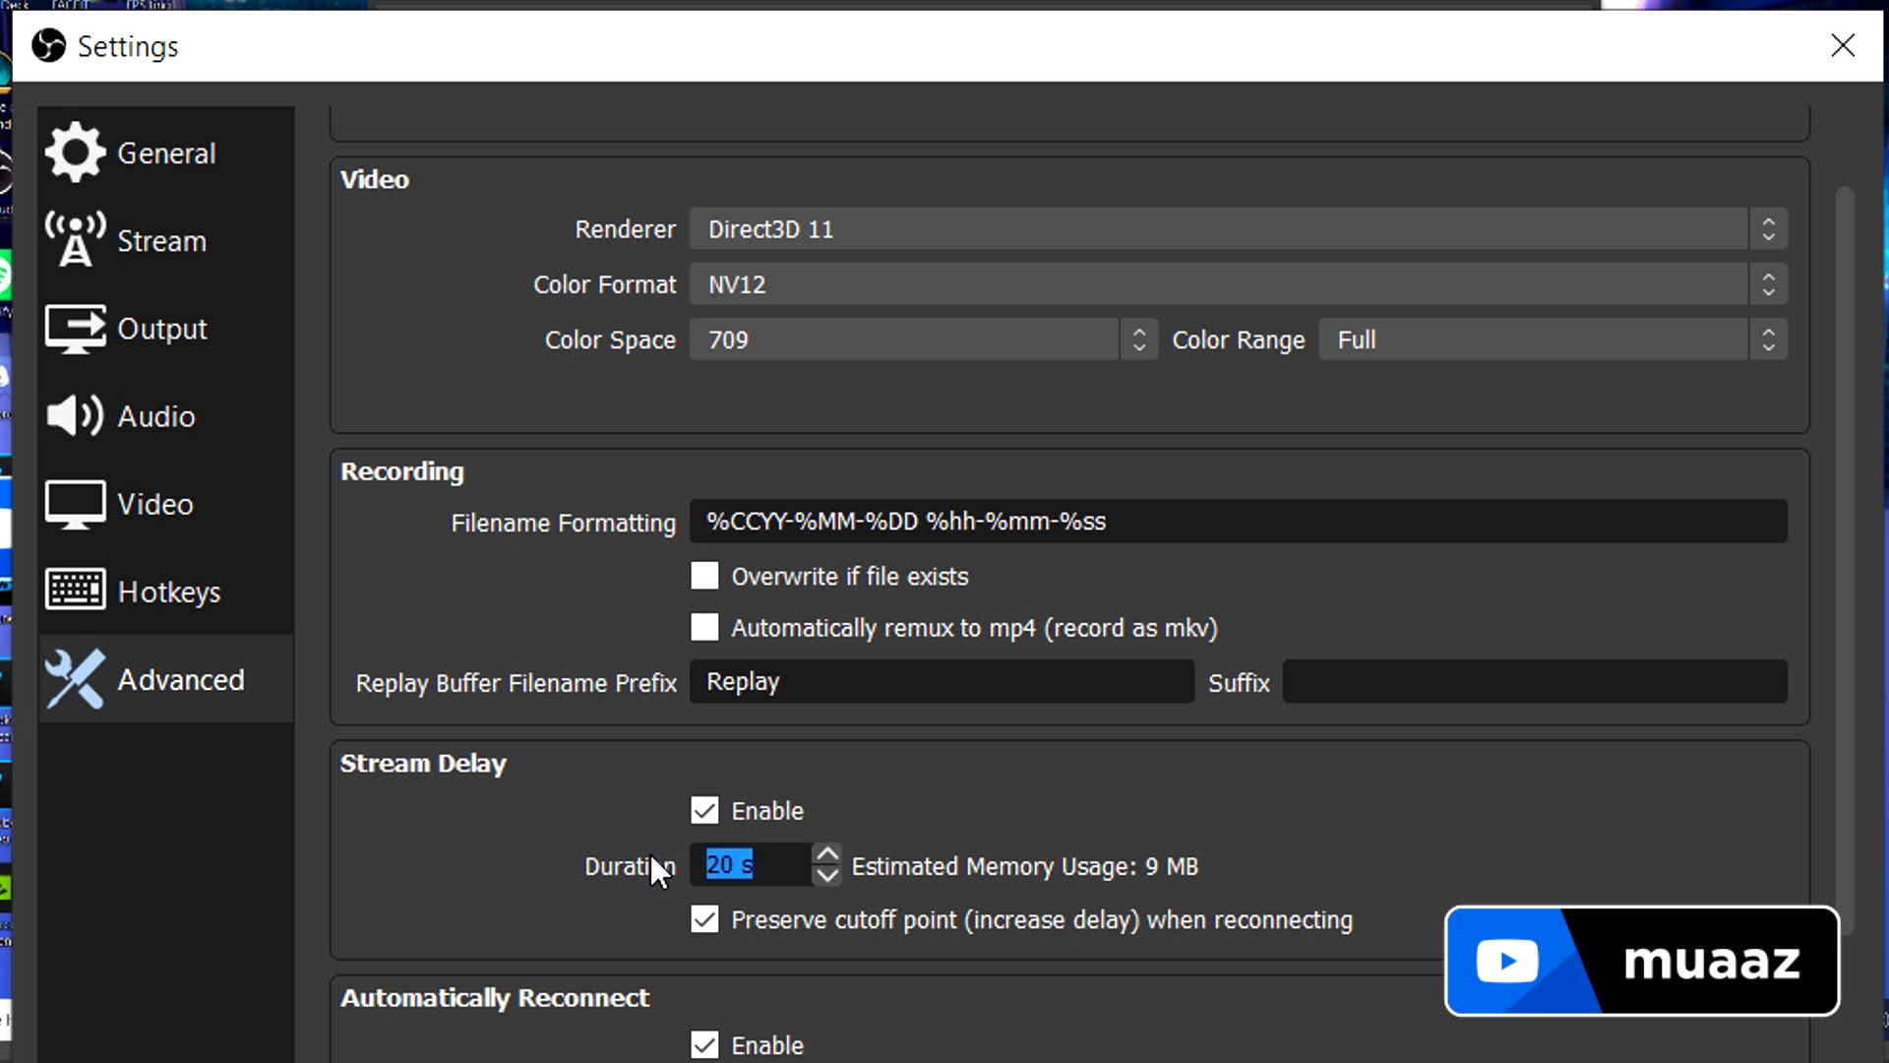
click(704, 811)
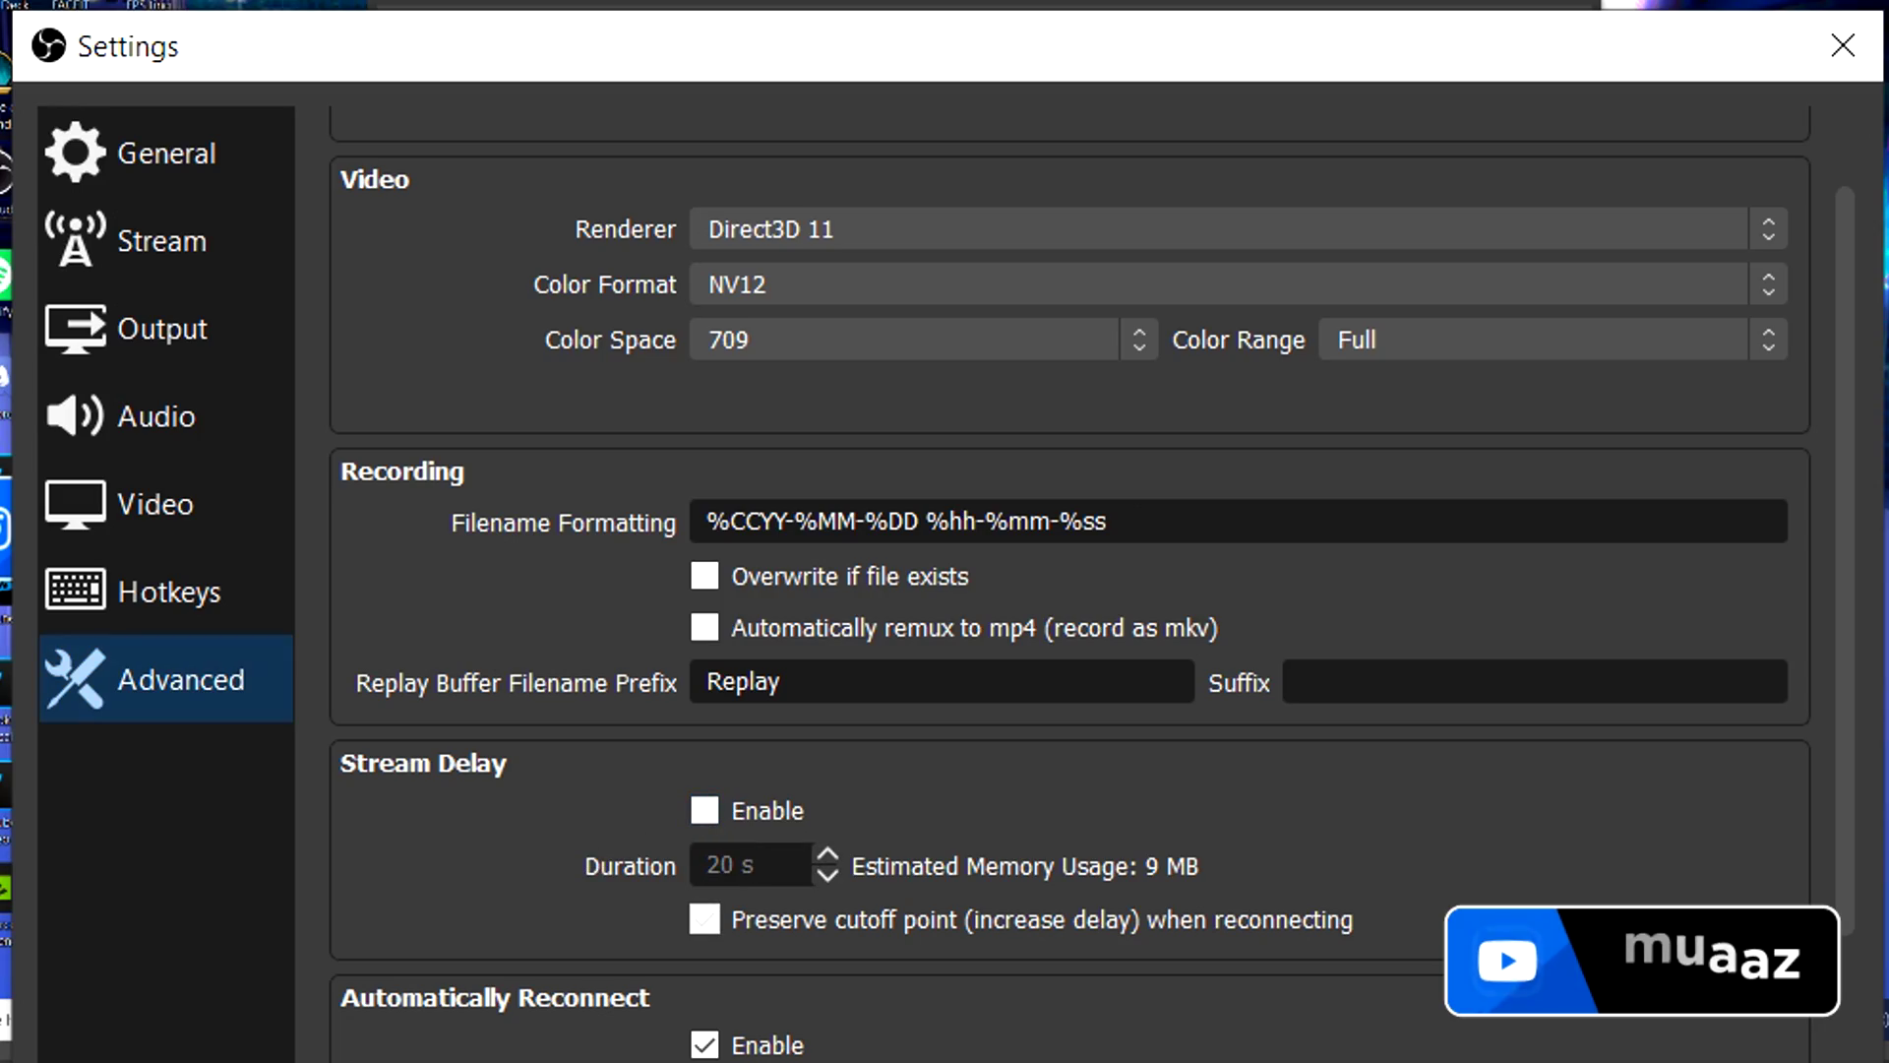